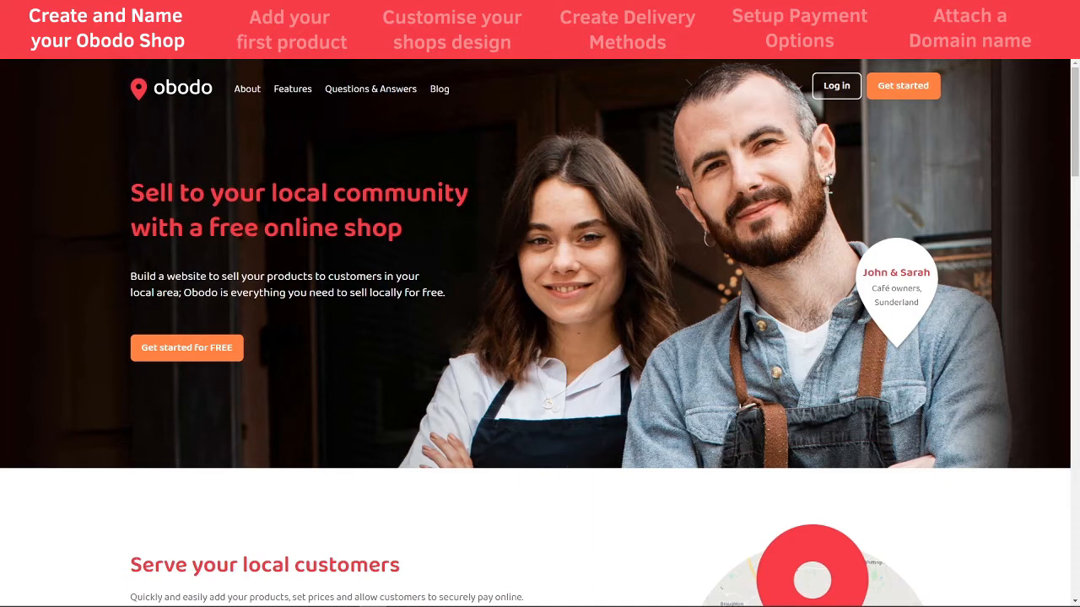
Start a free Obodo signup and enter the account e-mail address and password
click(198, 361)
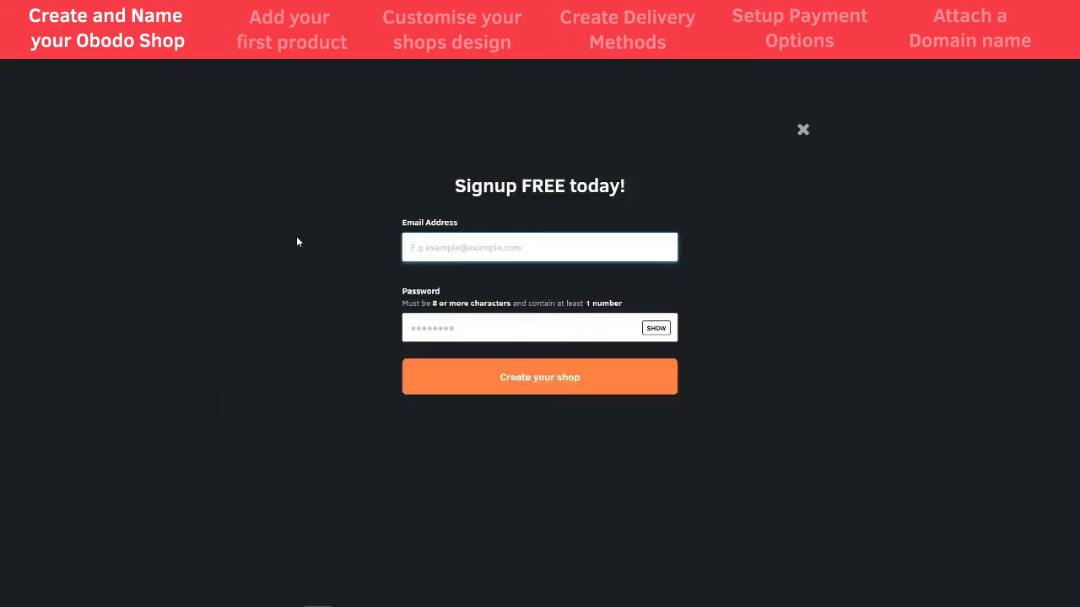
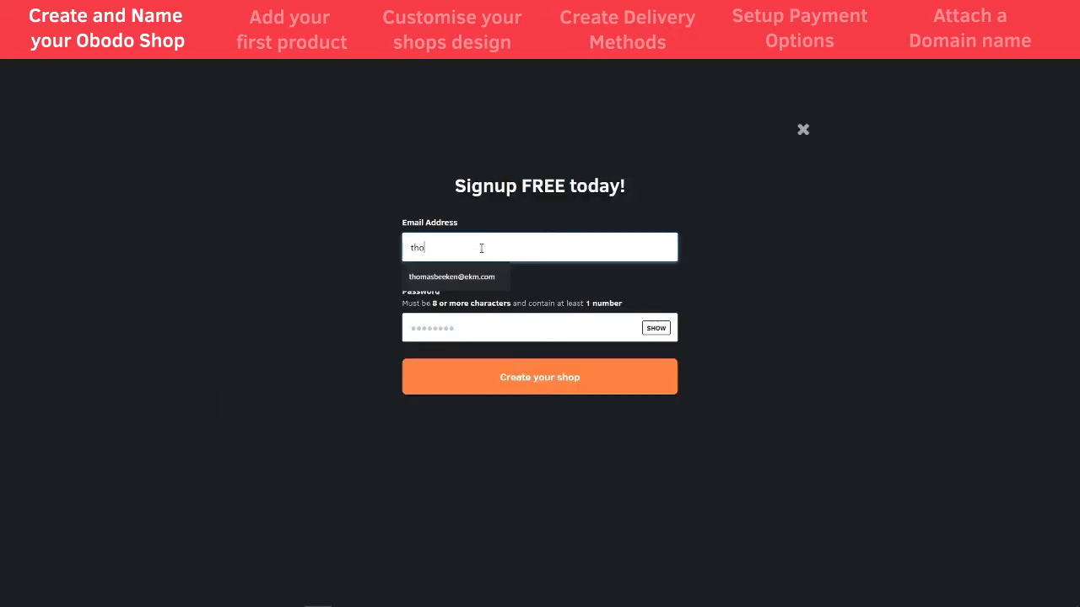
key(Tab)
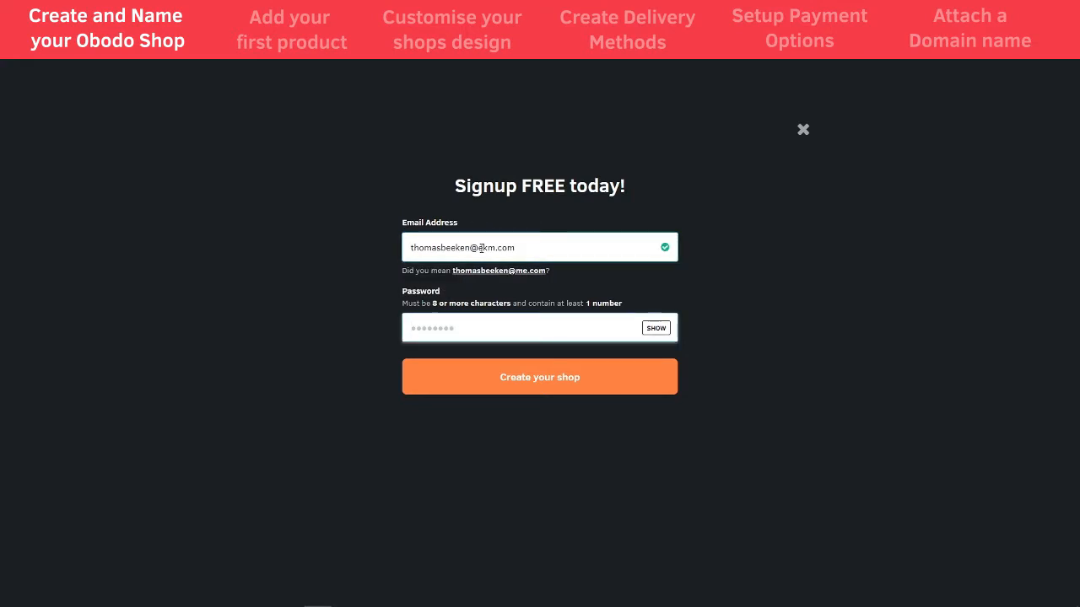
text(•••••••••)
Submit the signup and enter the owner's full name and telephone number
click(477, 388)
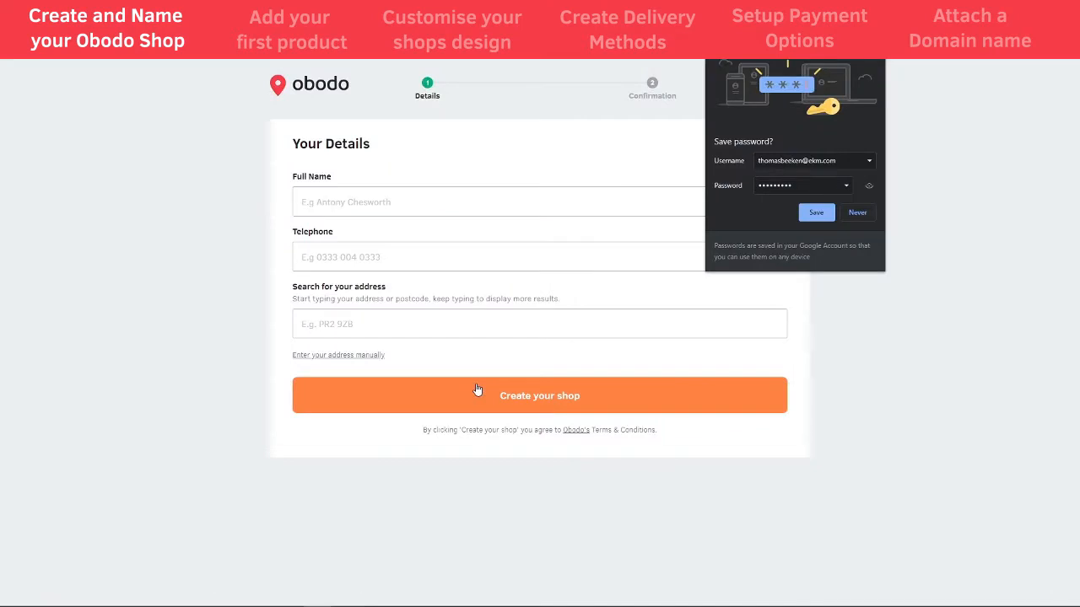
click(405, 205)
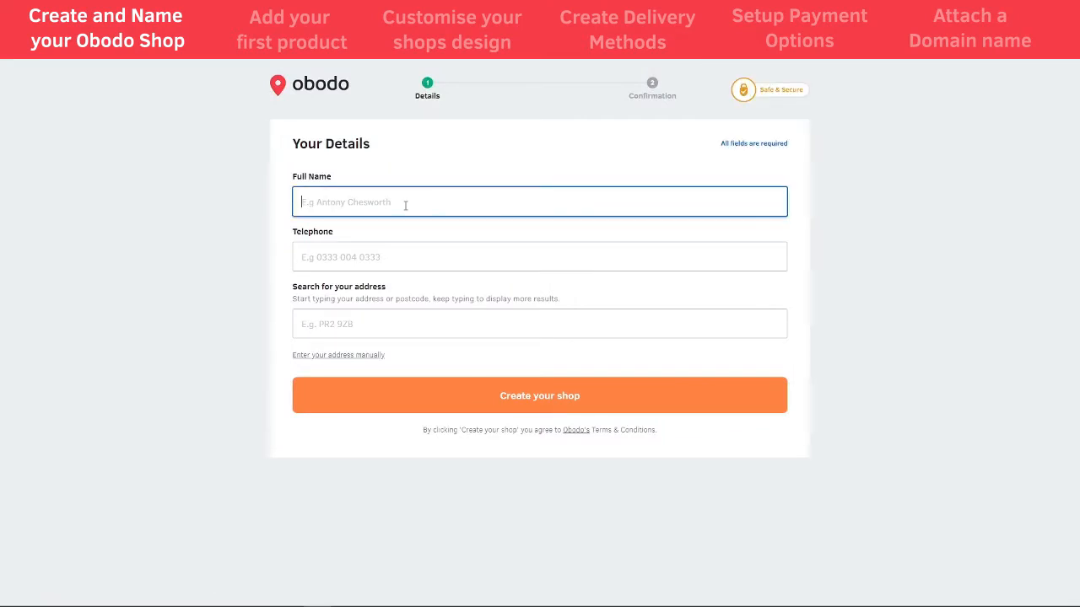
key(Tab)
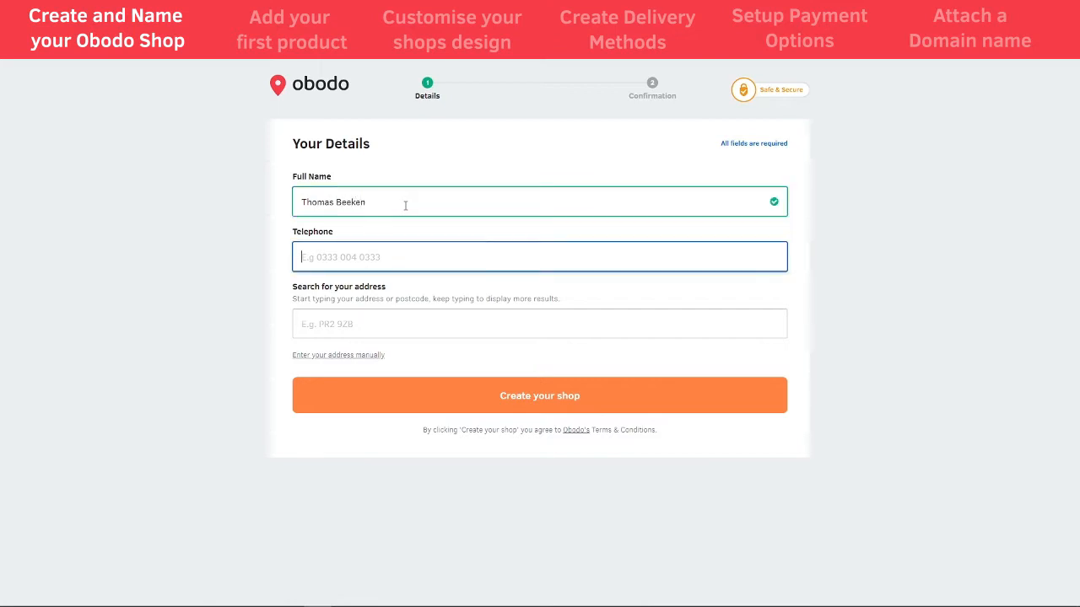
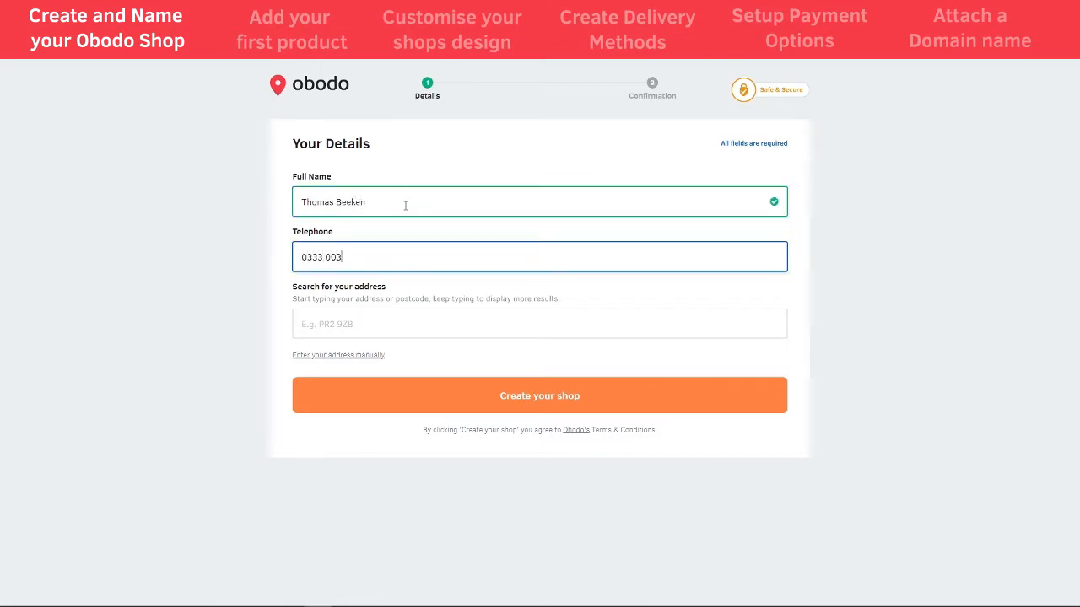
Search the business postcode and pick the matching address from the results
key(Tab)
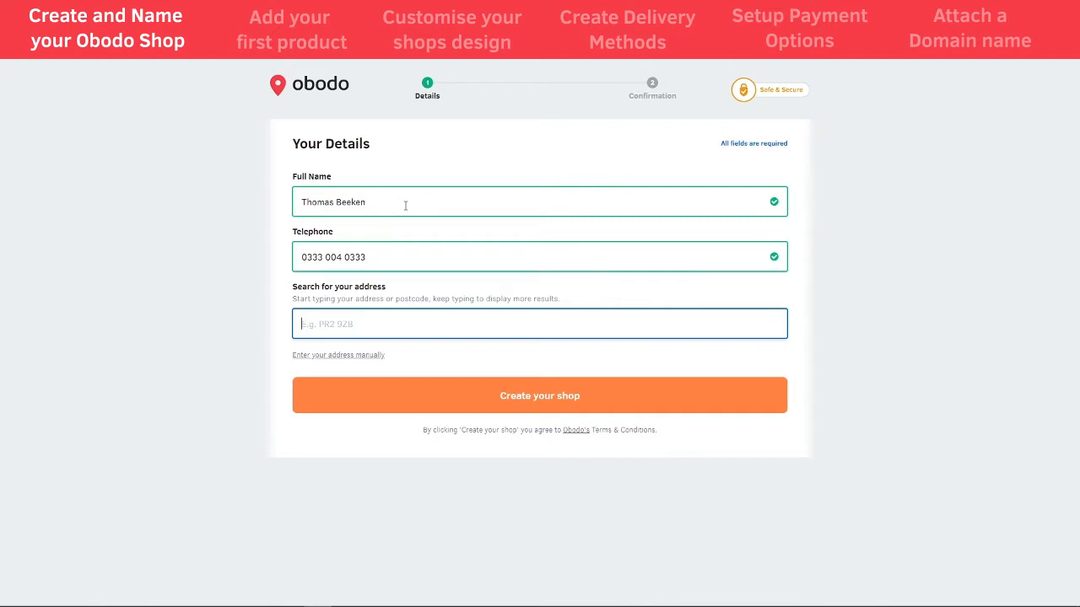
text(PR2 9ZB)
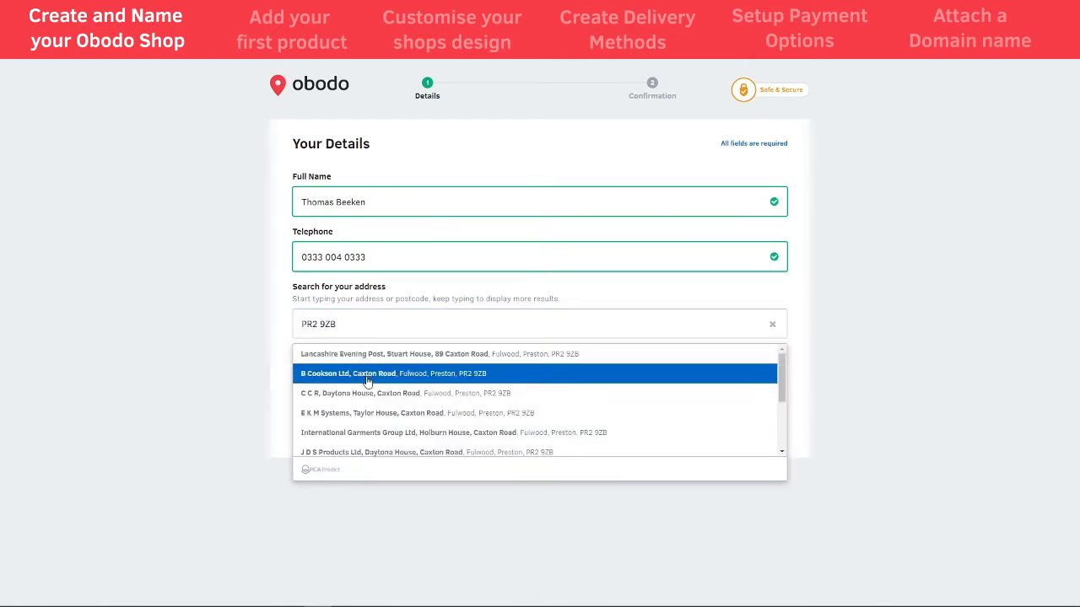
click(368, 412)
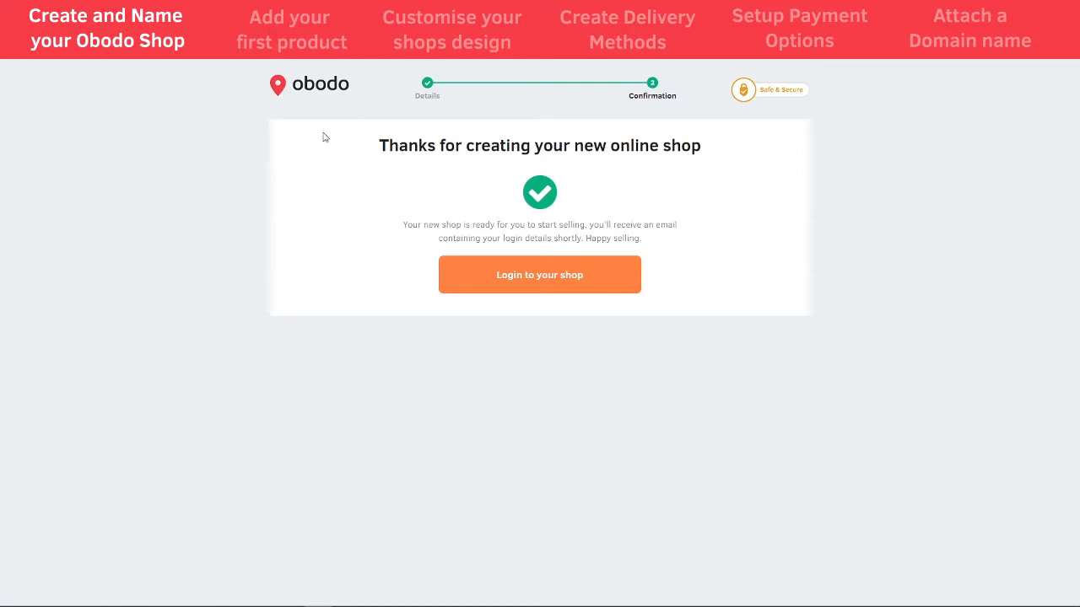
Log in to the new shop and name it 'Toms Shop'
click(534, 284)
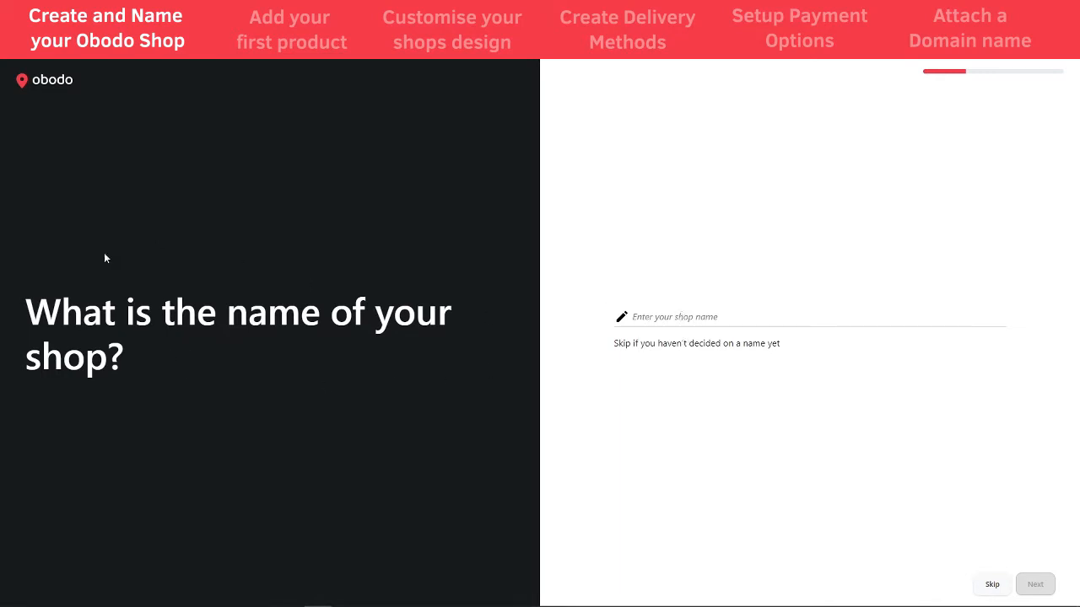
click(741, 319)
text(t)
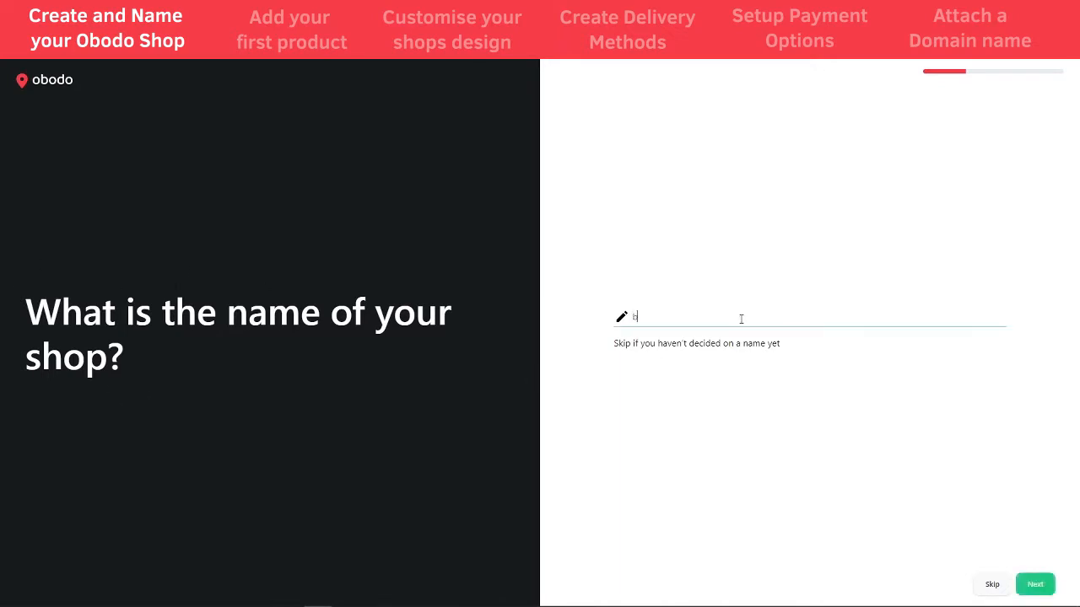
key(BackSpace)
text(tOM)
key(BackSpace)
key(BackSpace)
key(BackSpace)
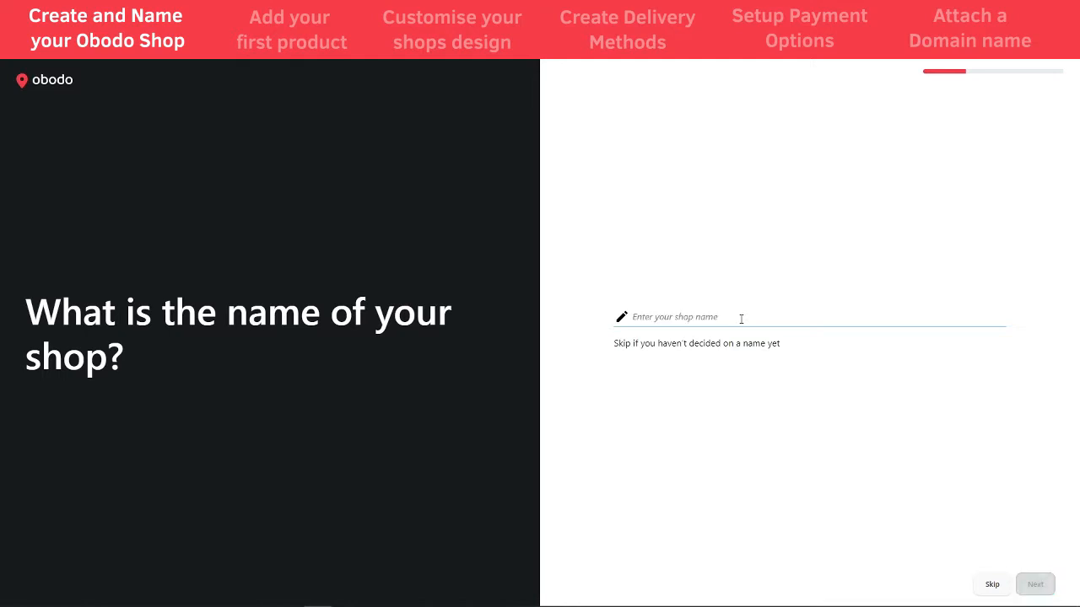
text(Toms Shop)
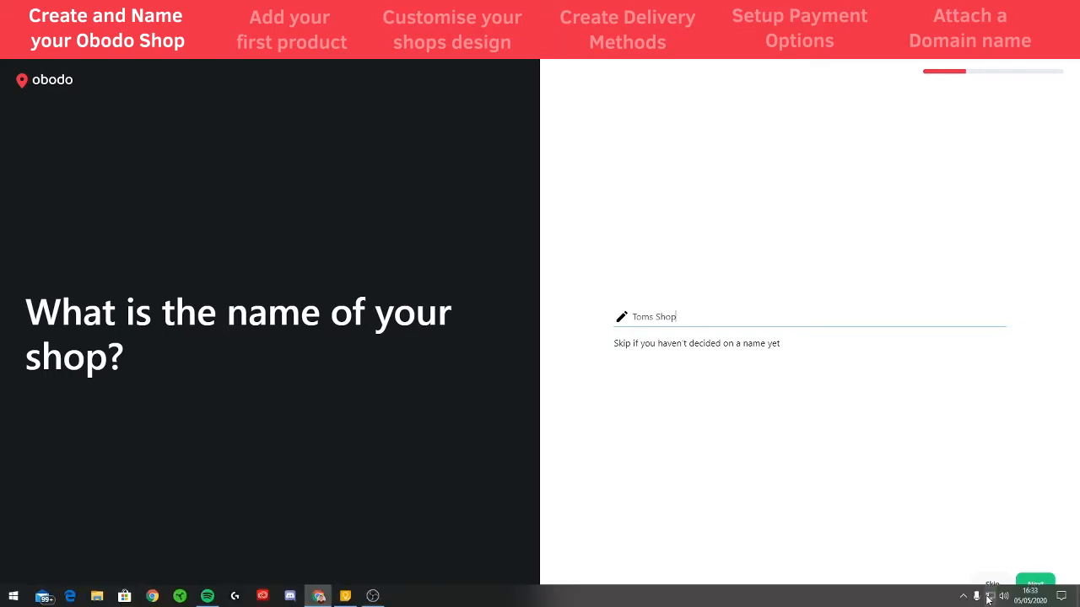
click(1035, 584)
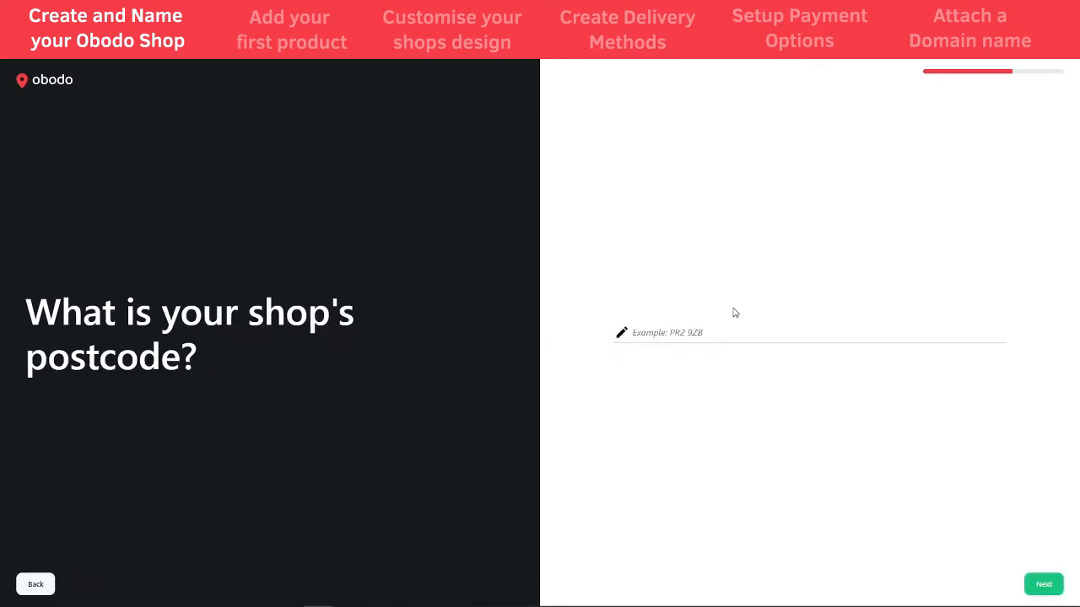
Enter the shop's postcode and answer No to VAT registration
click(677, 330)
text(PR2 )
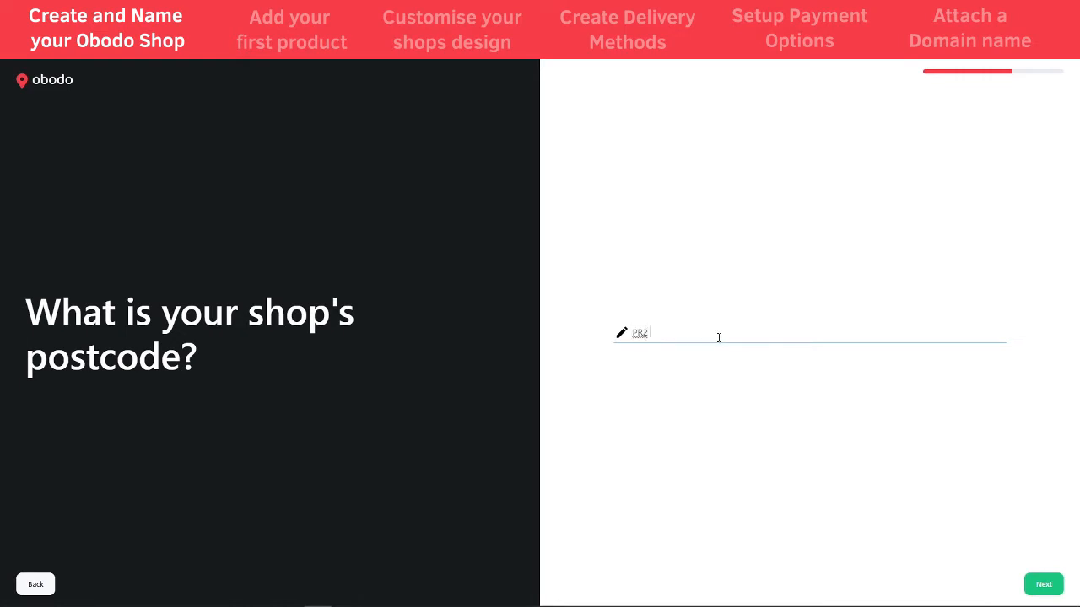
text(9ZB)
click(1044, 586)
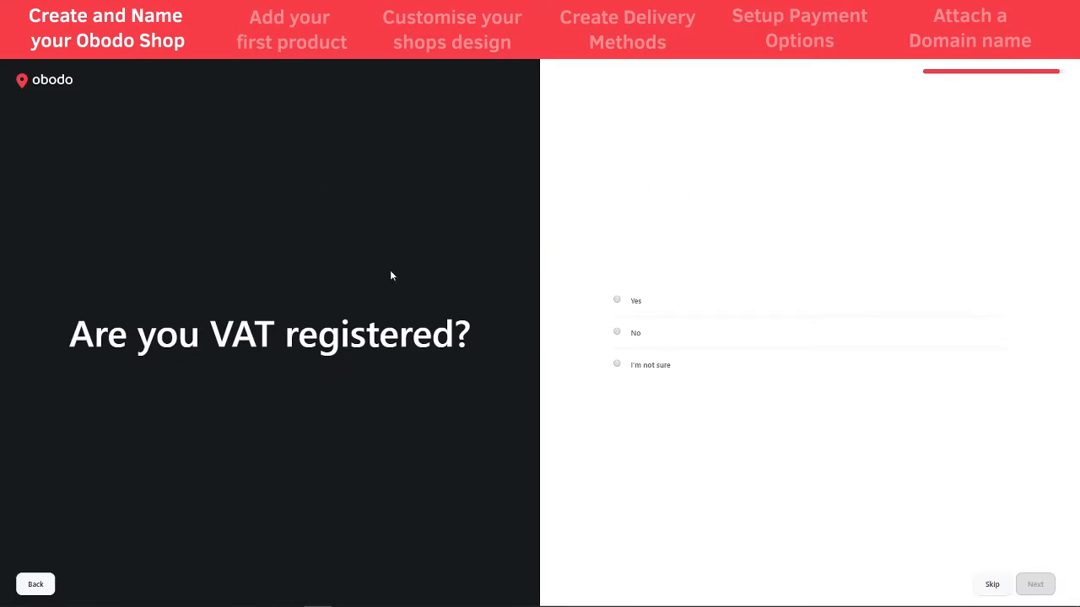
click(619, 331)
click(1035, 584)
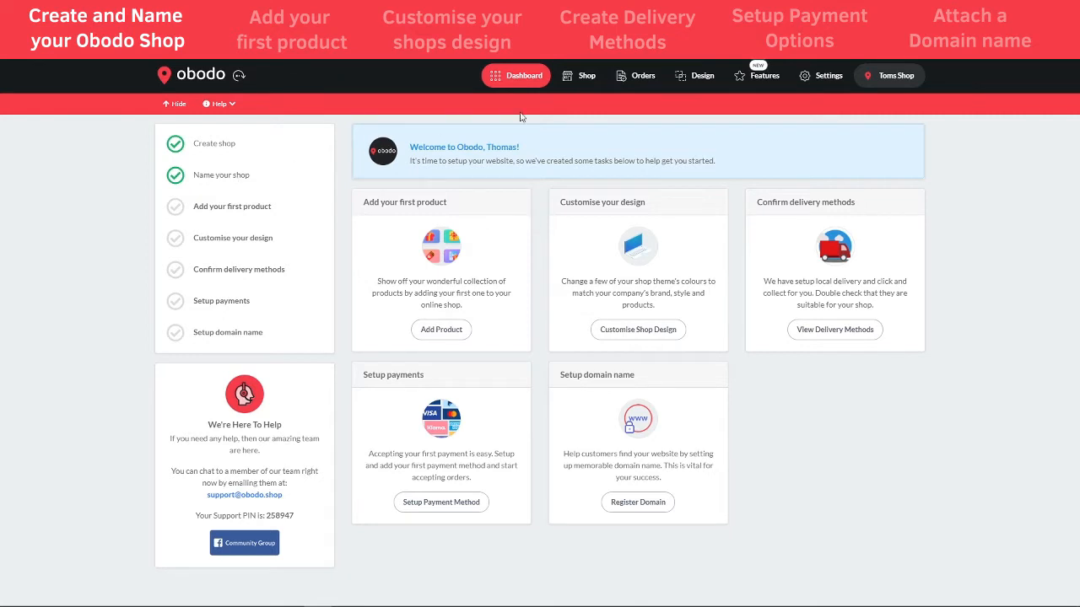
In Settings > Shop Details, replace the shop name with 'Beekens Shop'
click(825, 78)
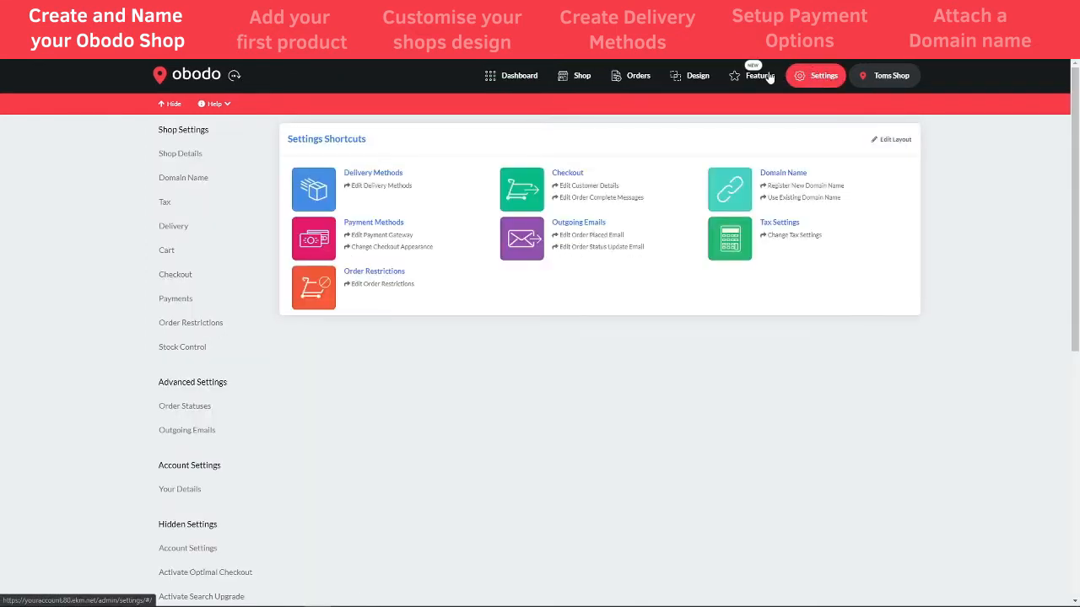
click(181, 159)
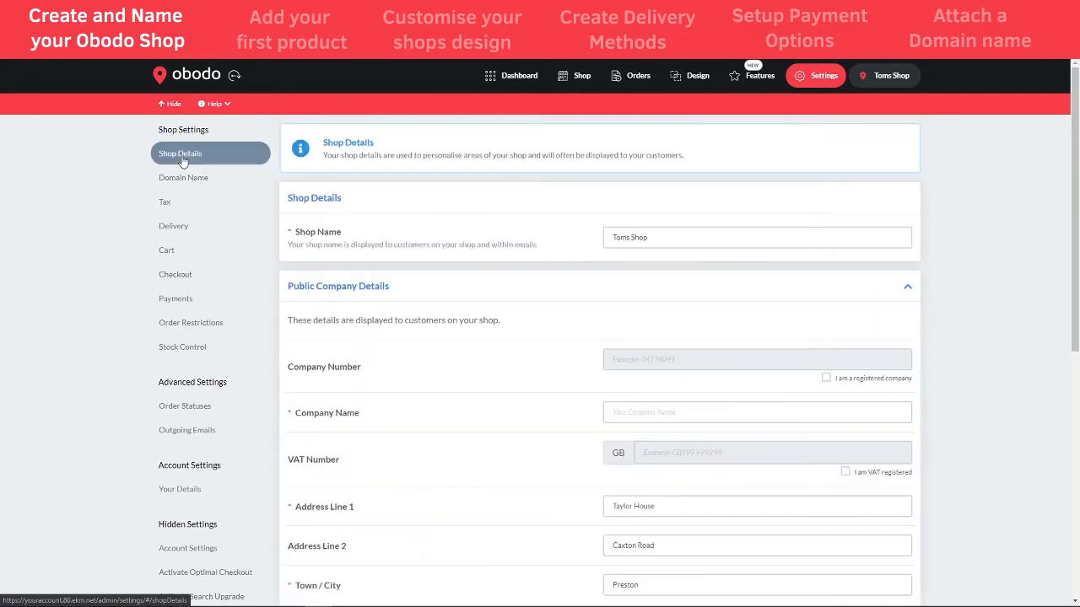
drag(658, 240, 608, 238)
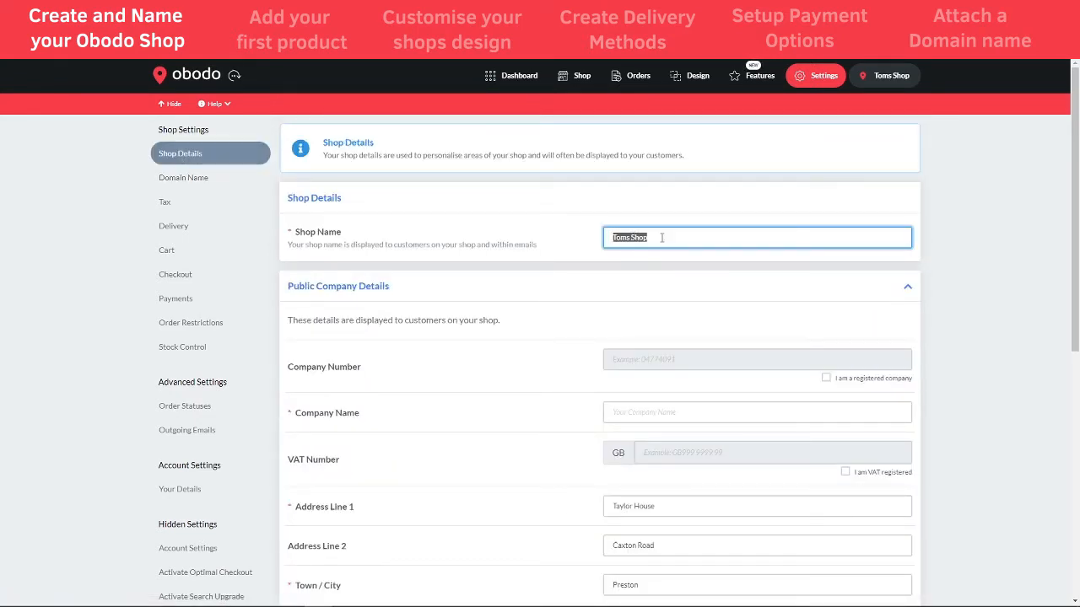
key(BackSpace)
text(Beekens Shop)
click(915, 188)
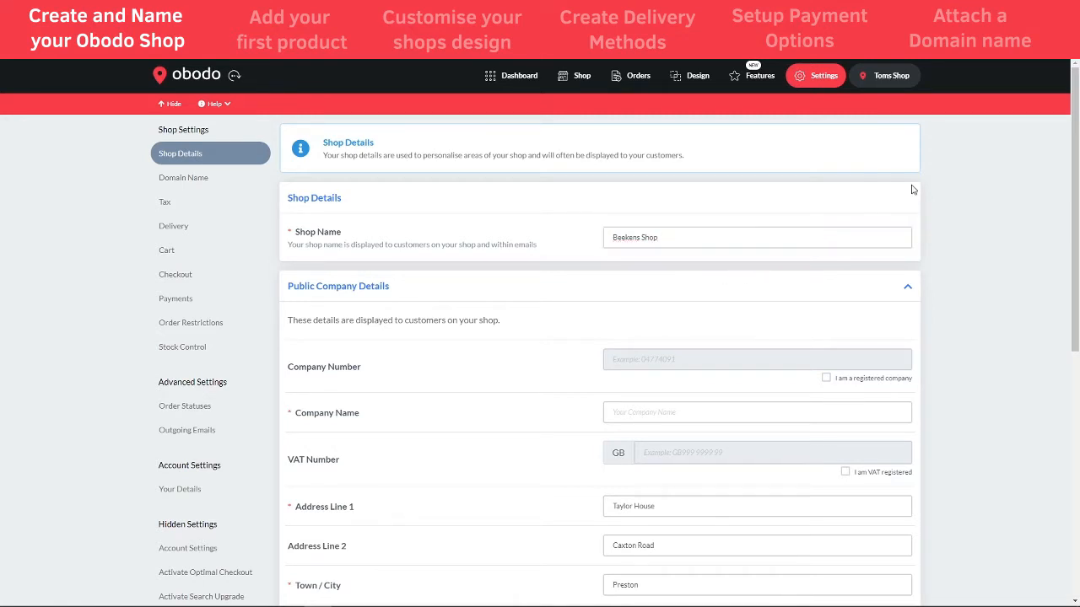
Trim the name to 'Beekens', save the details and return to the dashboard
drag(675, 236, 641, 237)
key(BackSpace)
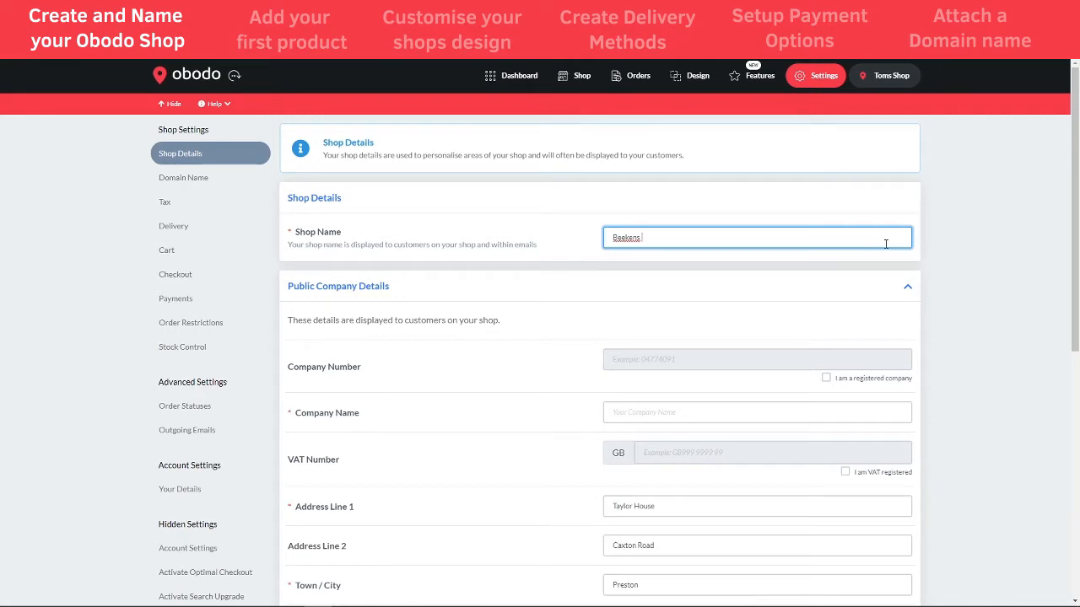
click(930, 247)
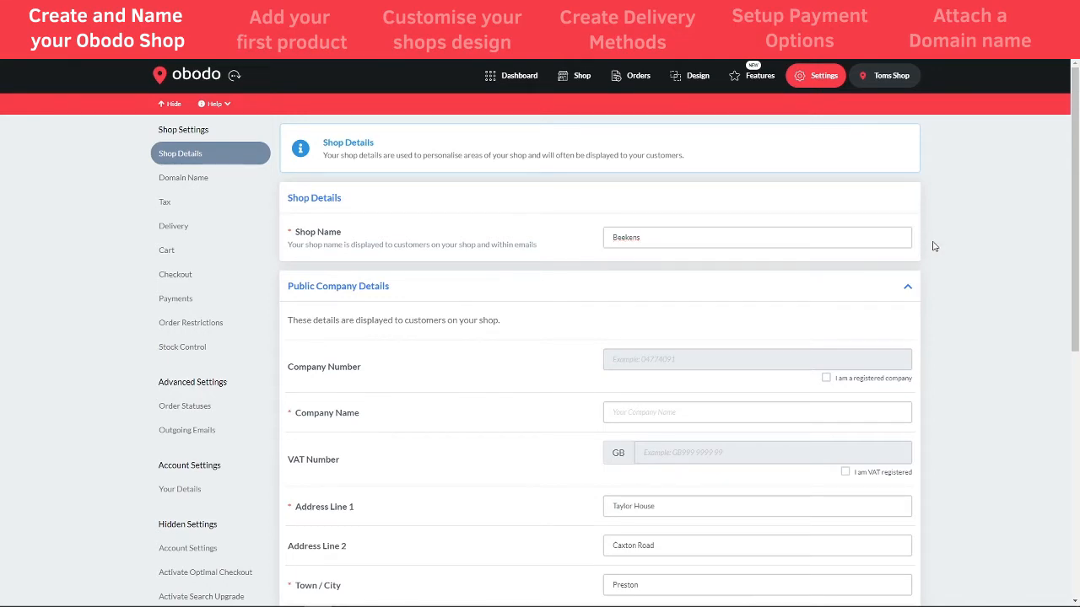
drag(1074, 215, 1059, 460)
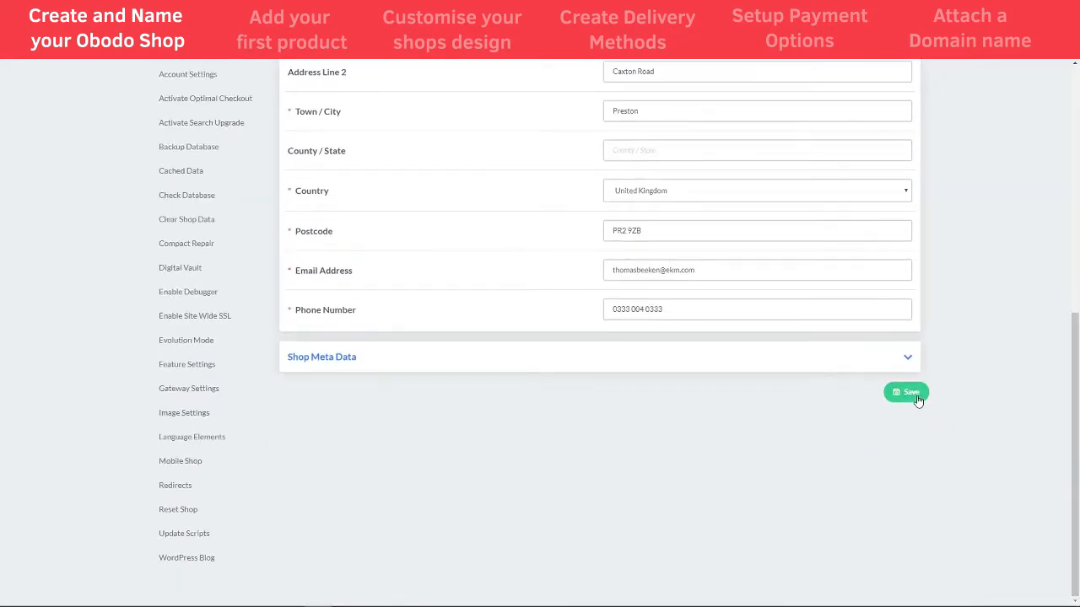
click(911, 394)
click(523, 70)
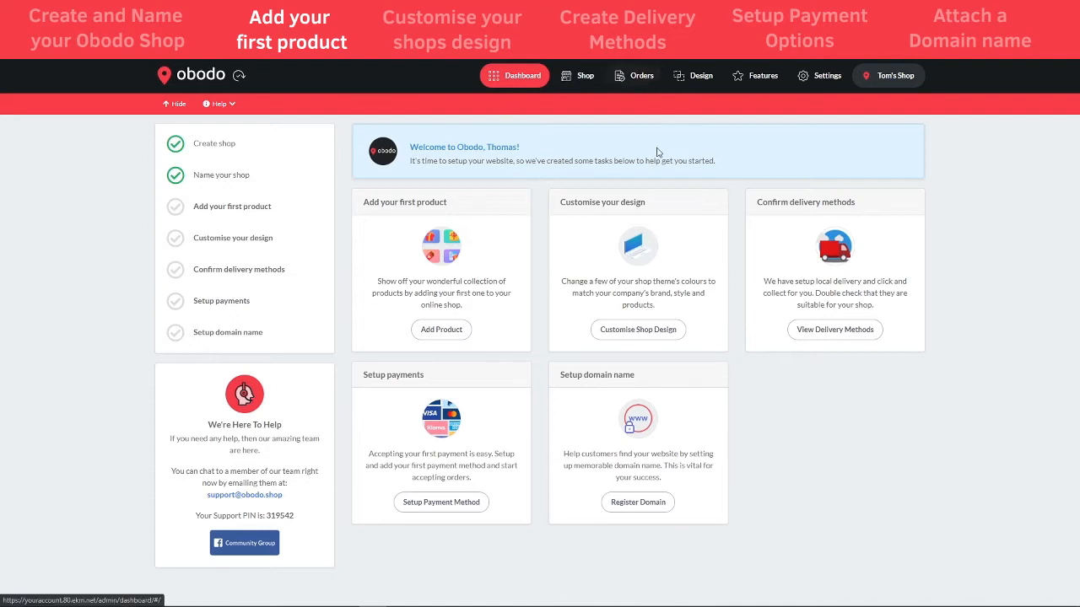
From the design section's theme options, choose Change Theme and select the Spirit theme
click(694, 81)
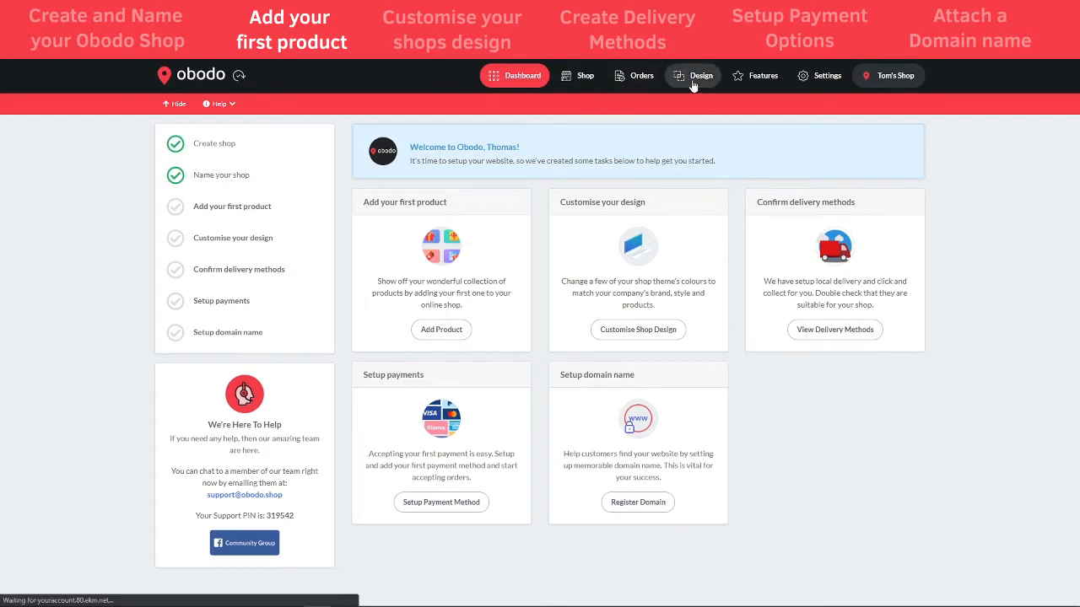
mouse_move(235, 247)
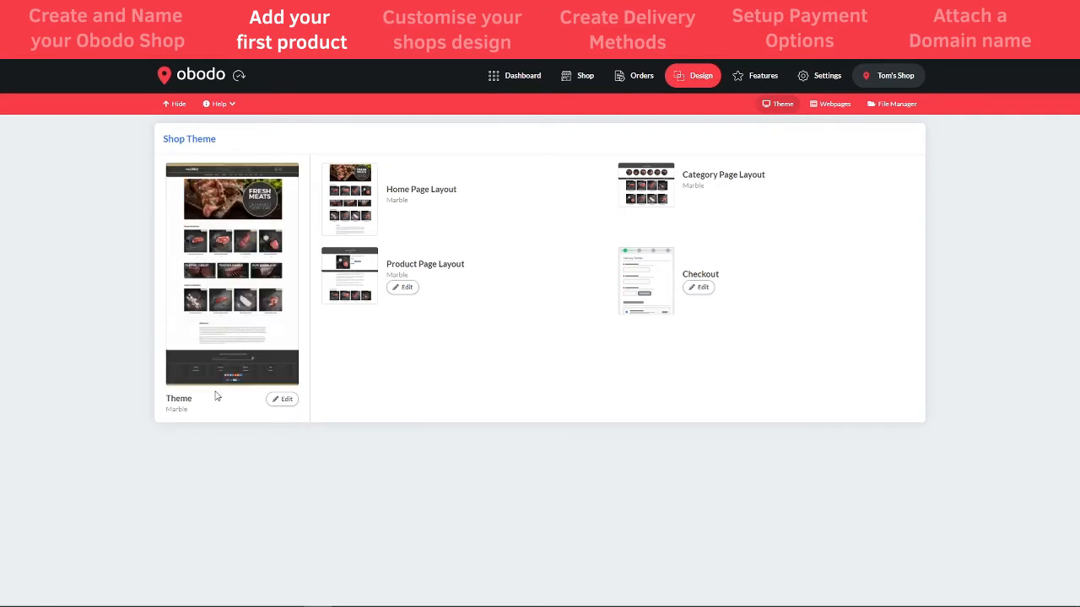
click(287, 400)
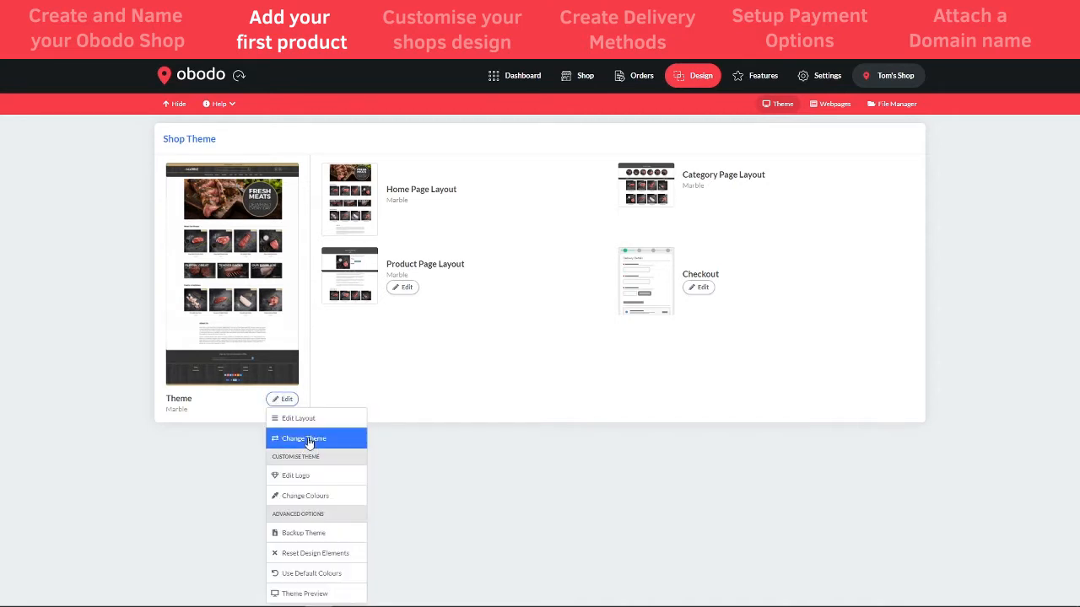
click(310, 446)
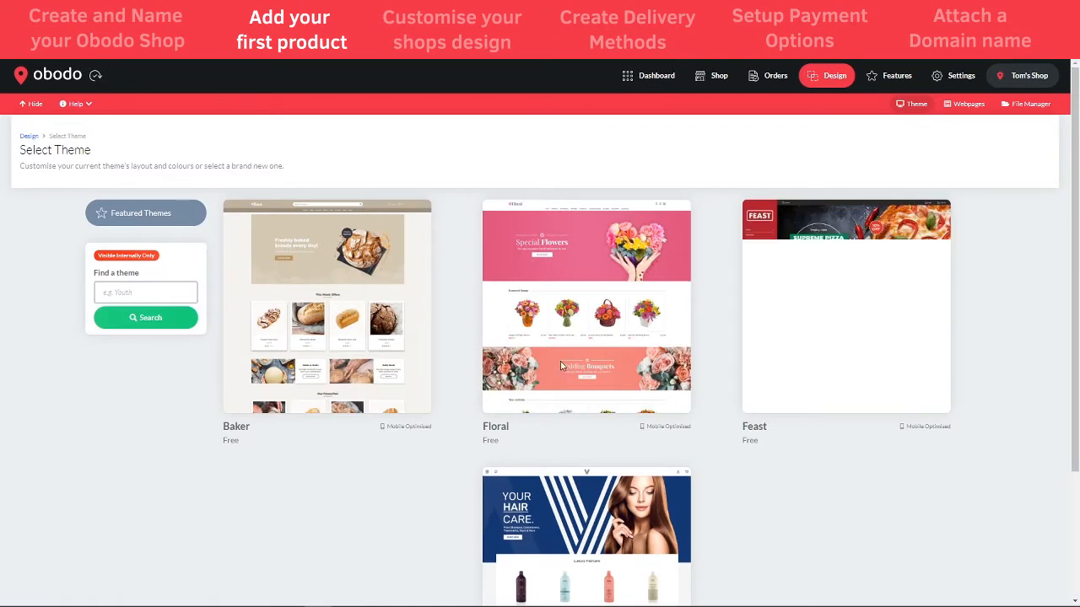
scroll(689, 386, down, 1)
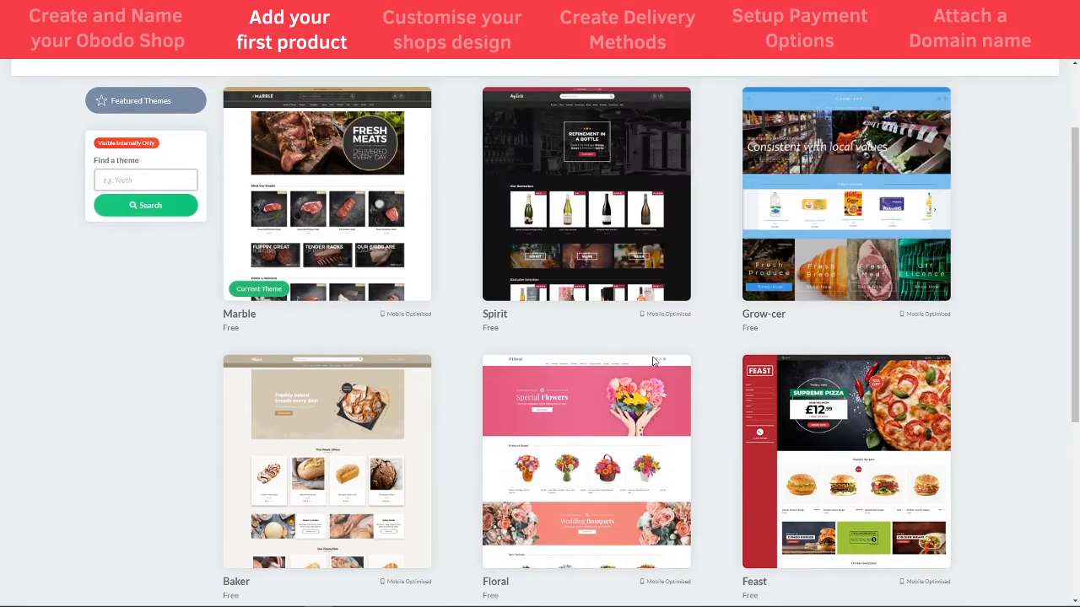
scroll(654, 361, up, 1)
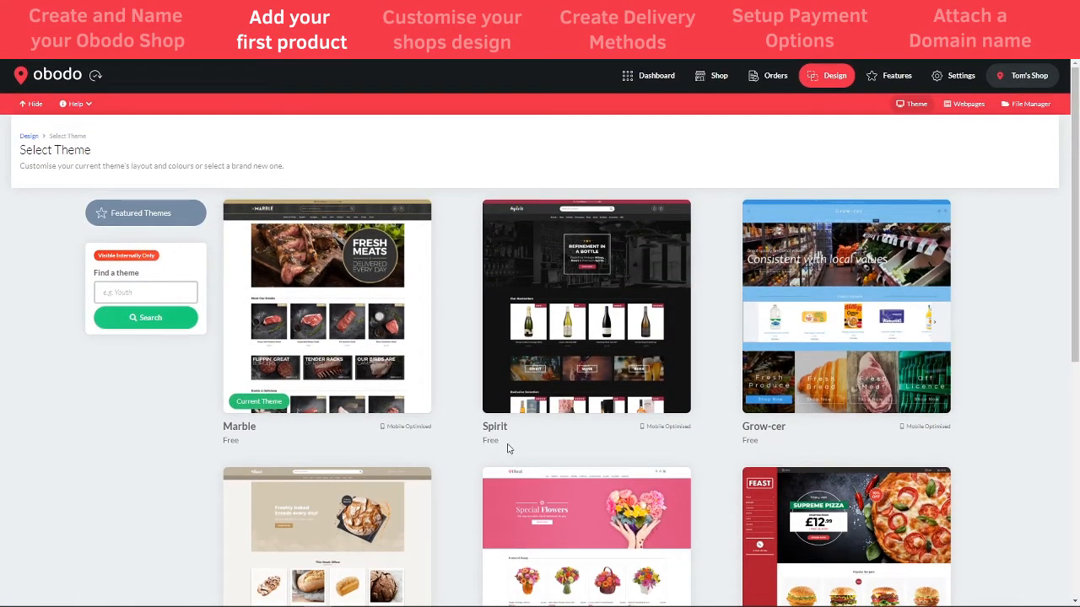
click(646, 339)
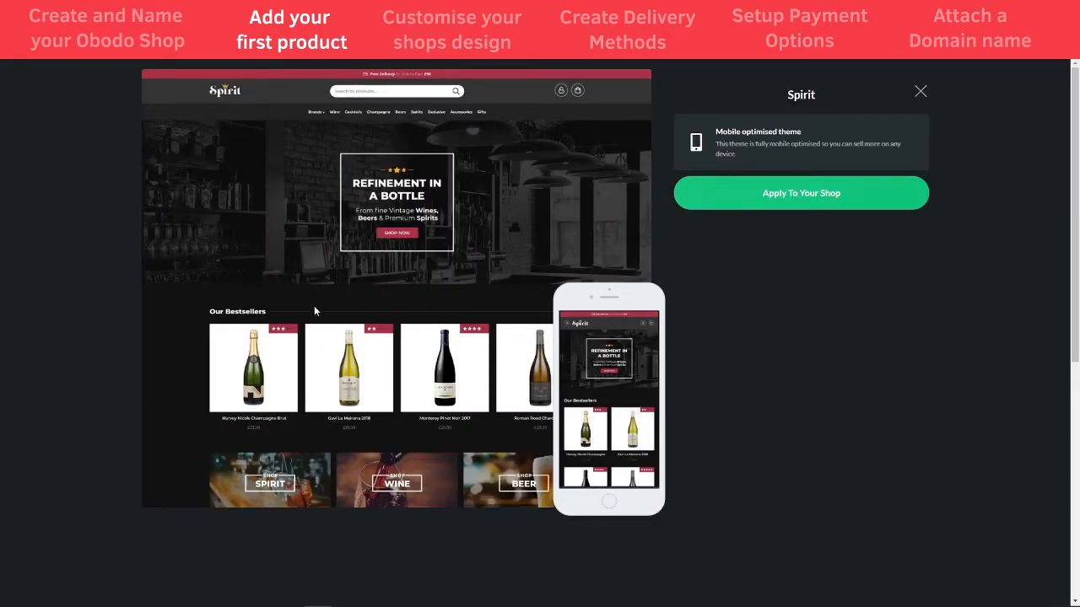
Apply Spirit in place of the existing theme, dismiss the notice and go to Shop
click(808, 194)
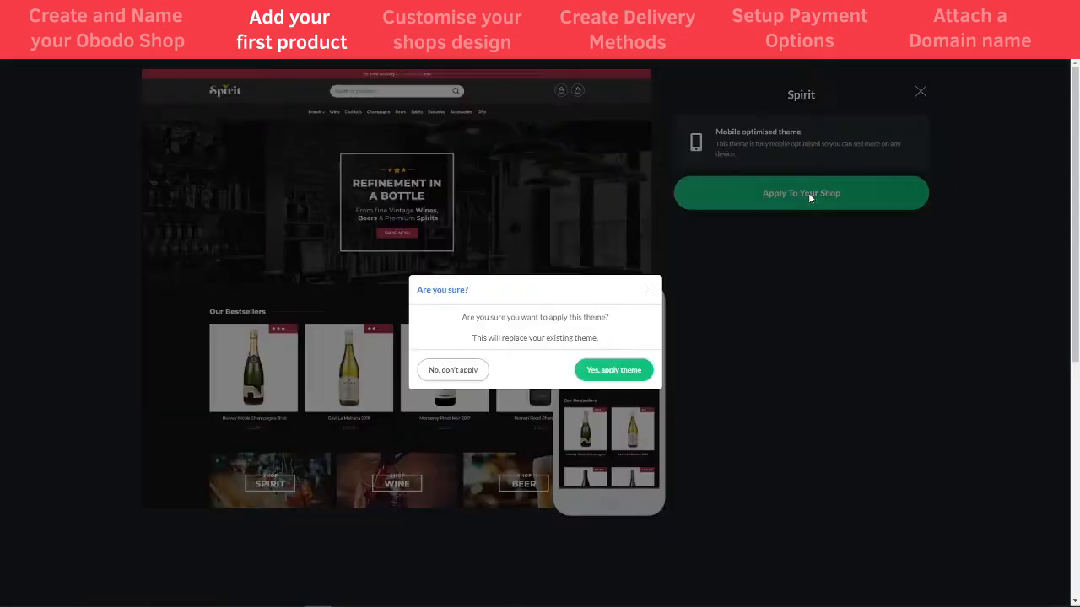
click(592, 375)
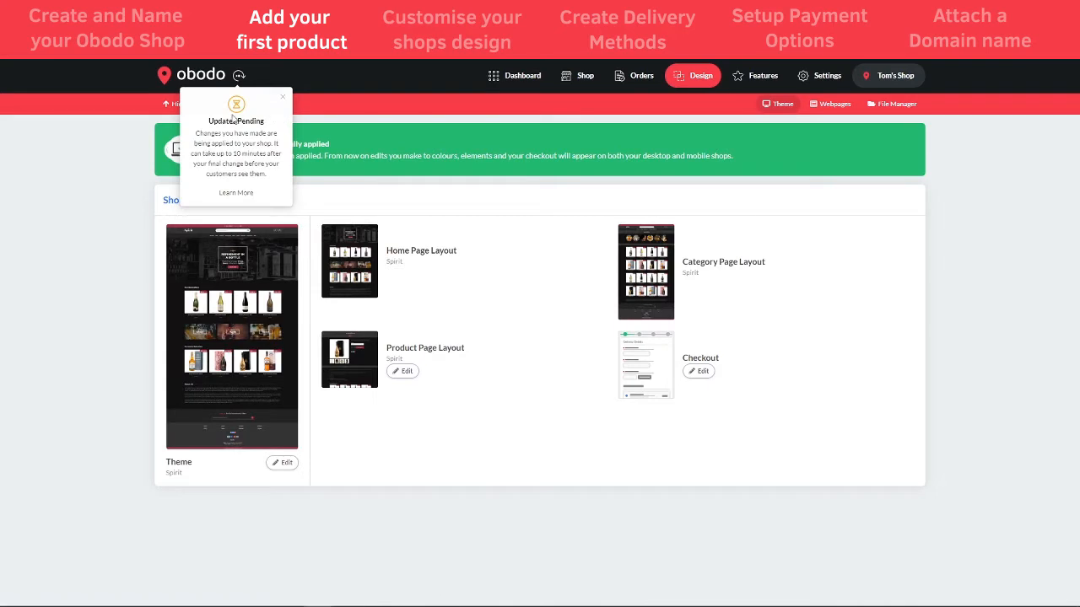
click(283, 98)
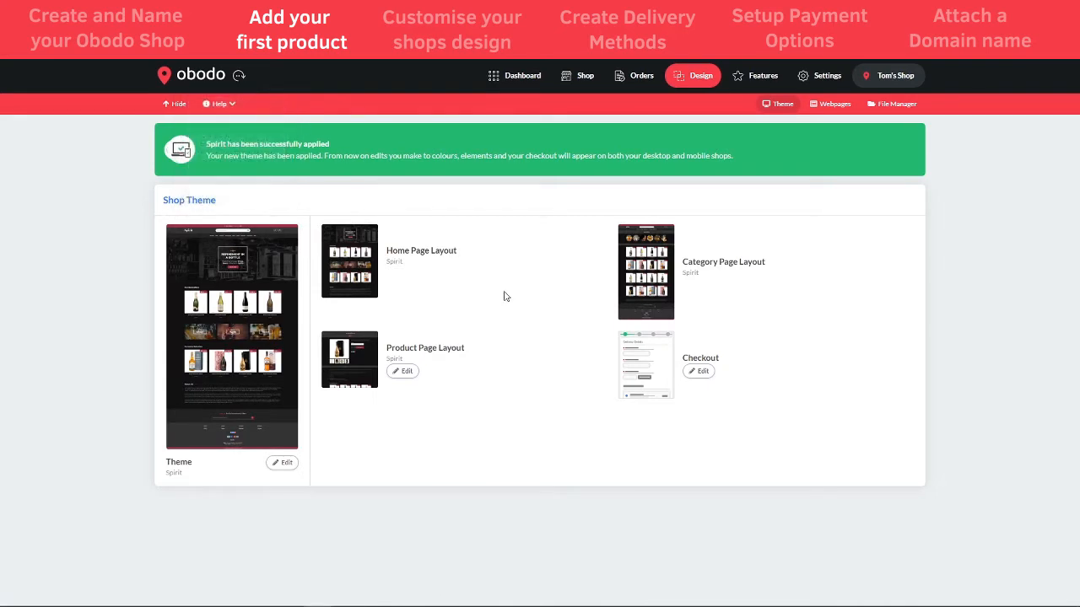
click(582, 79)
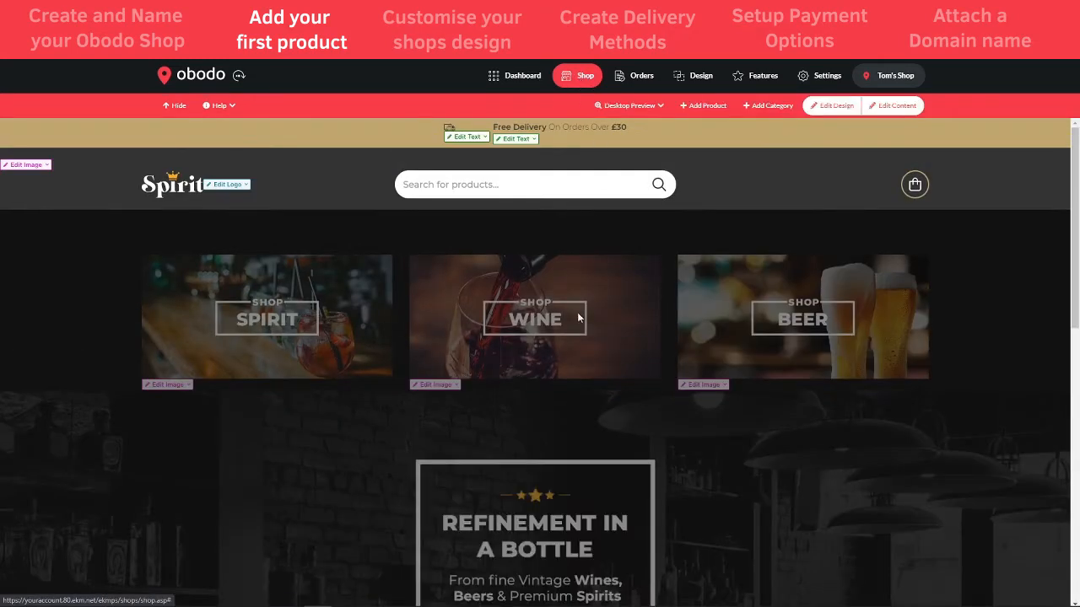
scroll(579, 317, down, 2)
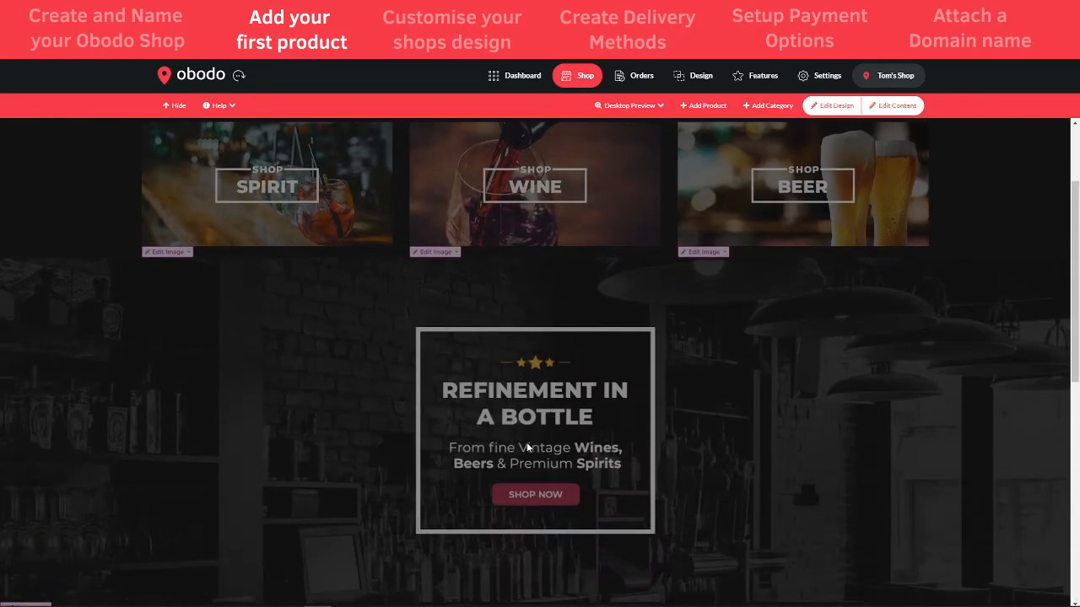
scroll(525, 443, down, 5)
scroll(523, 442, up, 5)
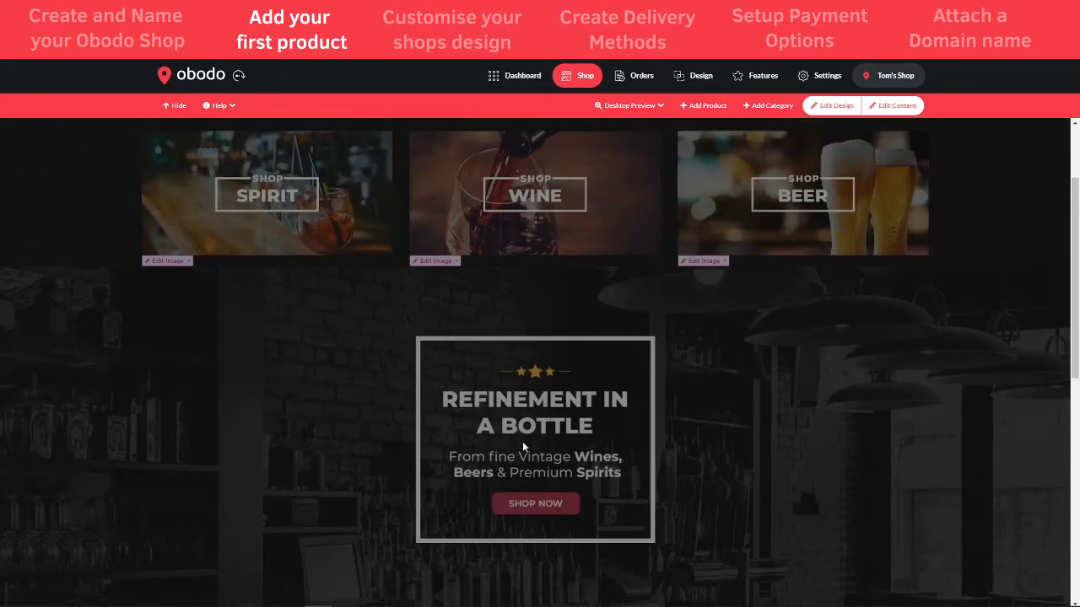
scroll(522, 441, up, 2)
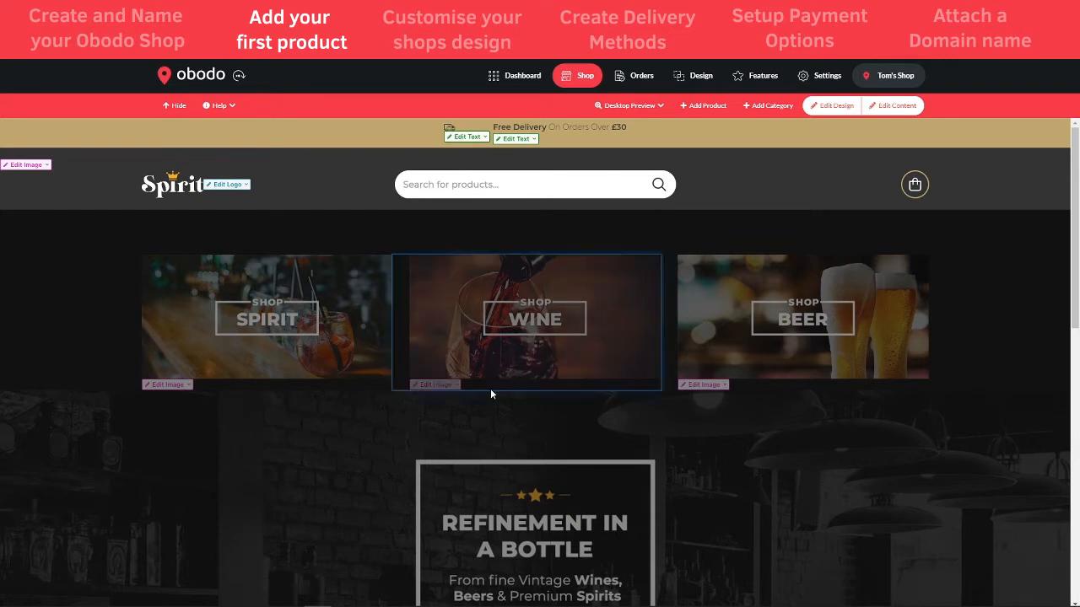
Add a category named Spirit, save it, and open its category page
click(766, 107)
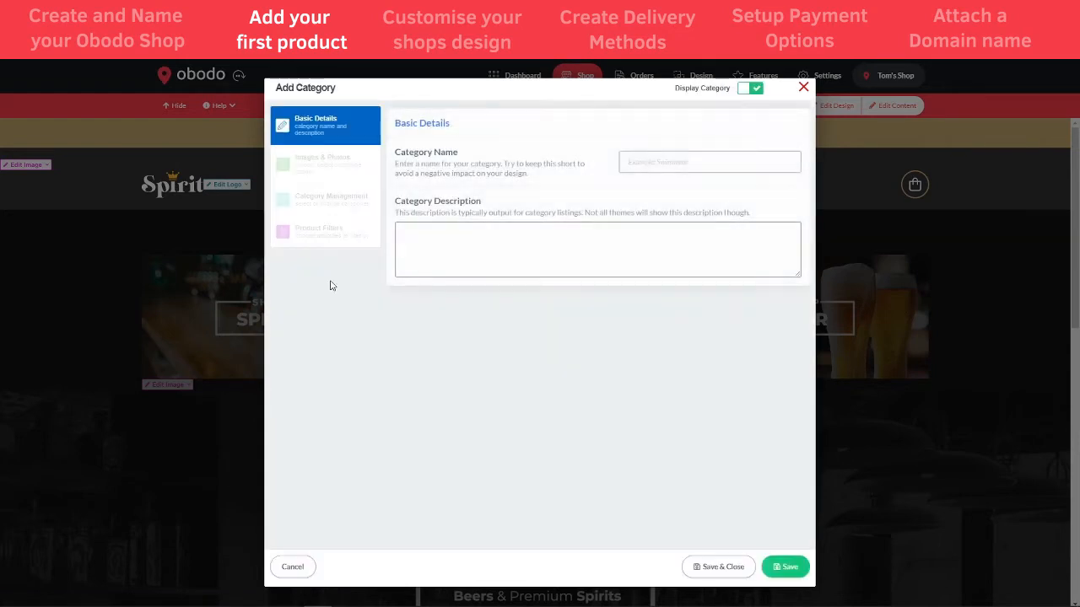
click(652, 161)
text(Spirit)
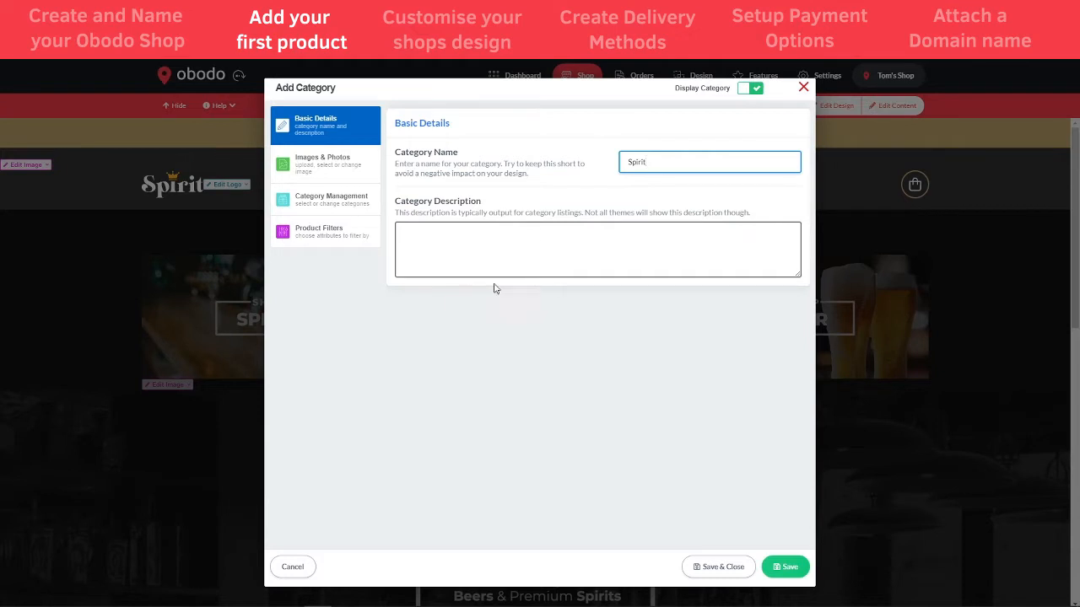
click(323, 170)
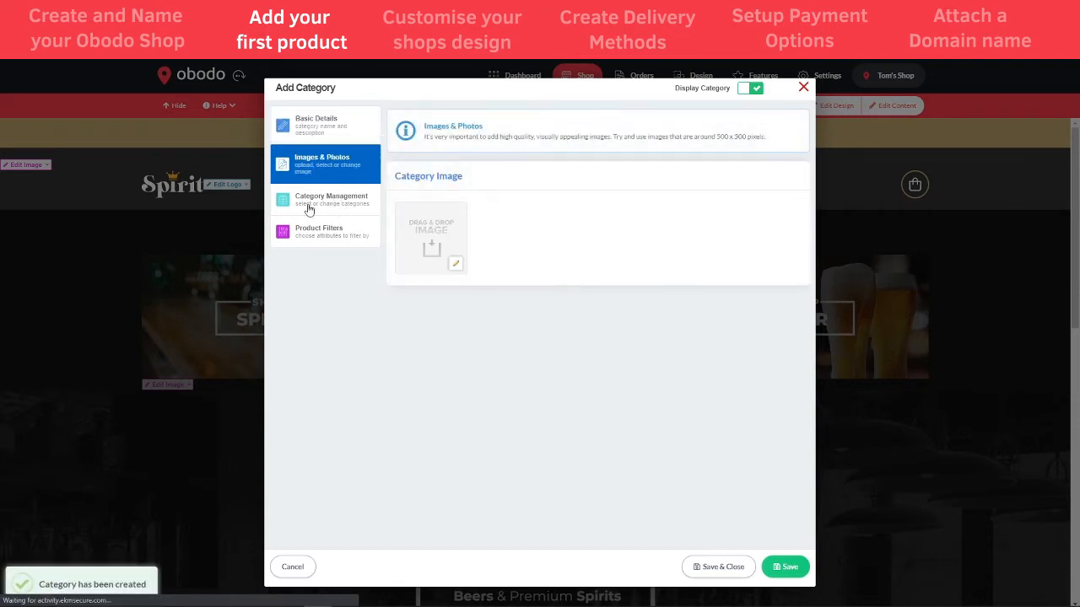
click(312, 124)
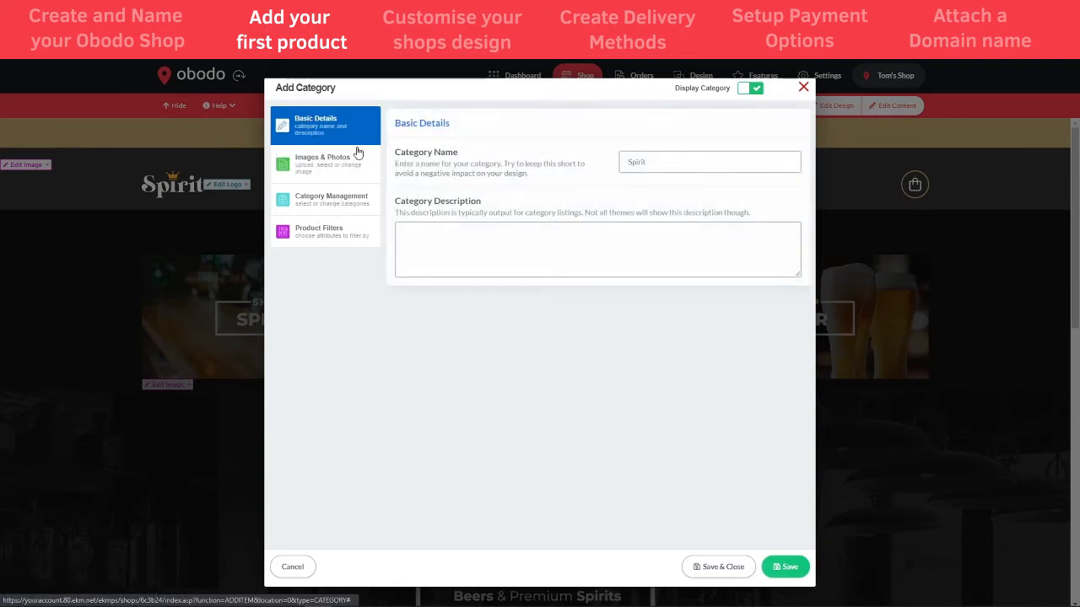
click(724, 573)
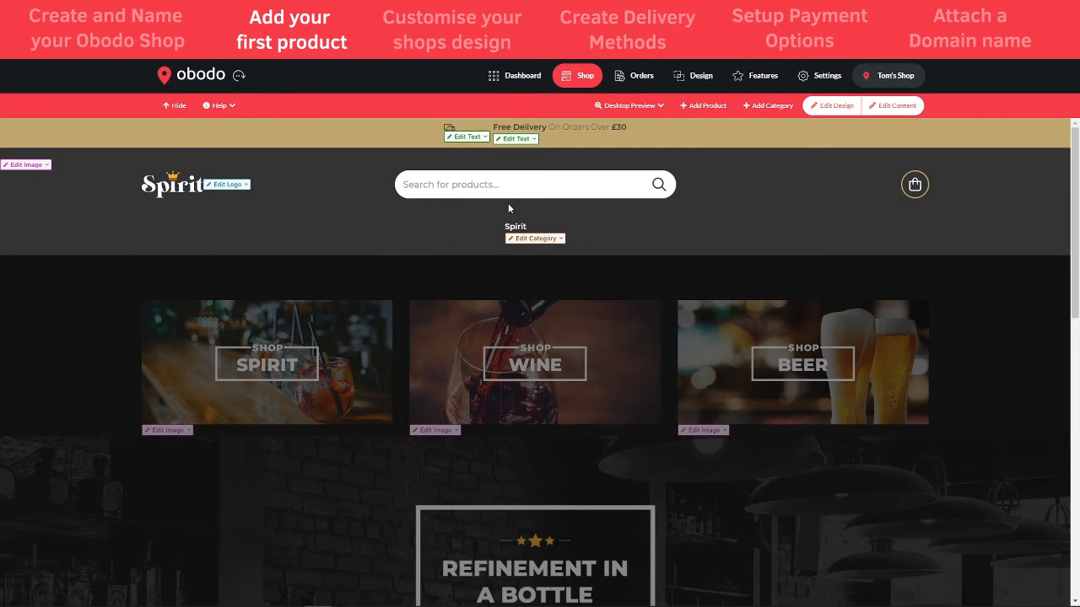
click(517, 226)
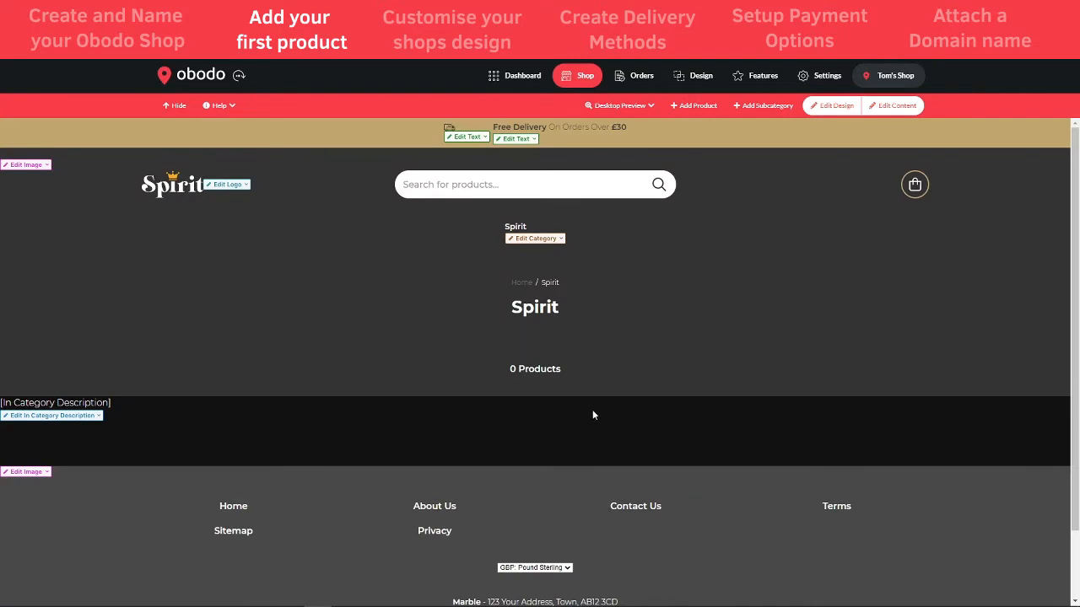
Add a product named 'Whitley Neill - Rhubarb and Ginger Gin', correcting the spelling
click(697, 112)
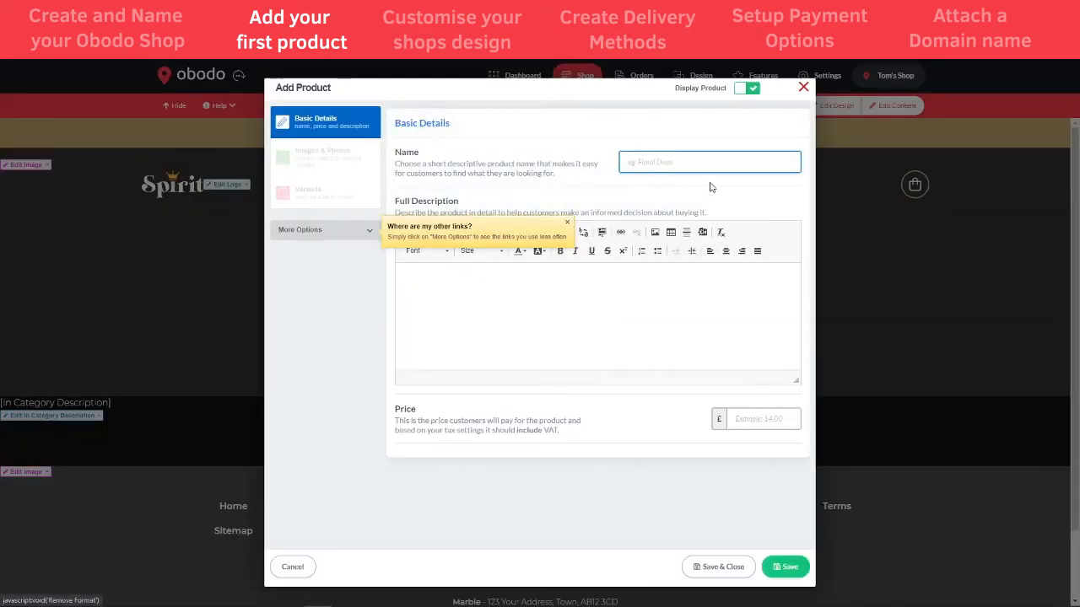
click(667, 167)
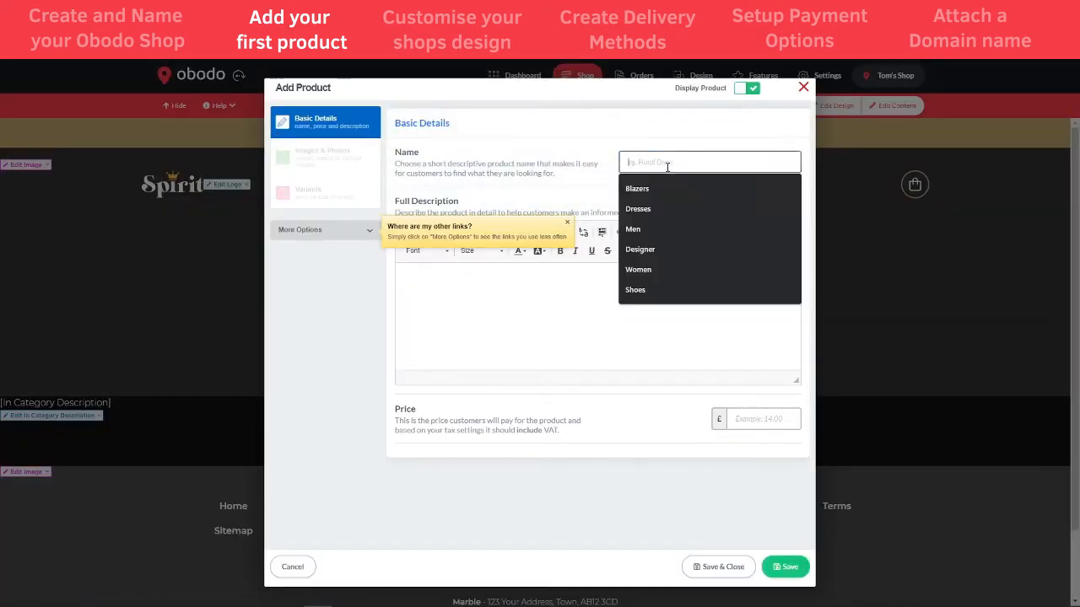
click(576, 164)
click(663, 160)
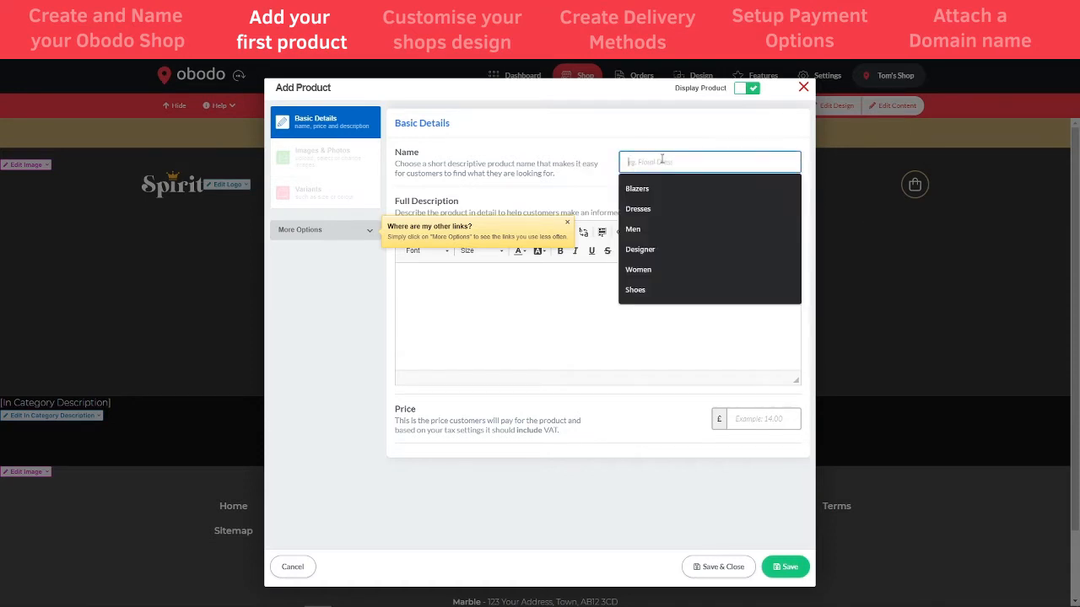
text(Whiley)
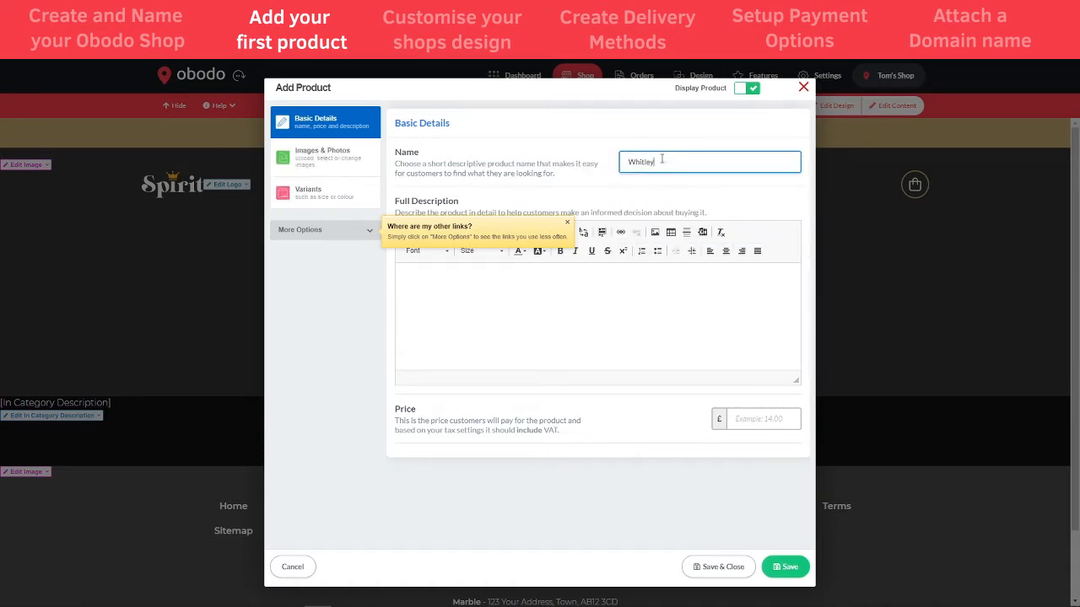
text( Neill - Rhubard and Ginger)
right_click(684, 166)
click(766, 173)
click(649, 327)
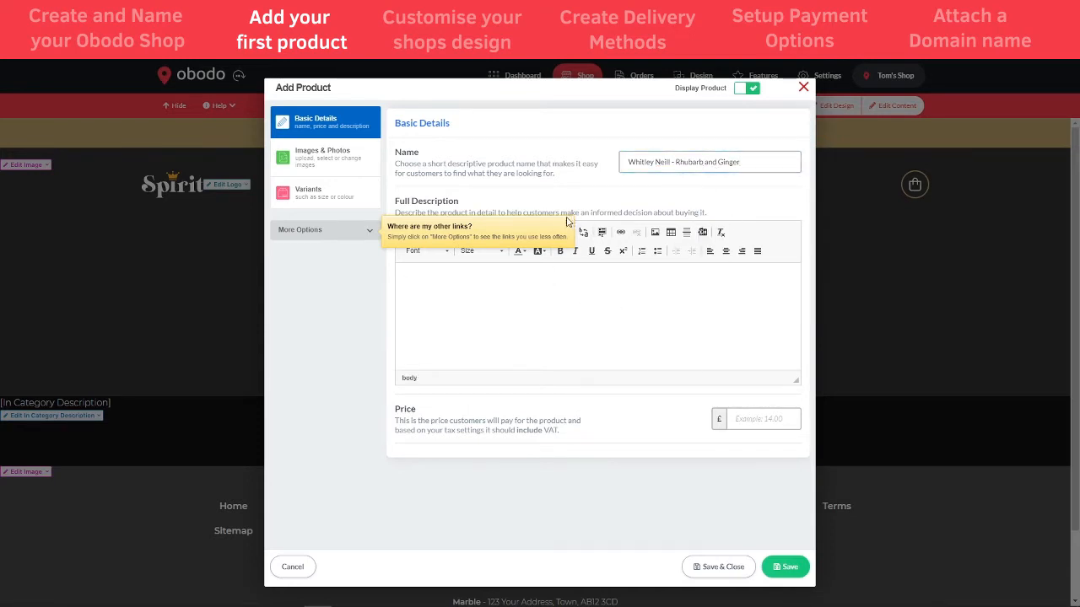
click(671, 162)
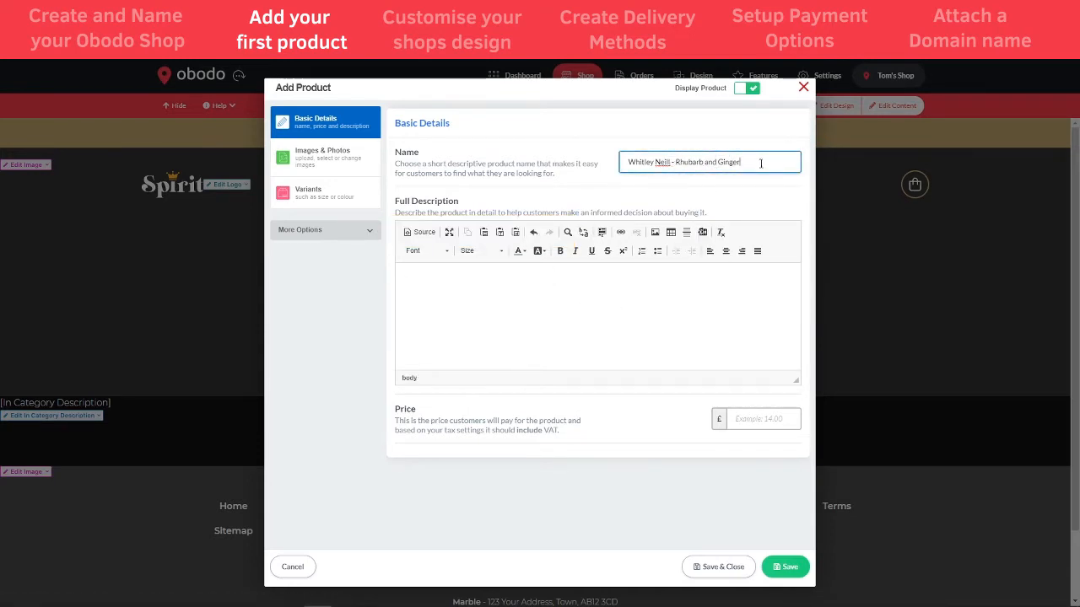
click(601, 336)
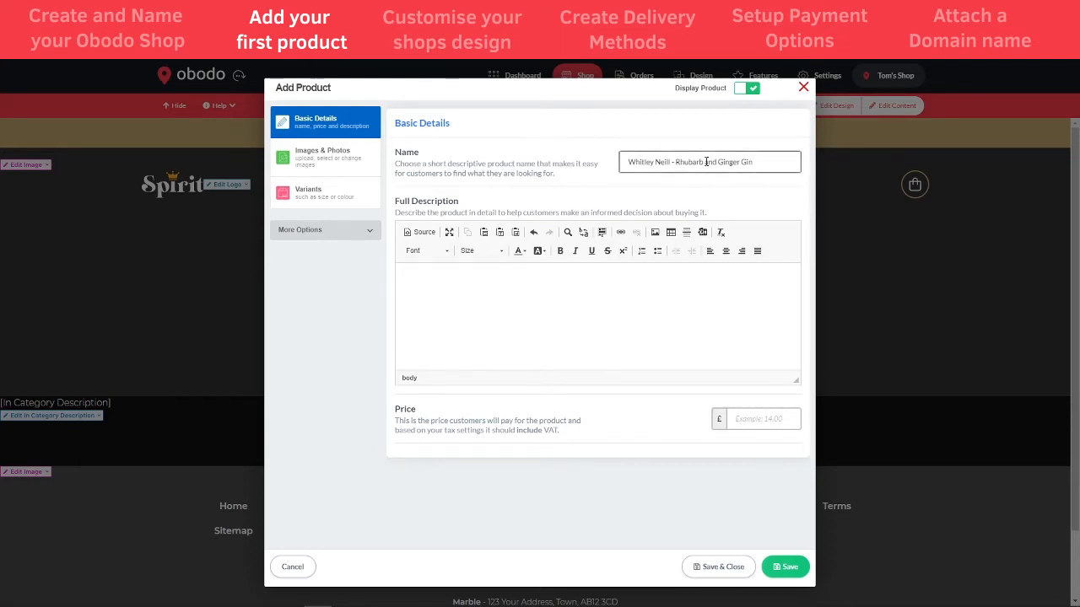
Set the product price to £24.99
click(749, 427)
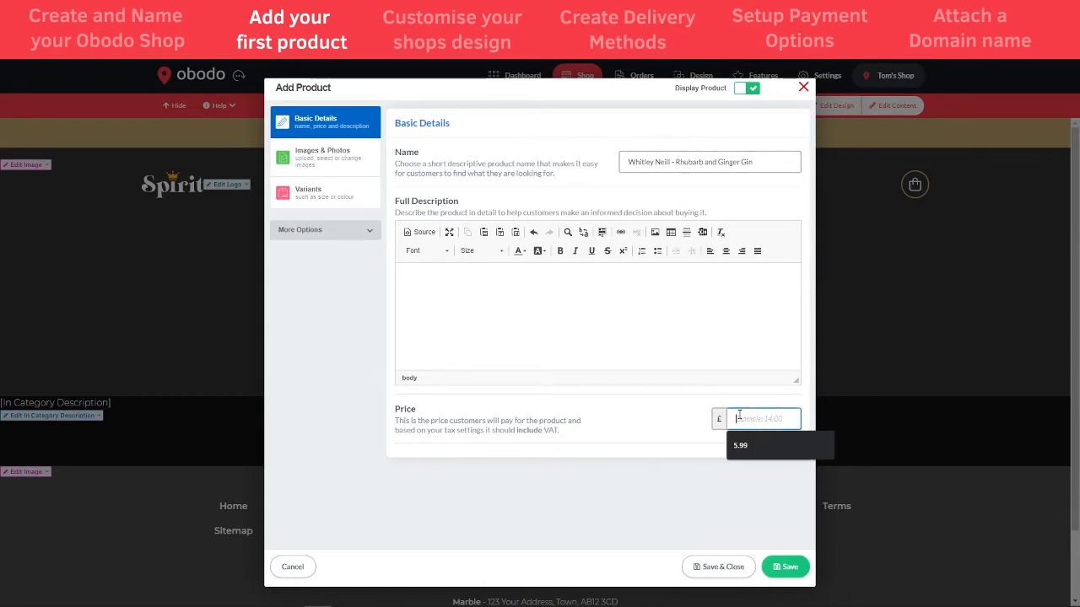
text(24.99)
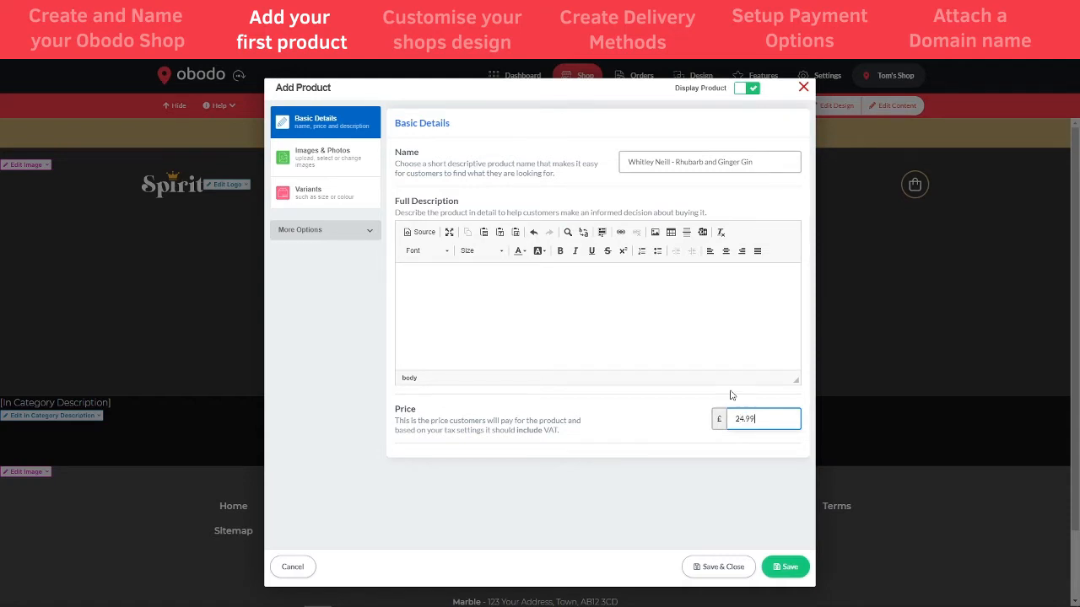
click(678, 332)
Use the existing gin bottle photo as the first product image, then show Variants
click(311, 157)
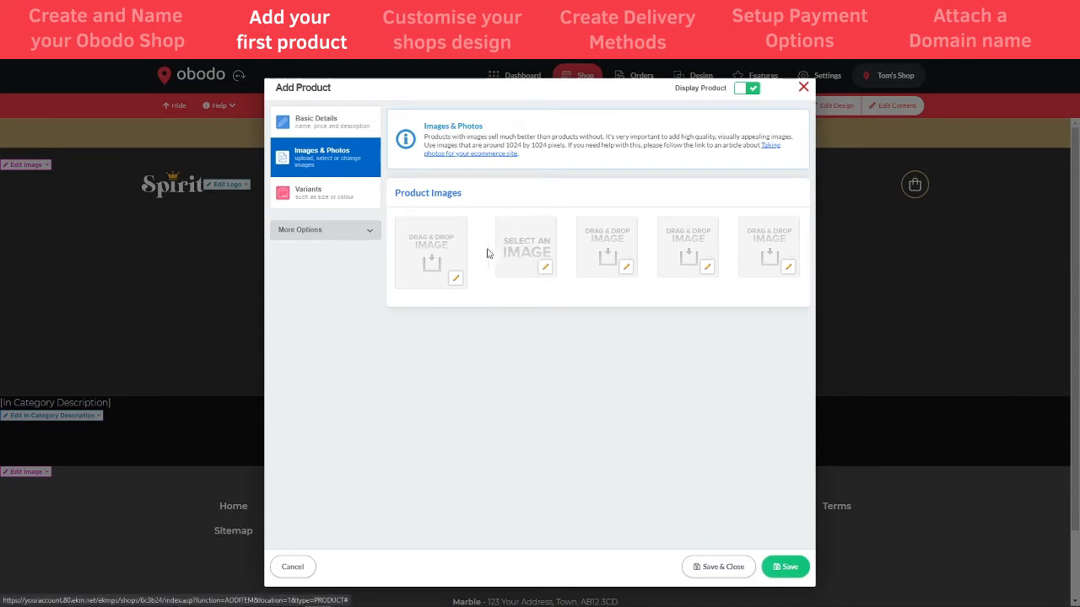
click(456, 280)
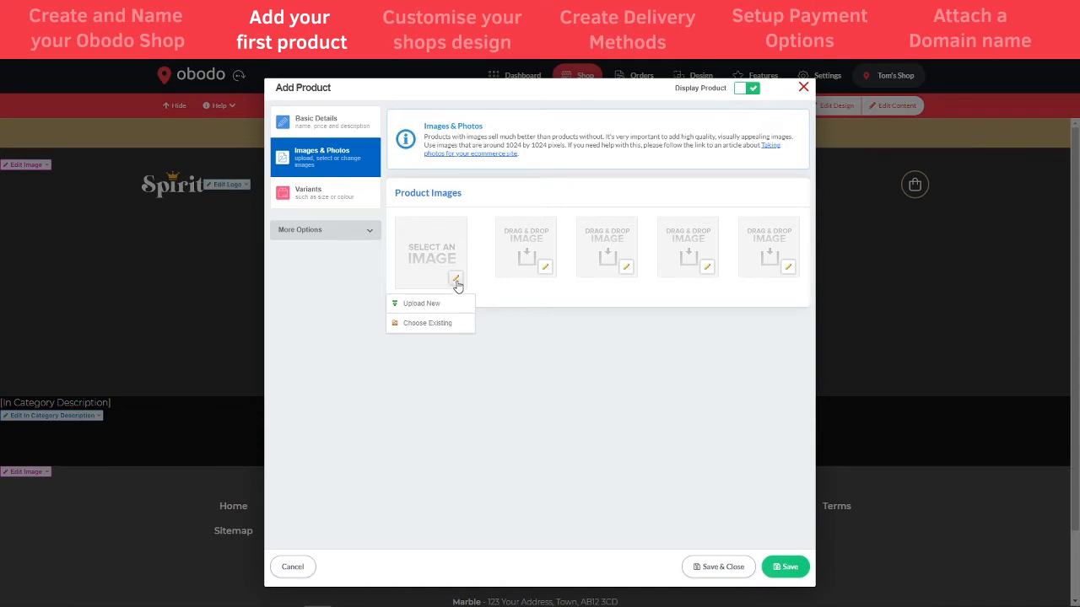
click(426, 324)
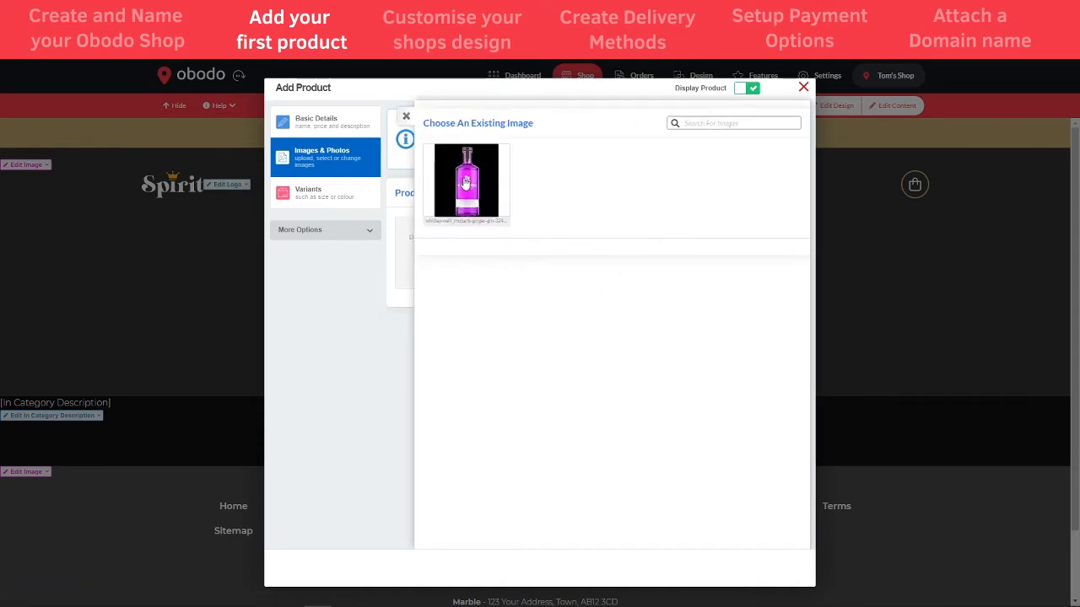
click(464, 183)
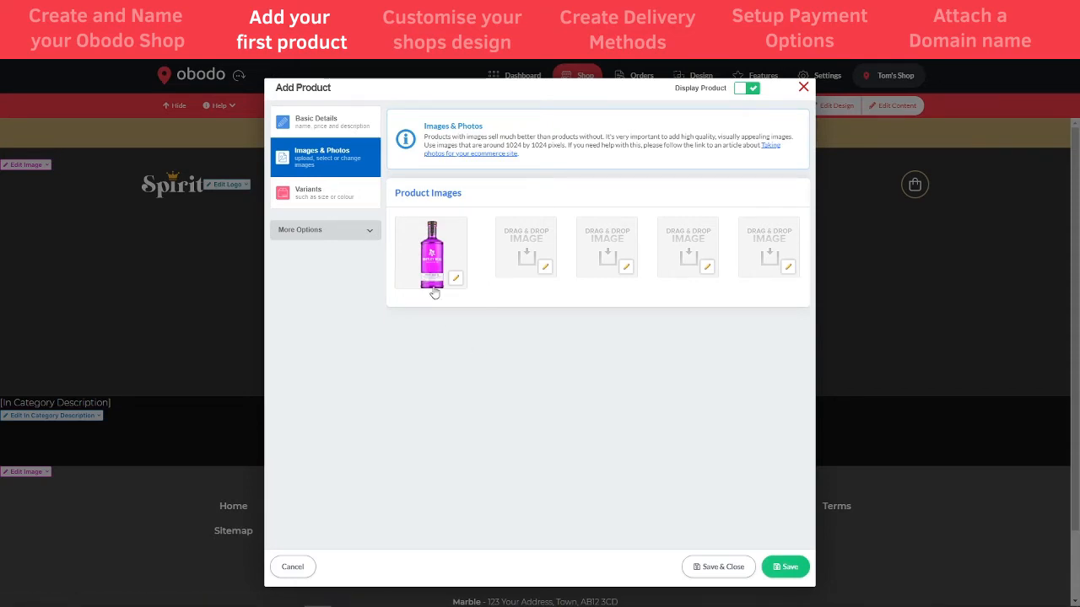
click(333, 197)
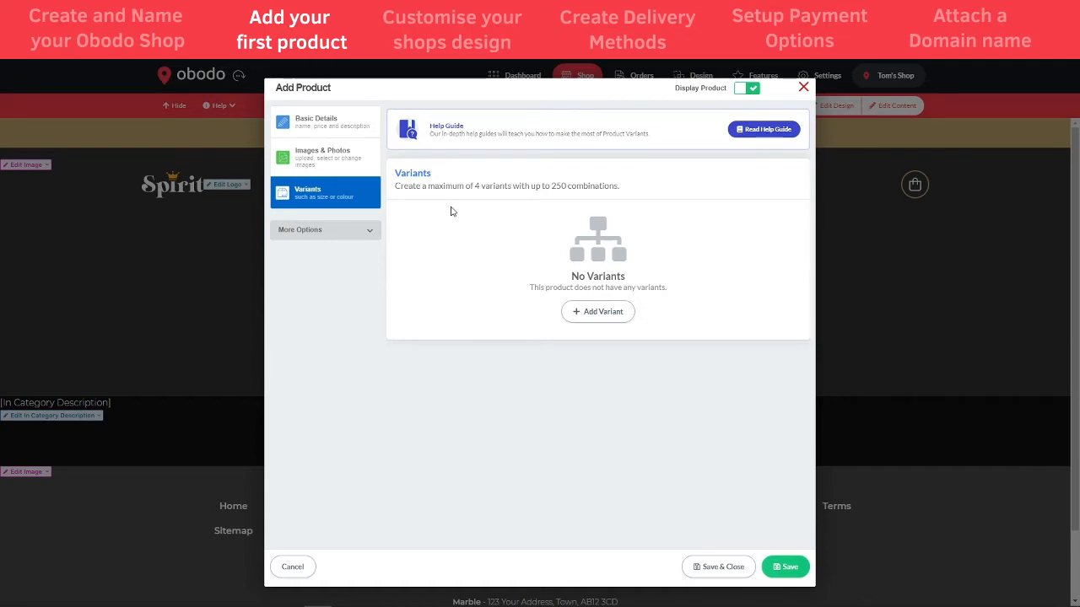
Create a Size variant and rename it 'Bottle Size'
click(605, 317)
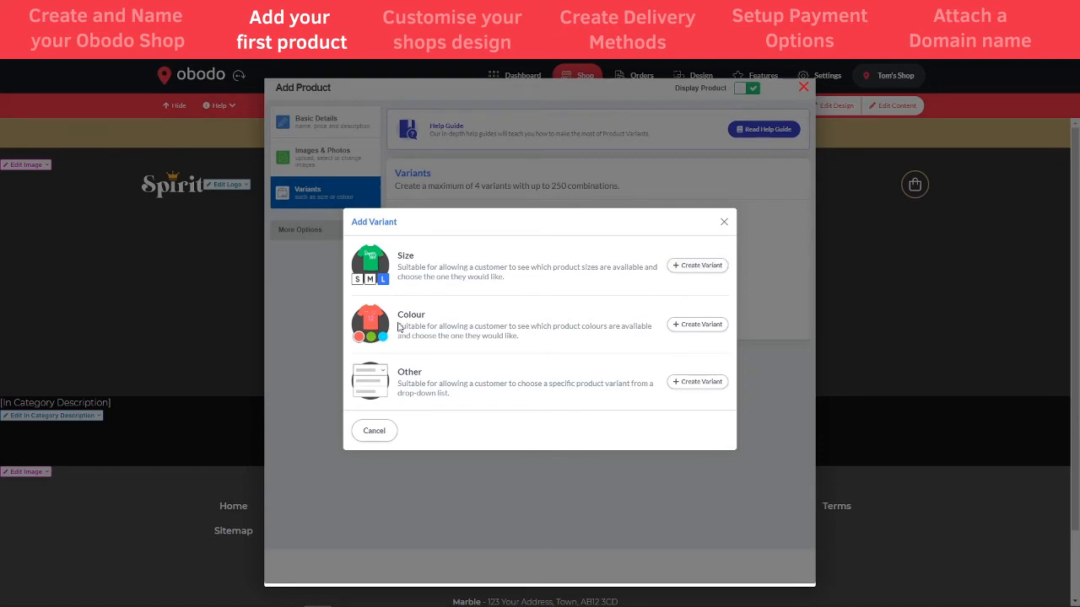
click(697, 266)
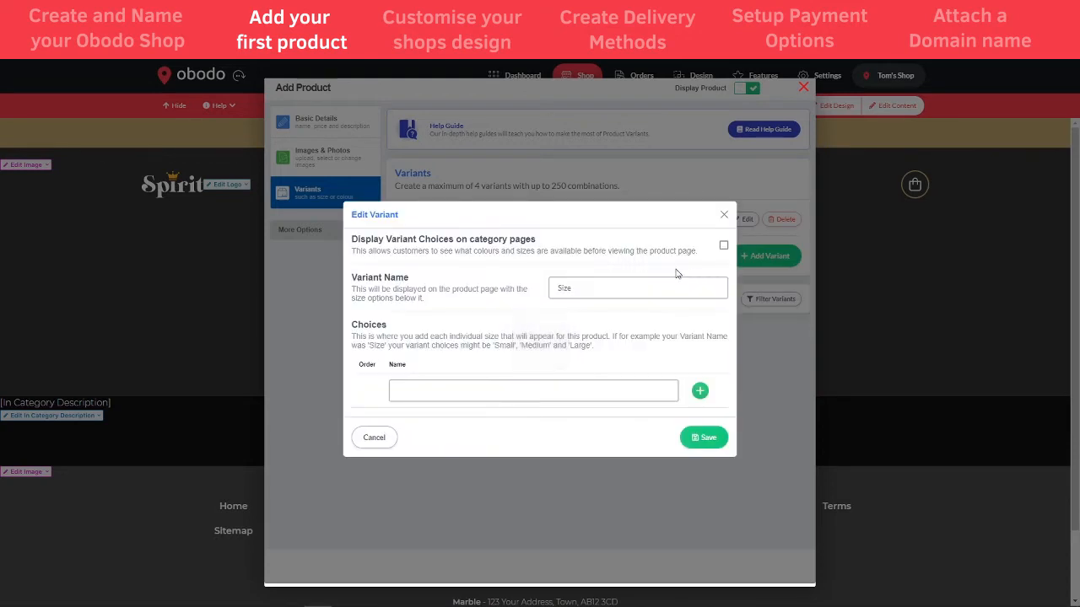
click(582, 289)
click(558, 288)
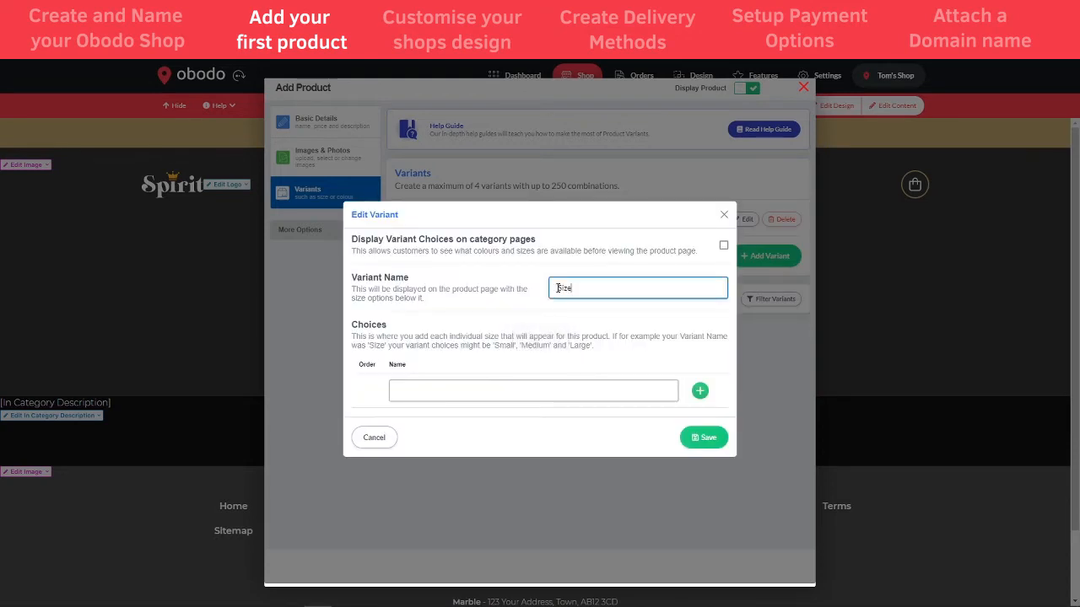
text(Bottle)
Add the choices 70cl and 5cl and save the variant
click(489, 391)
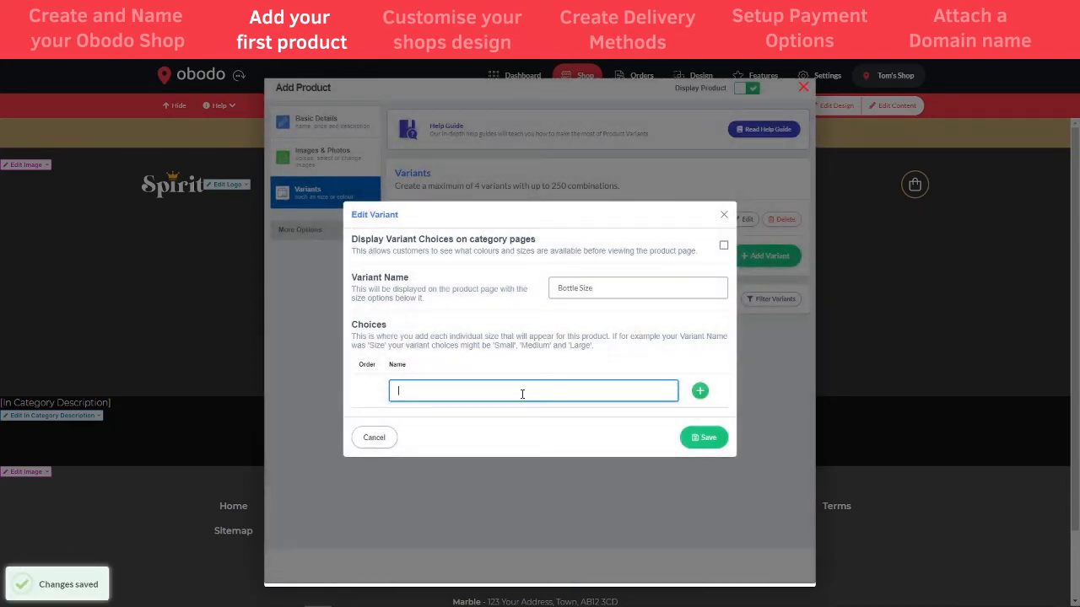
text(70cl)
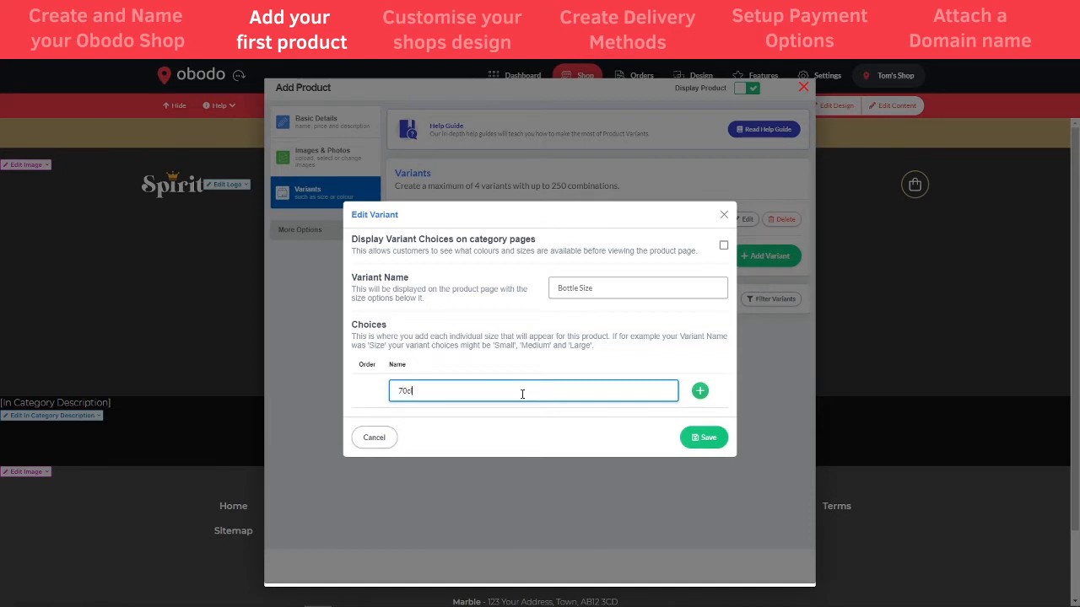
click(699, 392)
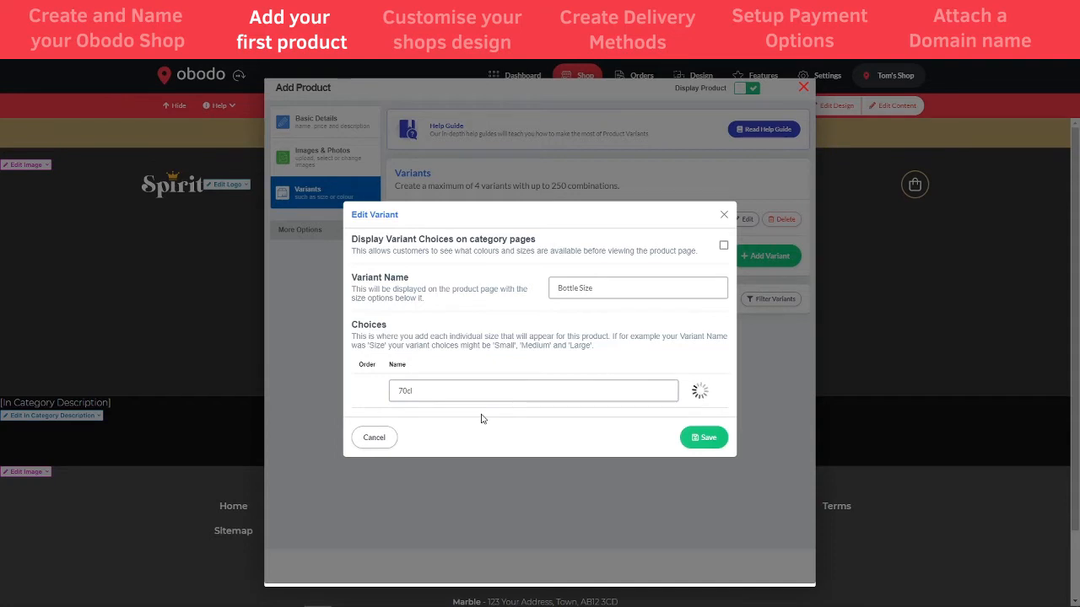
text(5)
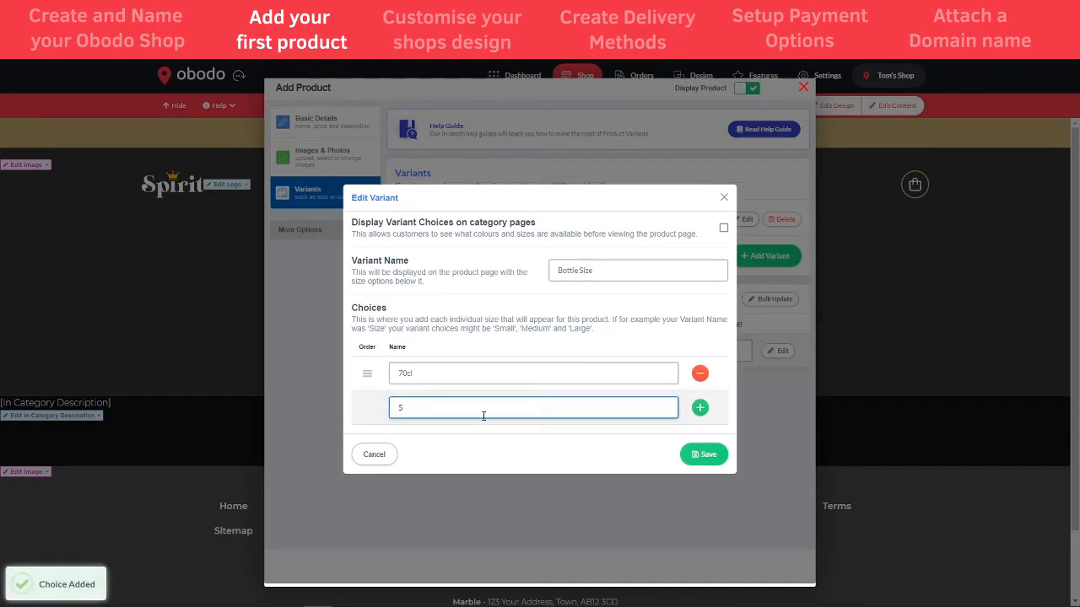
text(cl)
click(700, 407)
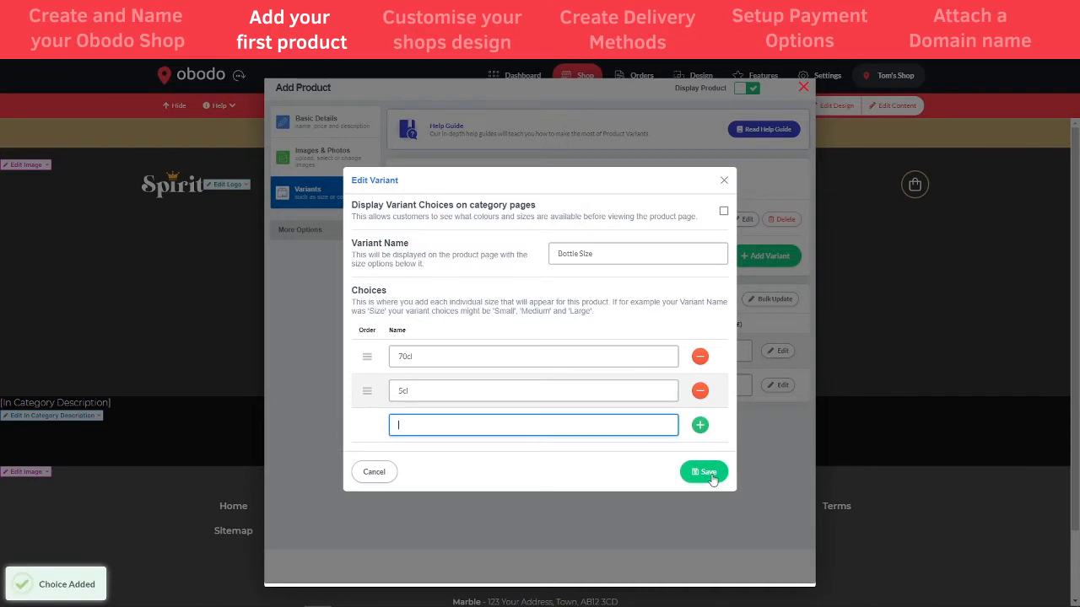
click(711, 477)
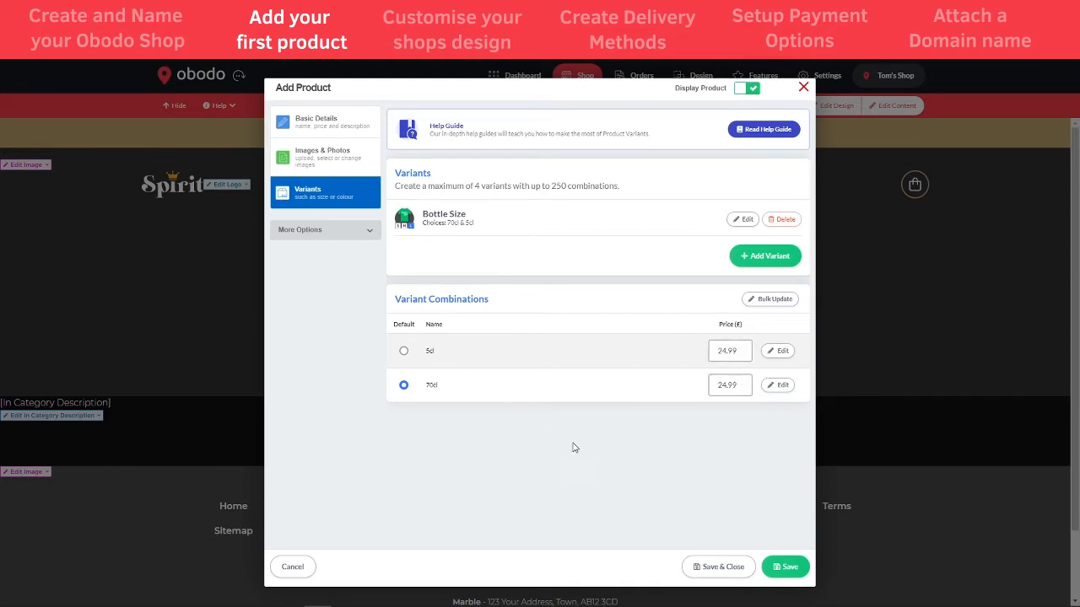
Change the 5cl combination price to 3.99, then save and close the gin product
drag(737, 352, 708, 352)
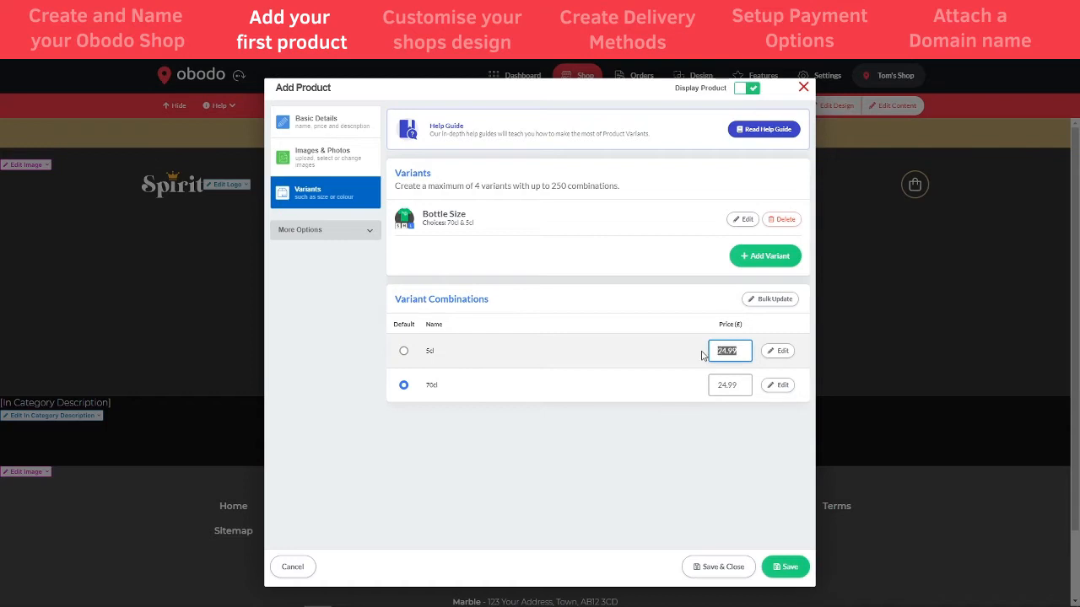
text(3.99)
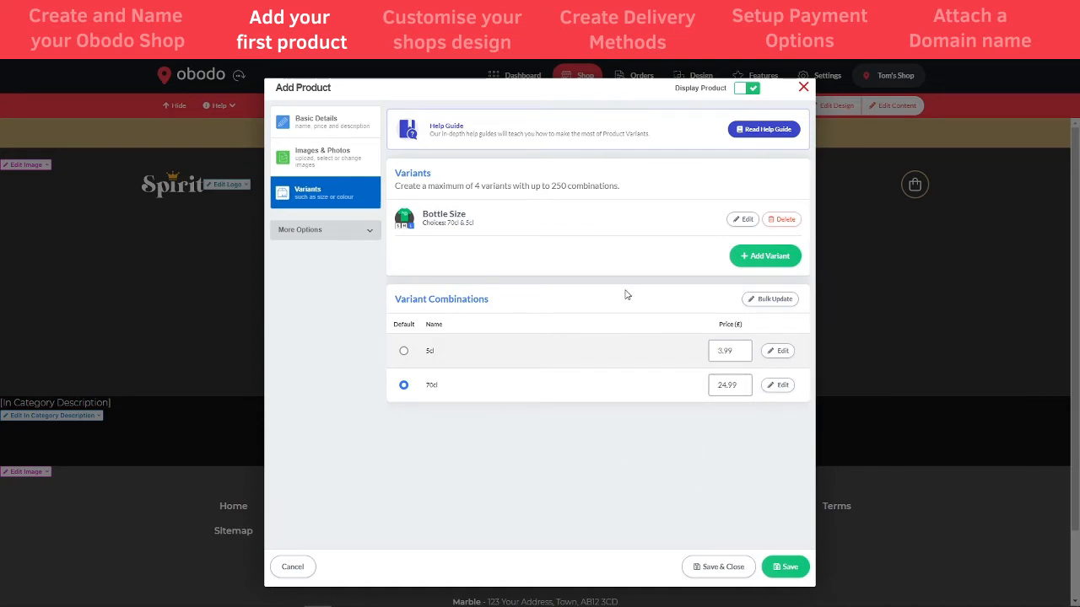
click(349, 231)
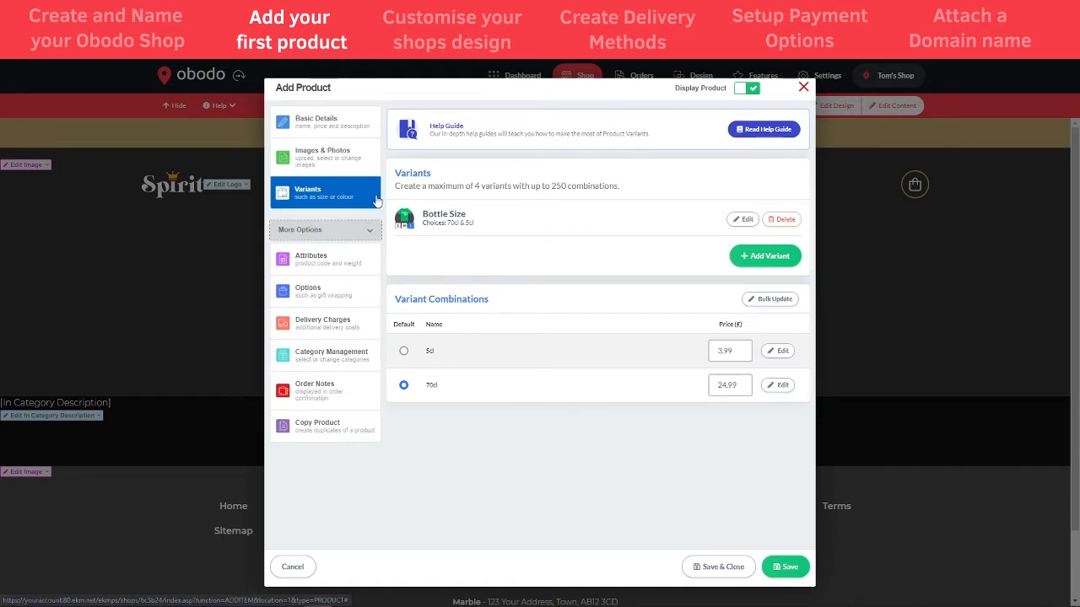
click(342, 233)
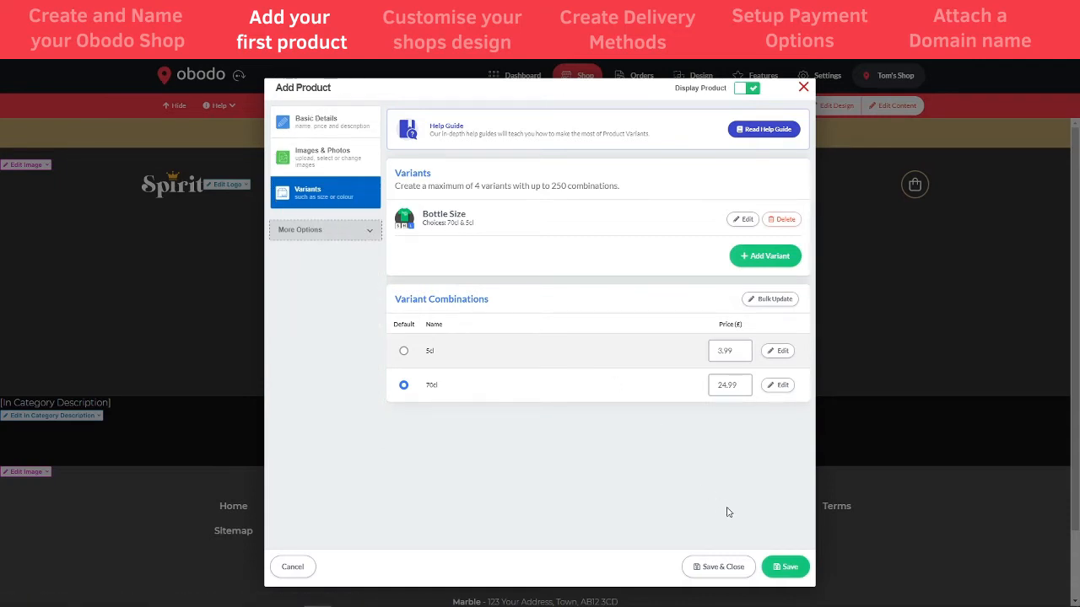
click(703, 572)
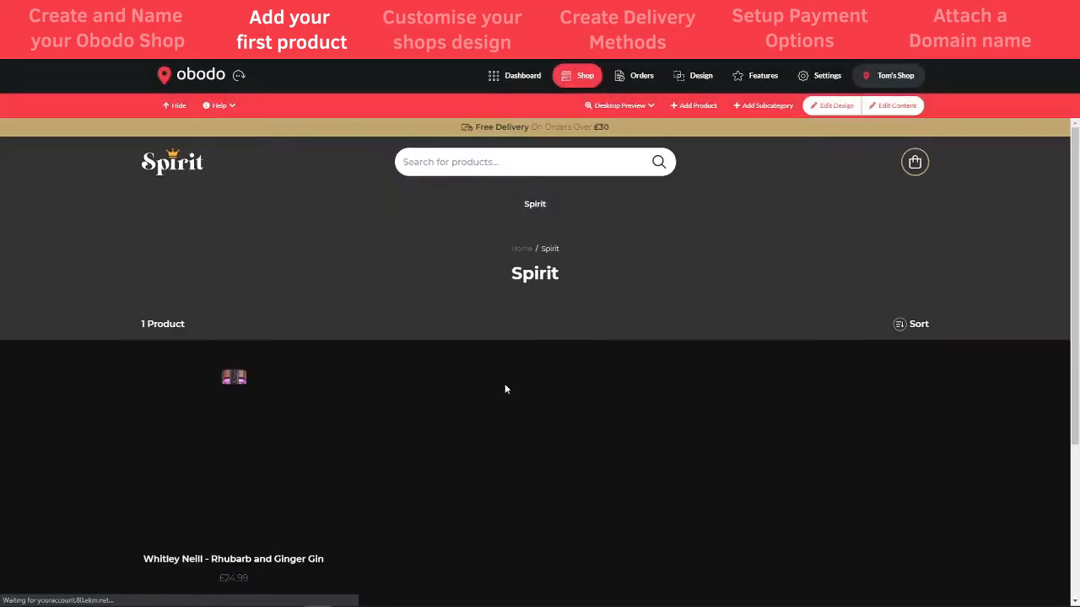
Scroll the shop preview and open the Whitley Neill Rhubarb and Ginger Gin product page
scroll(512, 398, down, 1)
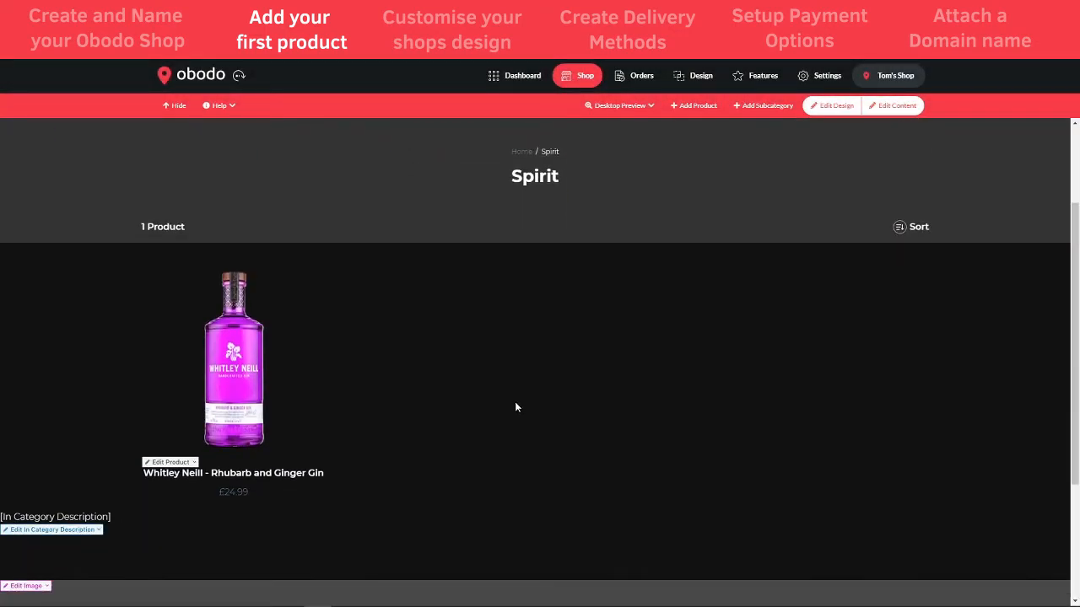
scroll(516, 408, down, 1)
scroll(470, 278, up, 3)
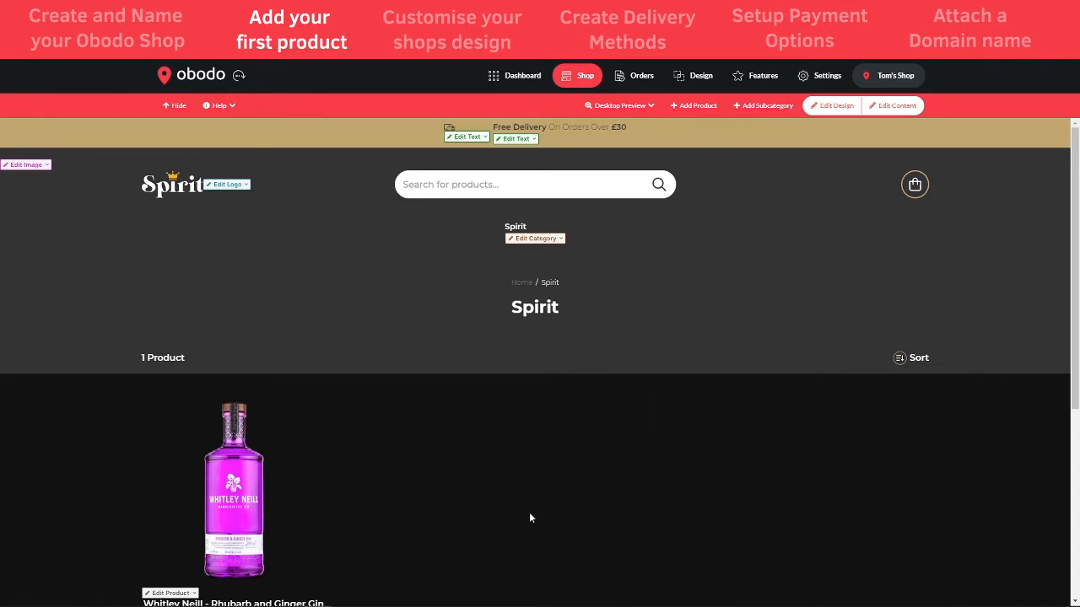
scroll(529, 512, down, 2)
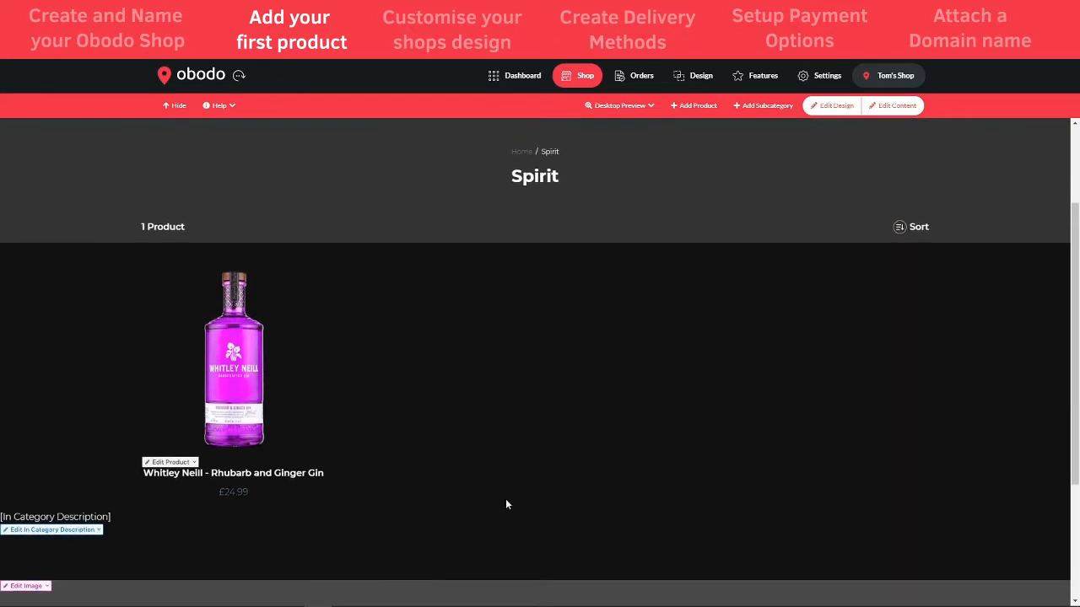
click(236, 364)
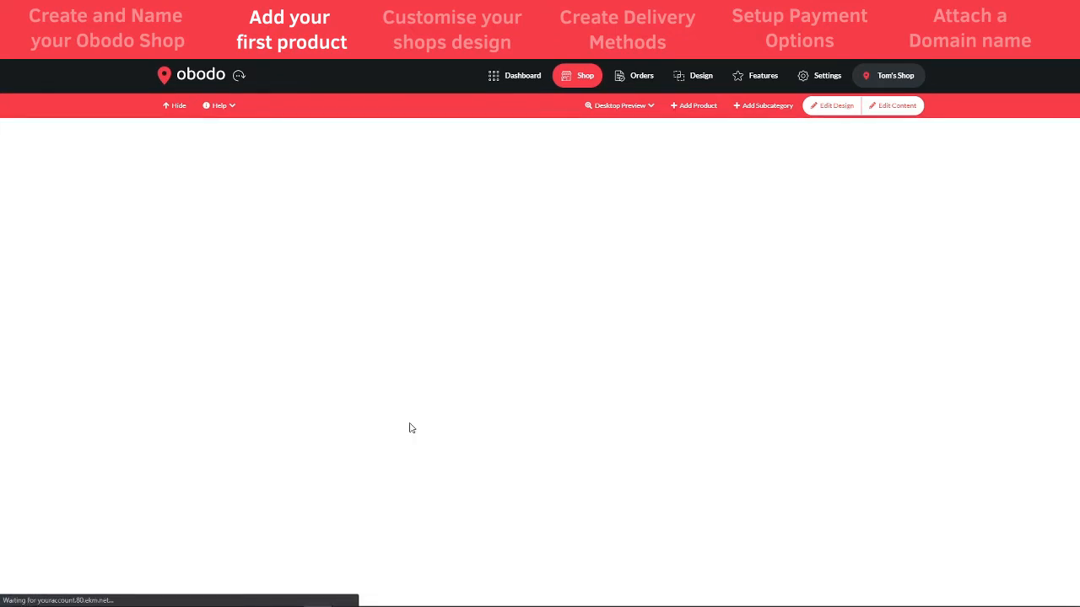
Compare the gin's bottle-size prices and settle on the 5cl size
scroll(713, 308, down, 2)
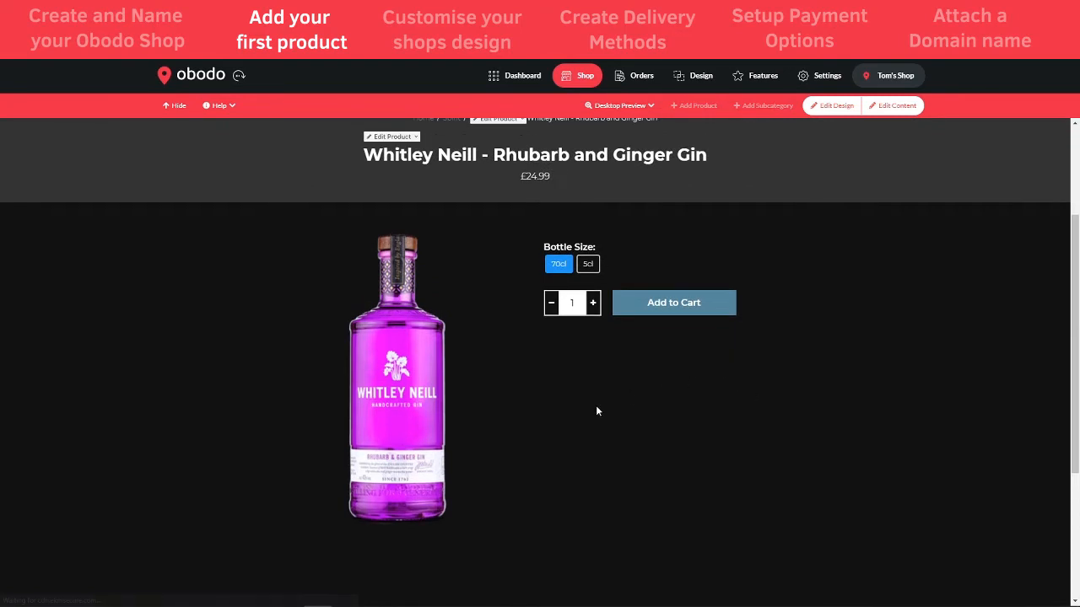
scroll(596, 405, down, 1)
scroll(596, 412, up, 2)
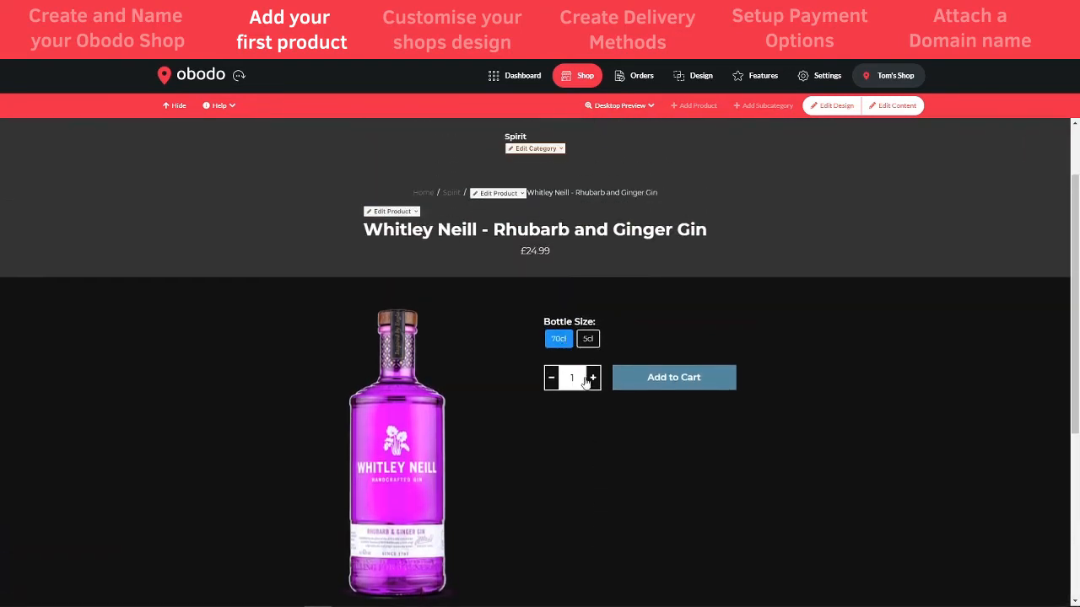
click(588, 339)
click(562, 343)
click(585, 344)
click(563, 346)
click(589, 344)
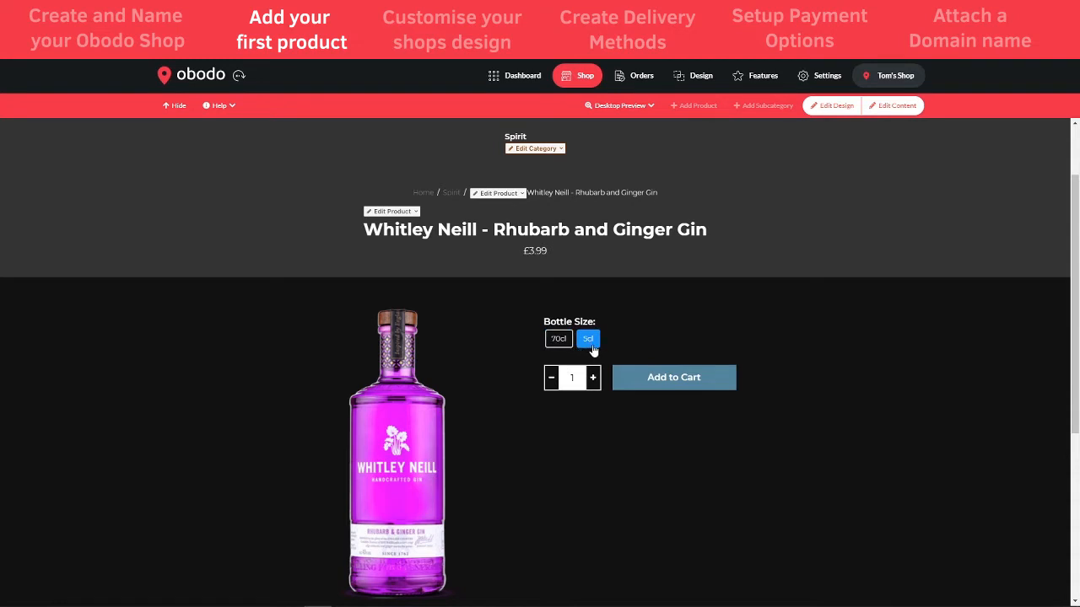
Add 10 of the 5cl gin to the cart and dismiss the cart summary
scroll(393, 433, down, 3)
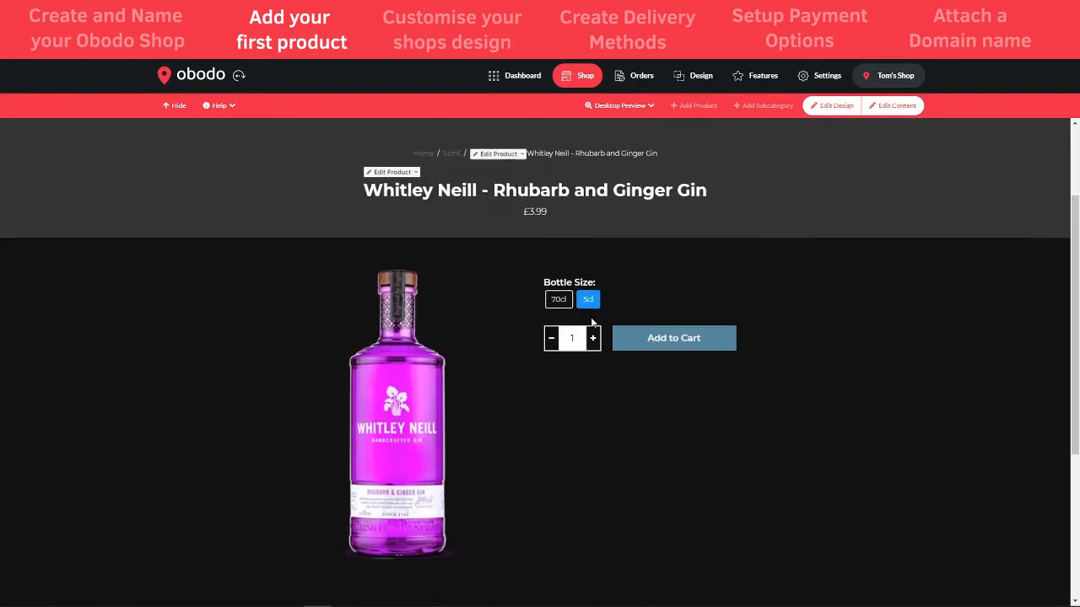
scroll(590, 318, up, 2)
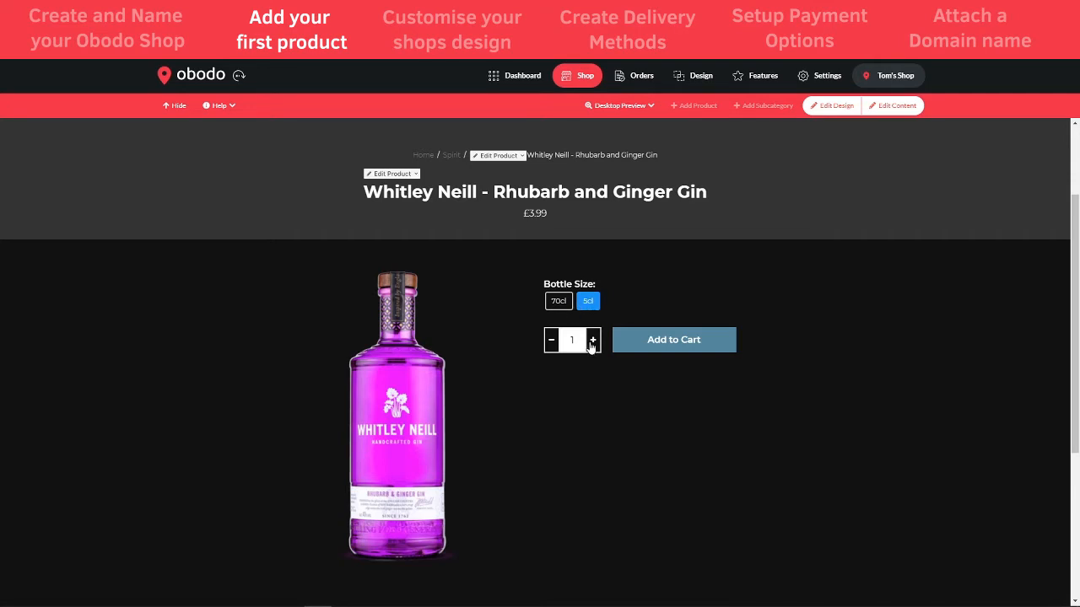
click(579, 340)
click(578, 341)
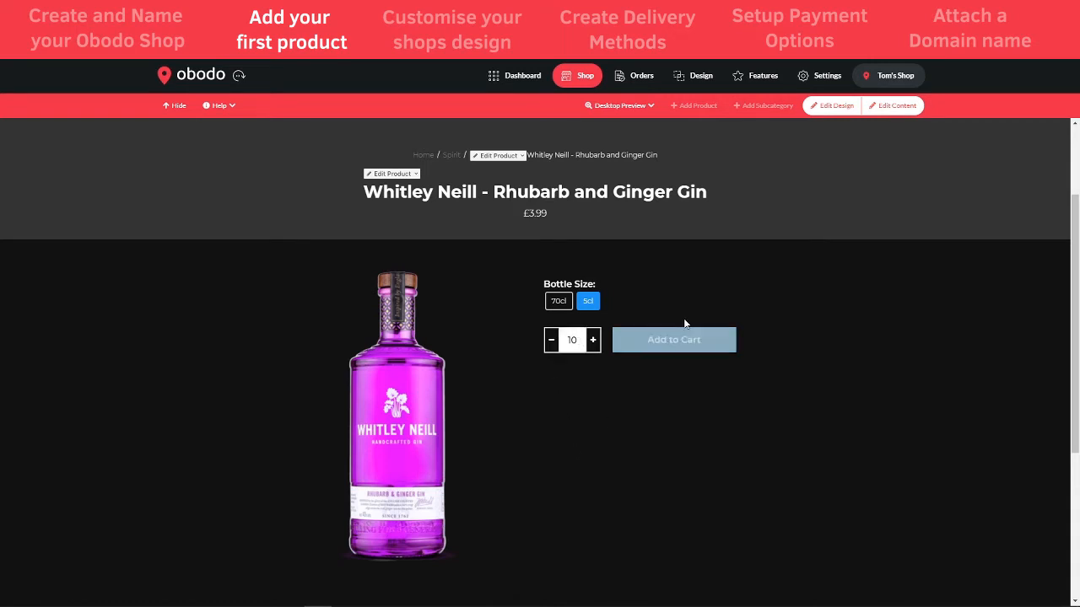
click(681, 341)
click(680, 342)
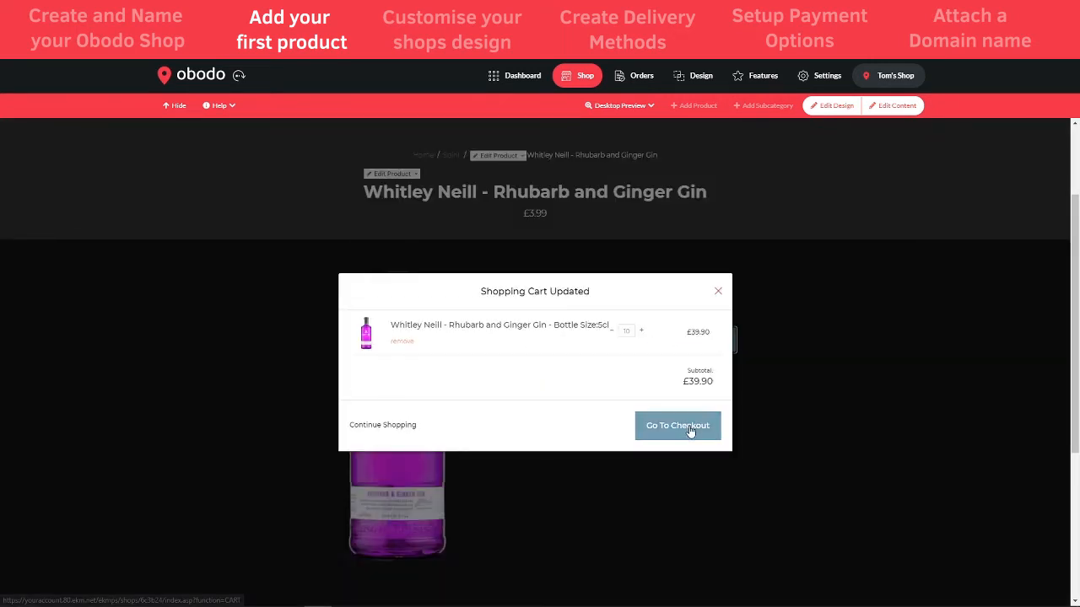
click(718, 290)
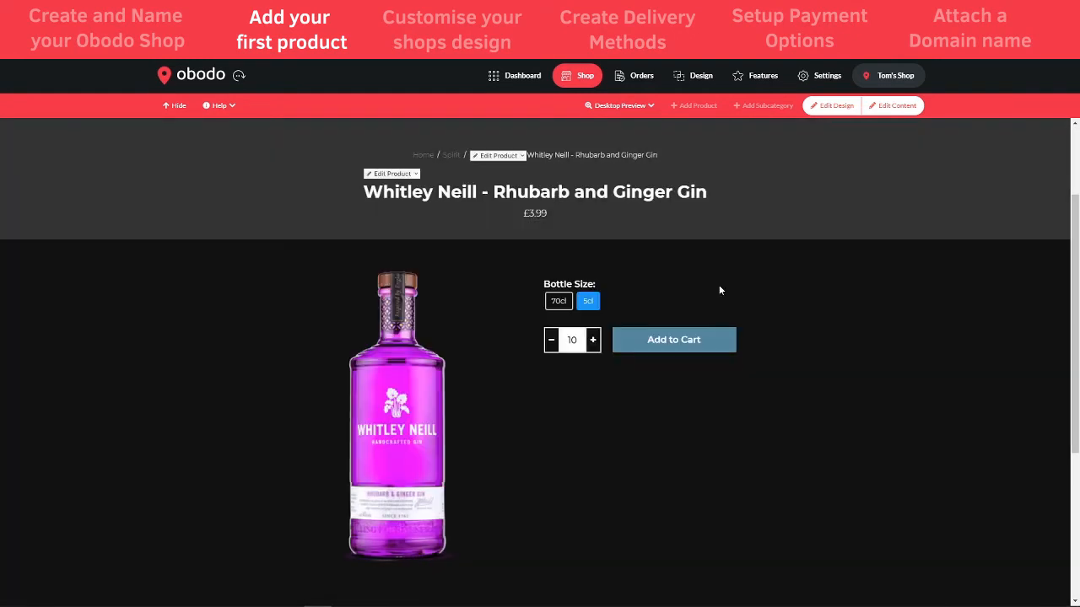
Review the £3.99 listing once more, then go back to the Dashboard
scroll(690, 403, down, 3)
scroll(590, 338, up, 2)
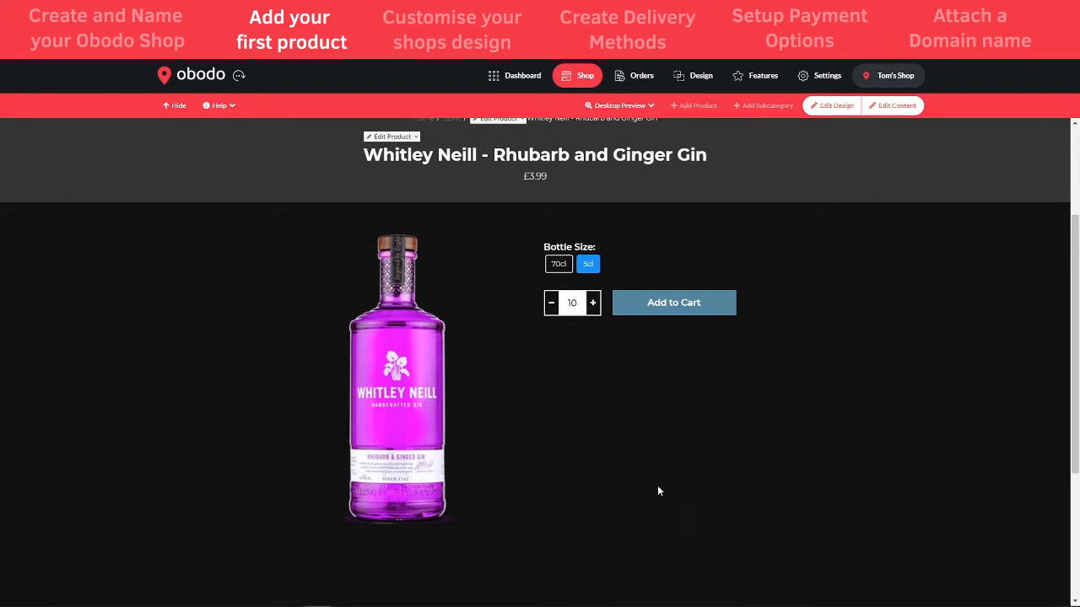
scroll(657, 485, up, 2)
click(513, 402)
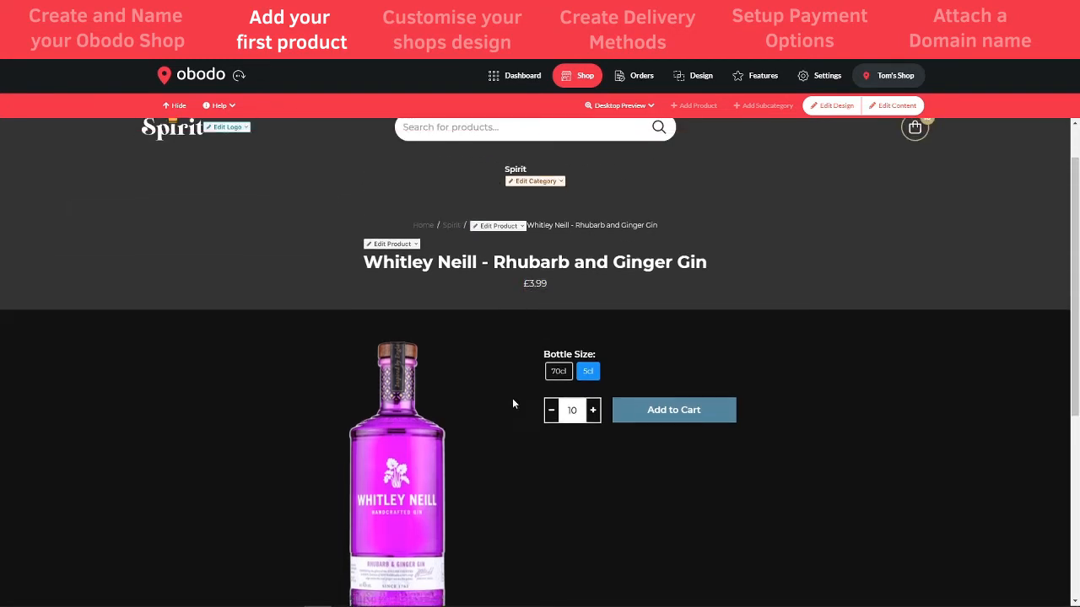
scroll(522, 408, down, 2)
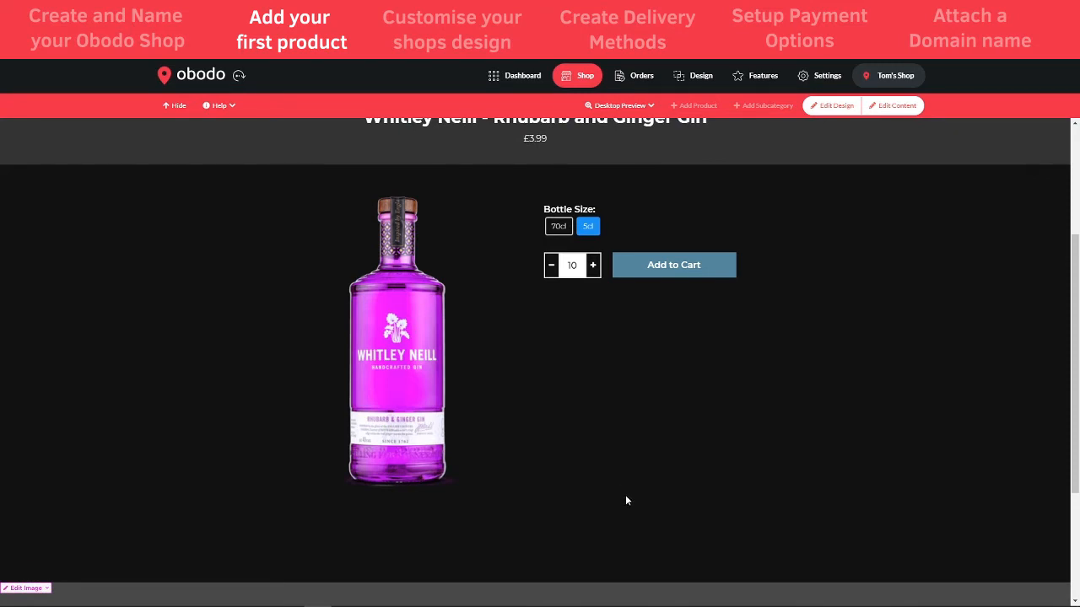
scroll(626, 500, up, 3)
click(520, 77)
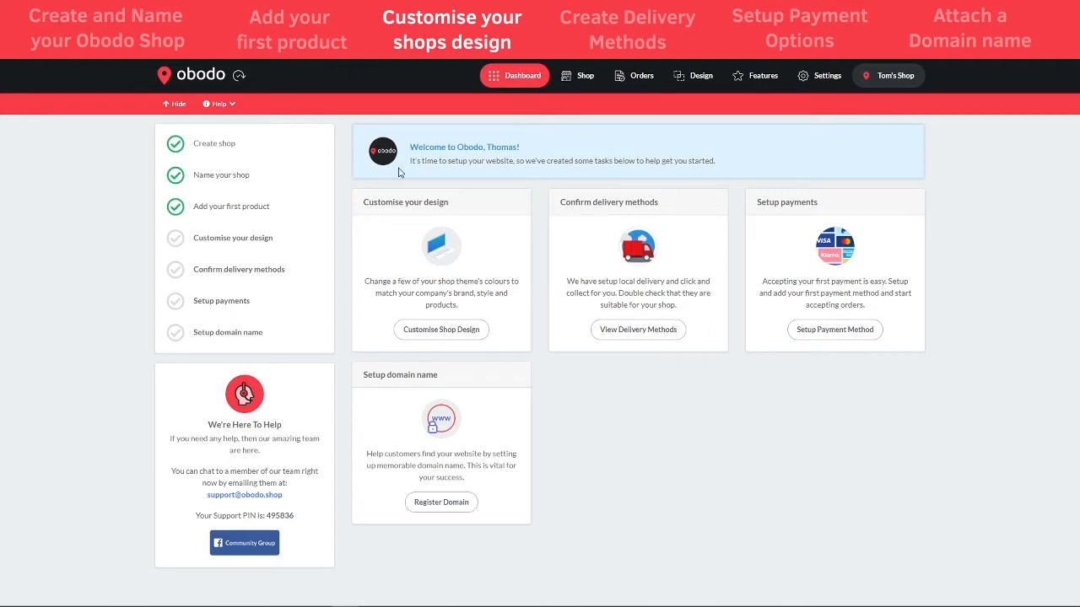
Open the Shop storefront, view it without overlays, then return to Edit Design mode
click(583, 80)
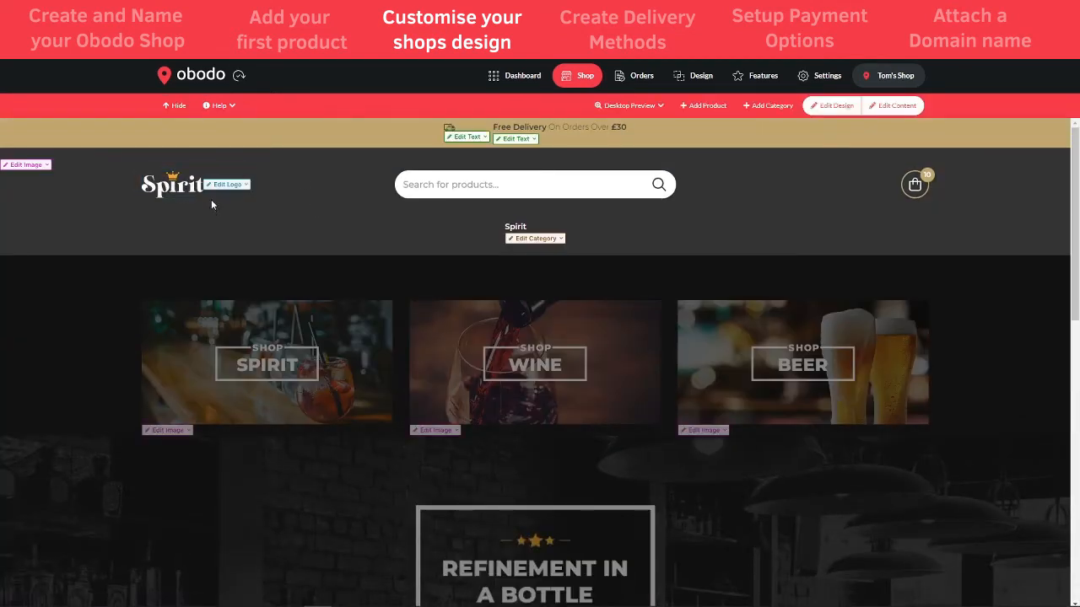
click(838, 107)
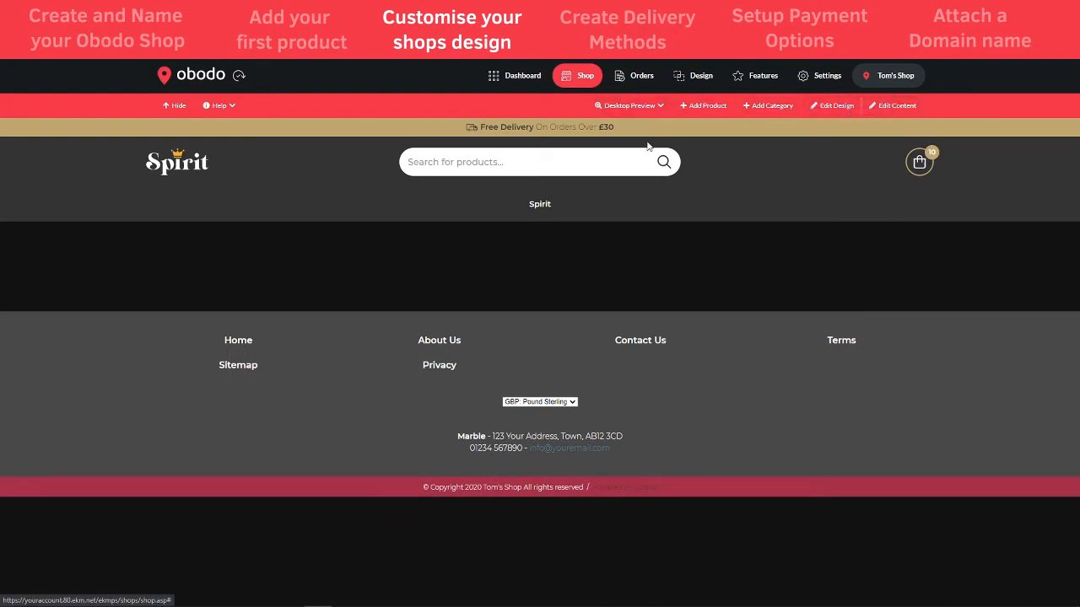
click(832, 110)
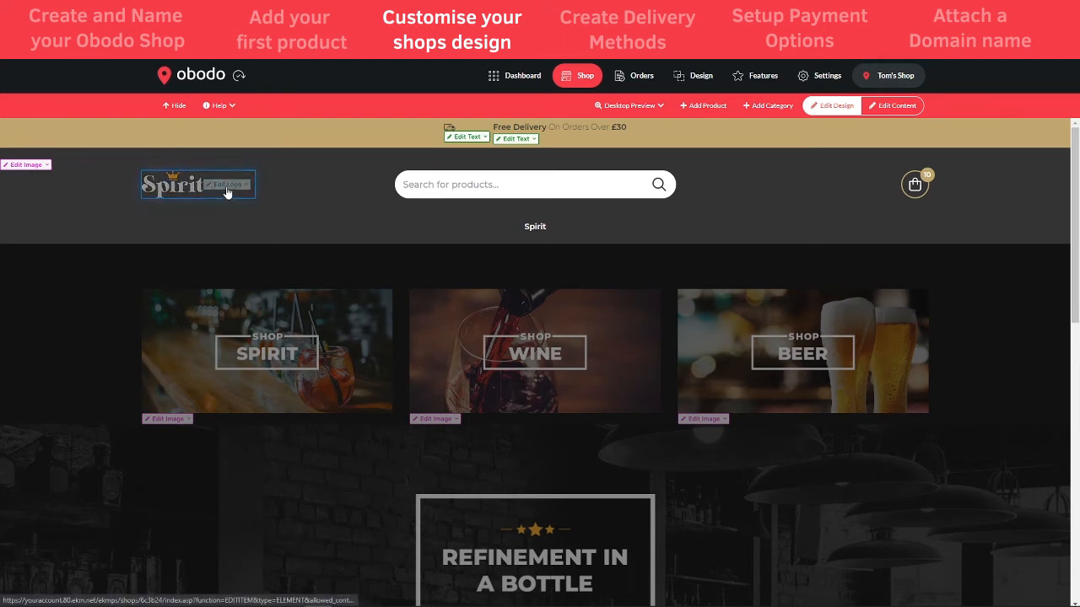
From the logo's Edit tag choose LOGO, then start a fresh design with Create New Logo
click(240, 185)
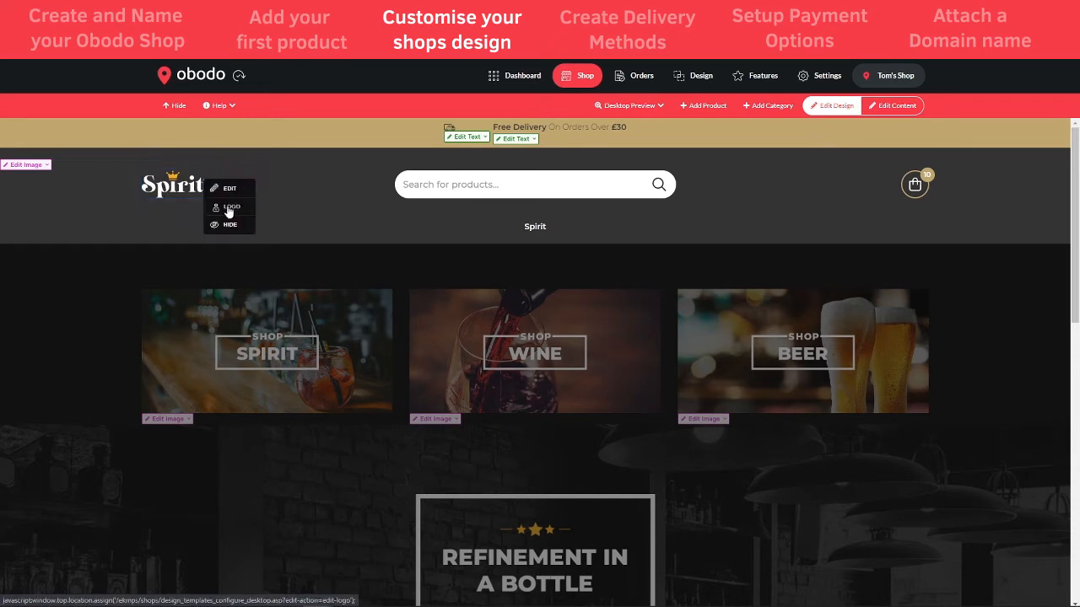
click(233, 208)
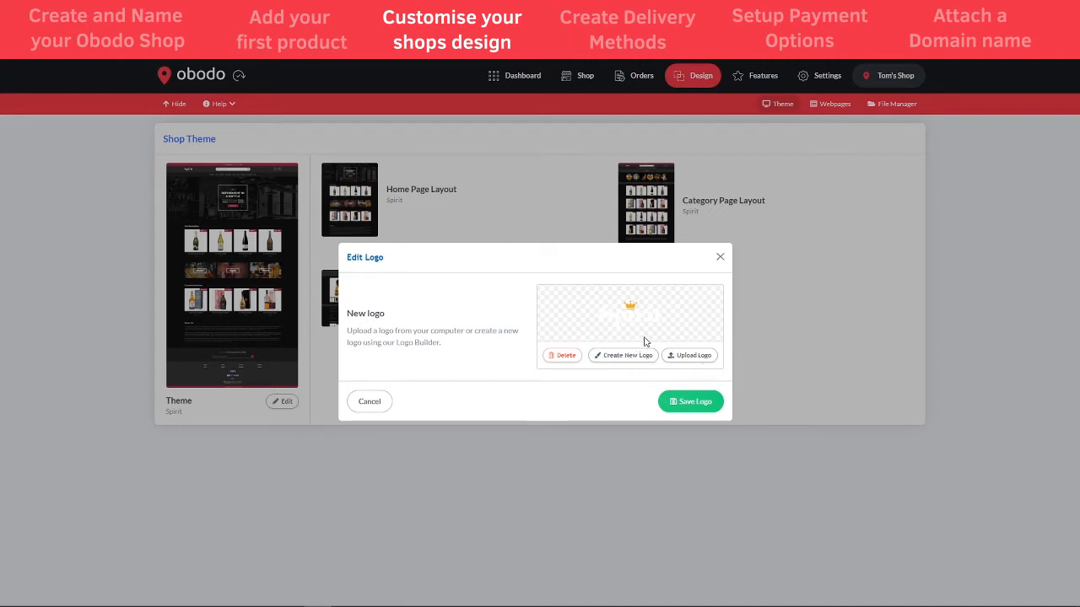
click(622, 357)
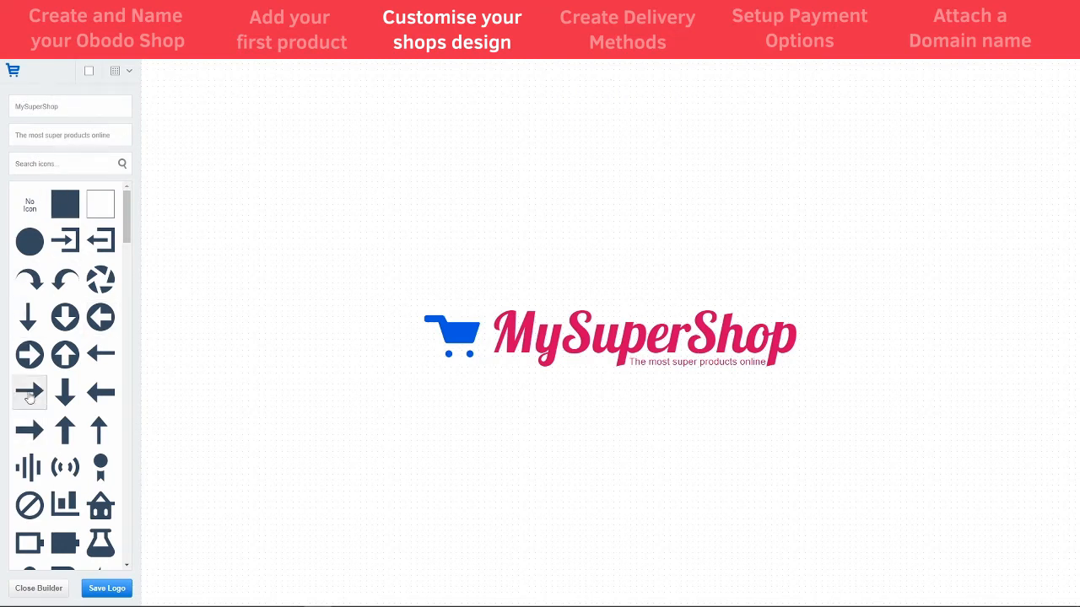
Give the logo a dark background and change the text to Tom's with slogan Spirit Store
click(91, 73)
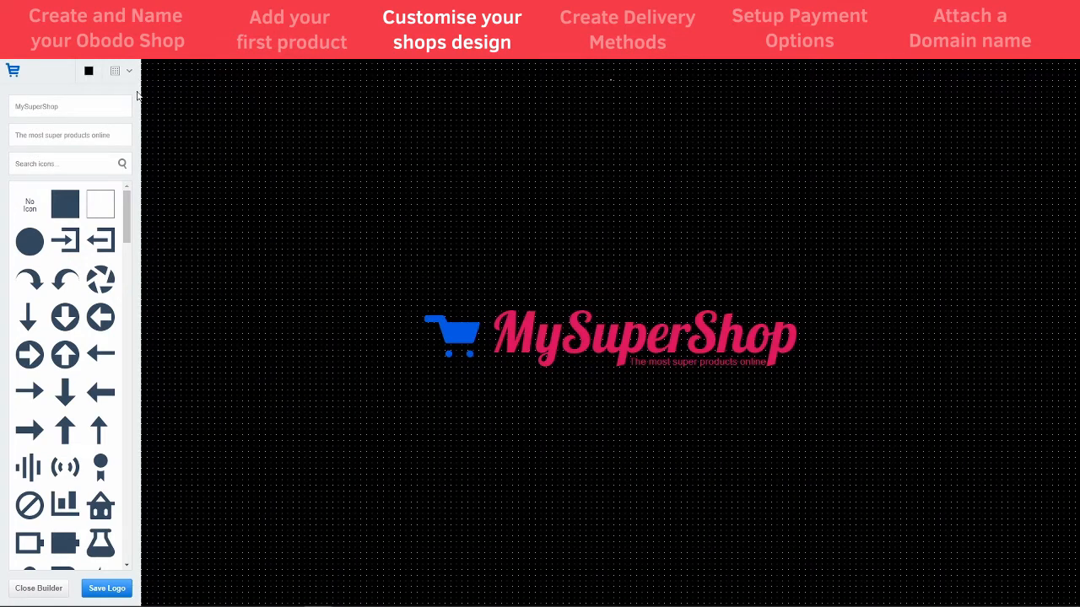
click(88, 75)
click(88, 75)
click(83, 110)
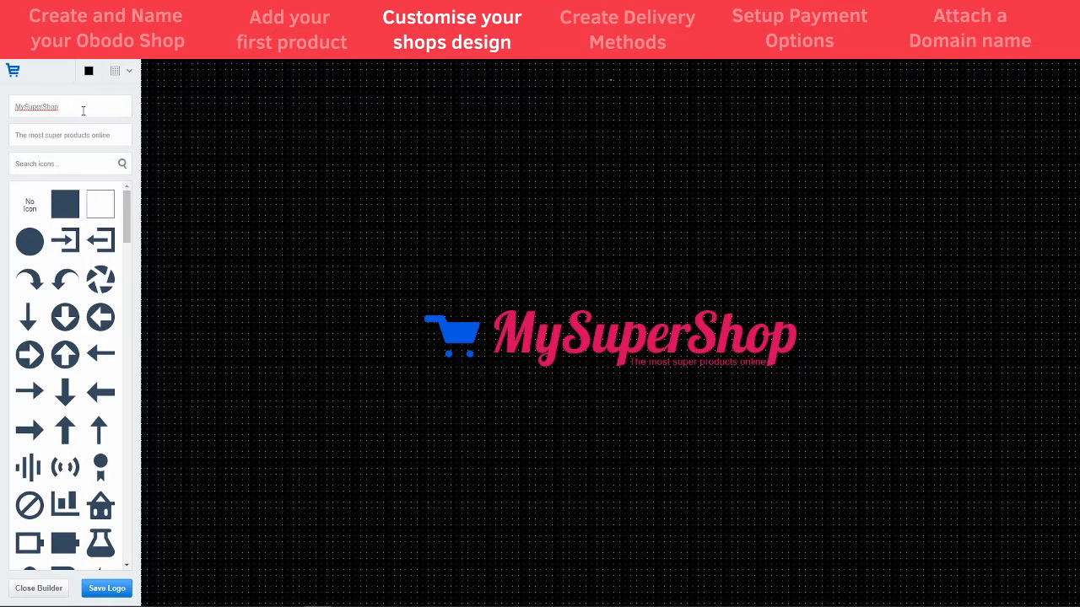
key(ctrl+a)
text(Tom)
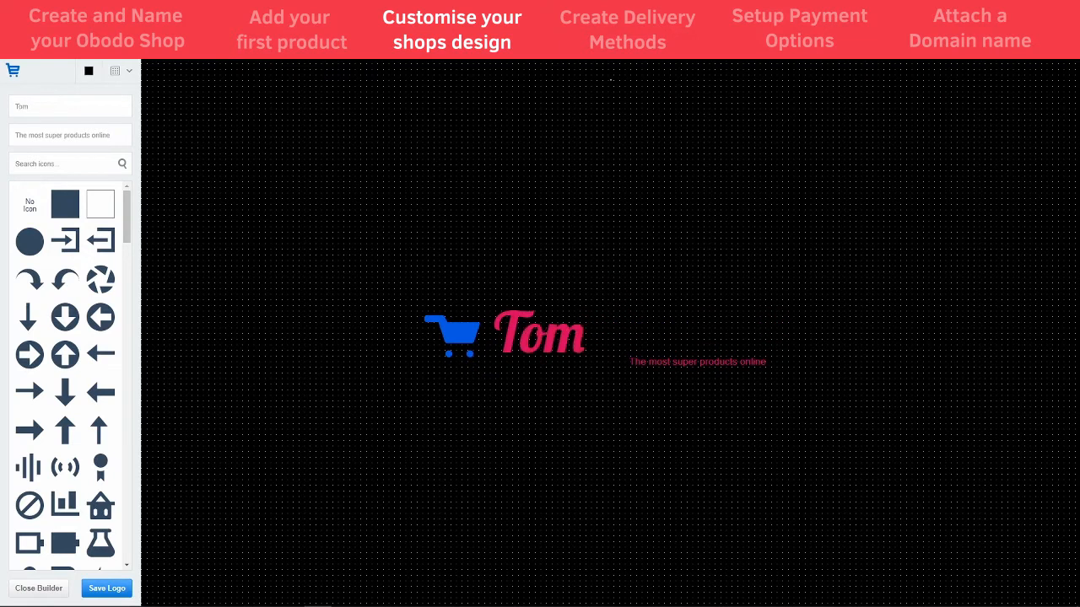
text(s)
text(')
triple_click(118, 135)
text(Spir)
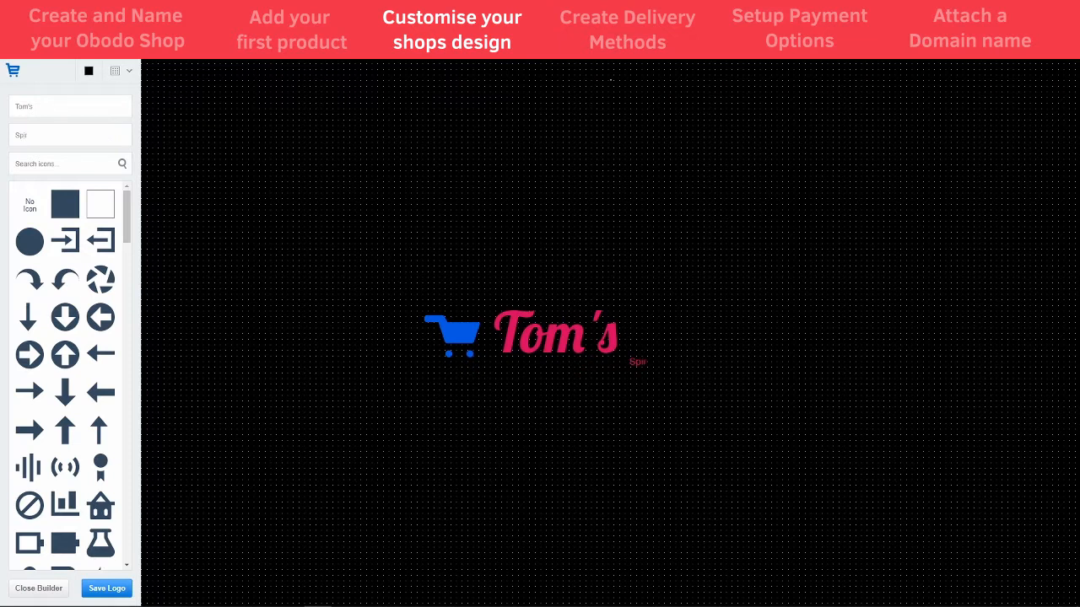
text(it Store)
Centre Tom's, move the icon beside it, and pick a thin glass bottle icon
drag(594, 334, 644, 339)
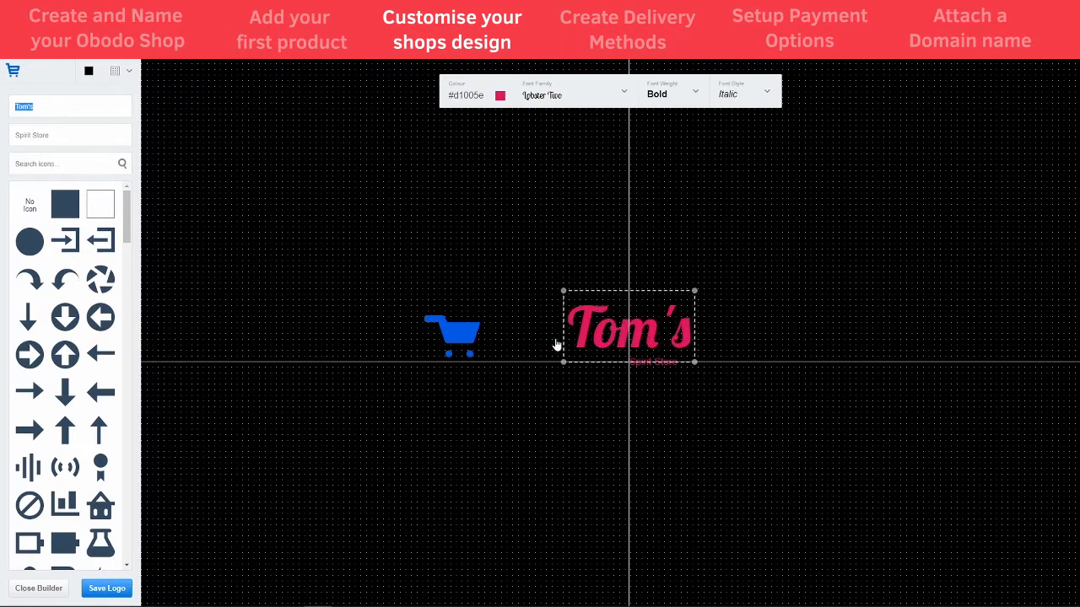
drag(469, 346, 530, 341)
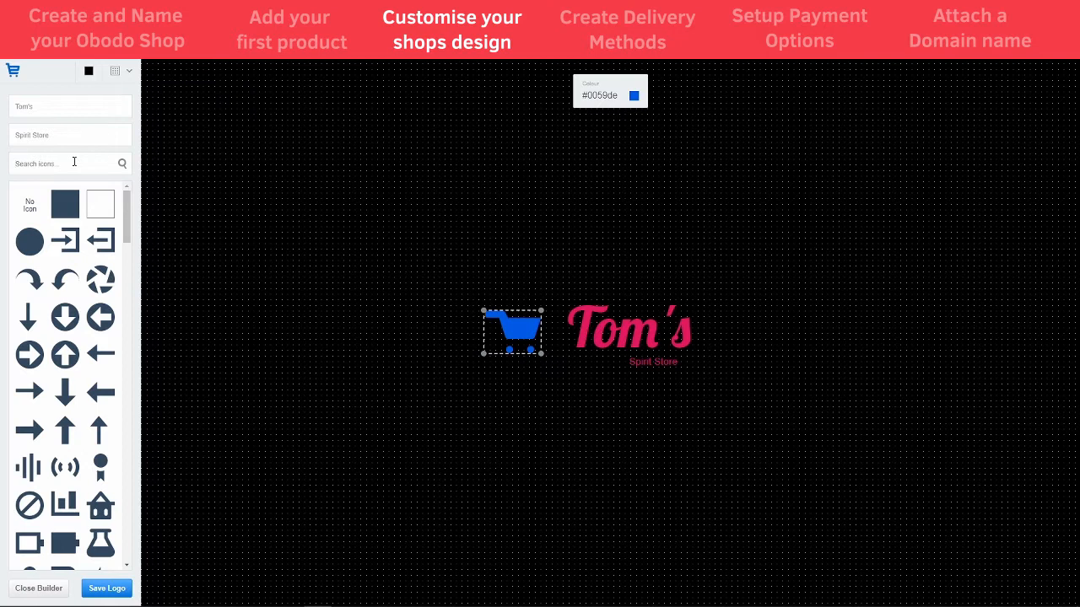
text(glass bottle)
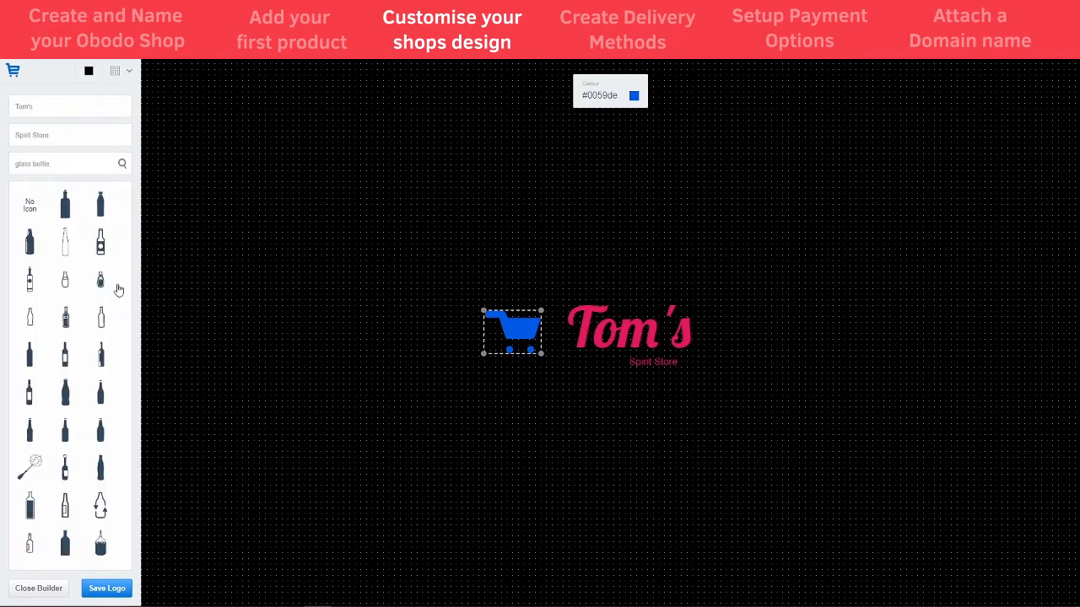
click(100, 317)
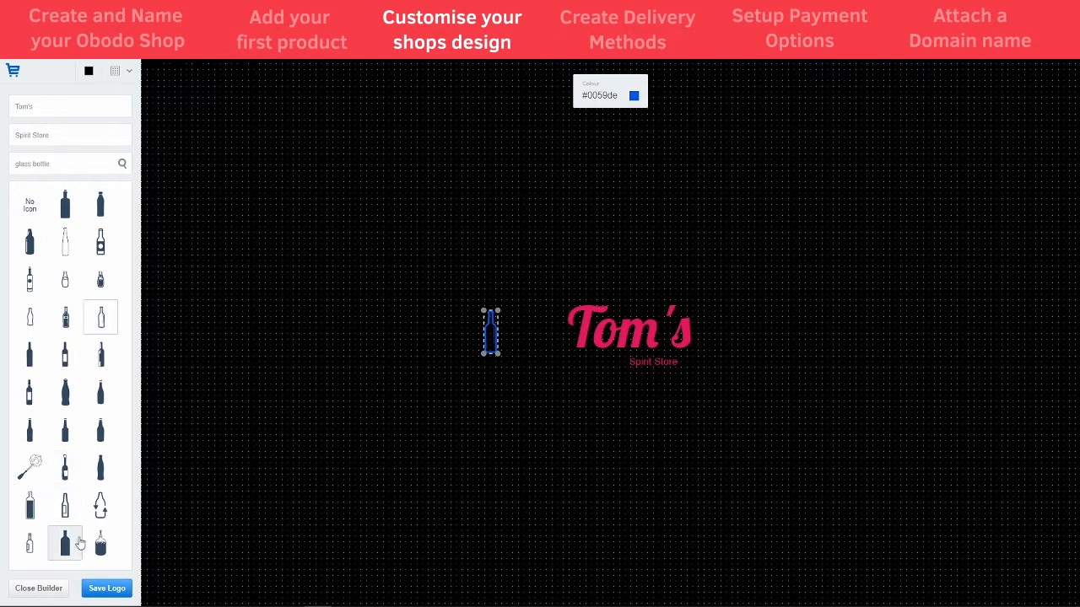
Swap to a different bottle icon, enlarge it, and recolour it white
click(39, 549)
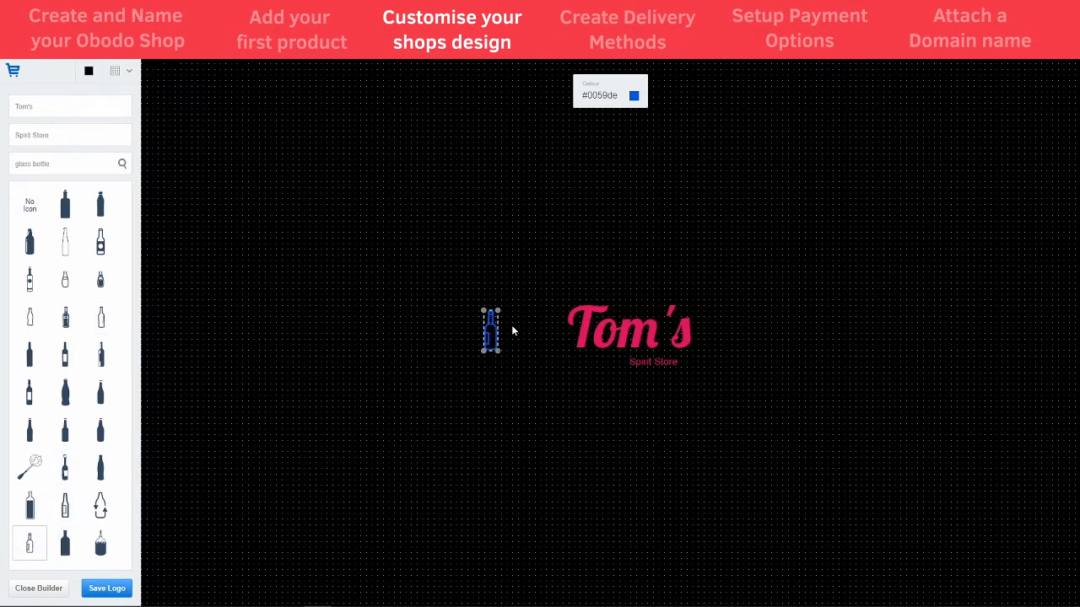
click(637, 329)
click(662, 364)
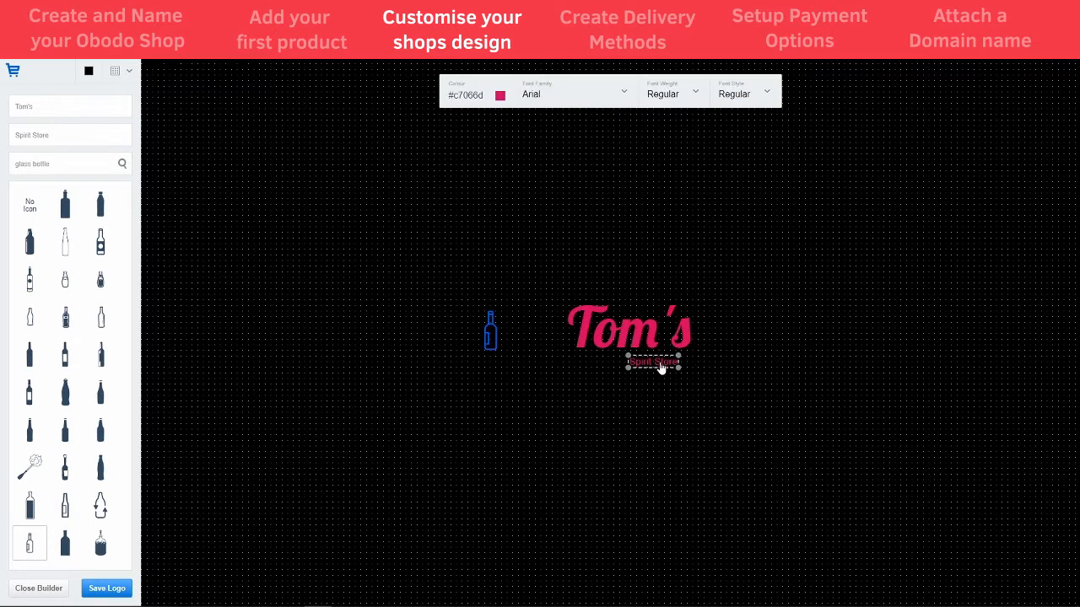
click(491, 332)
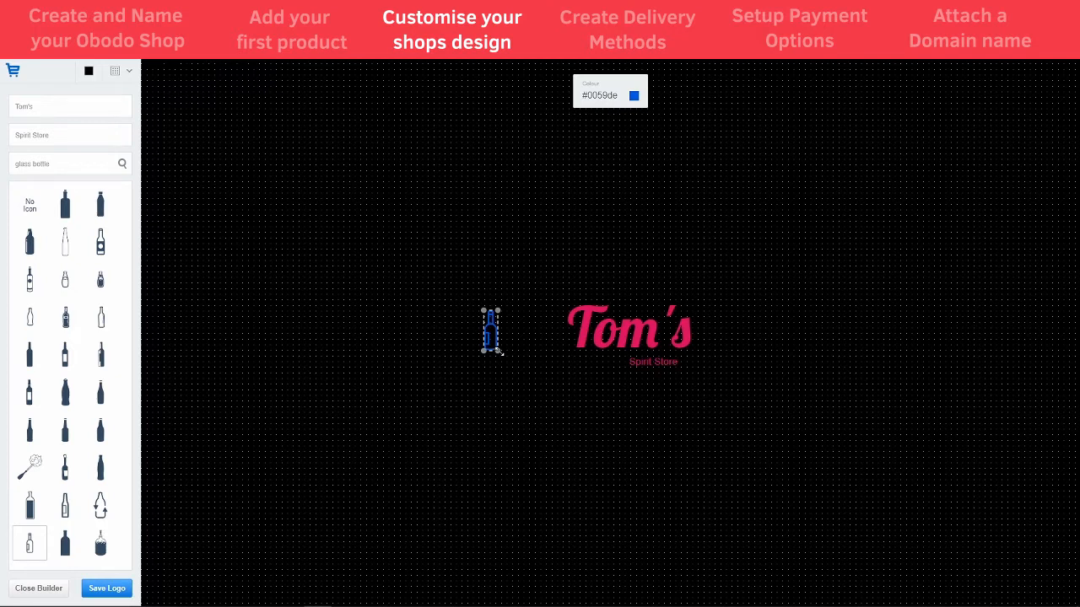
drag(500, 352, 669, 516)
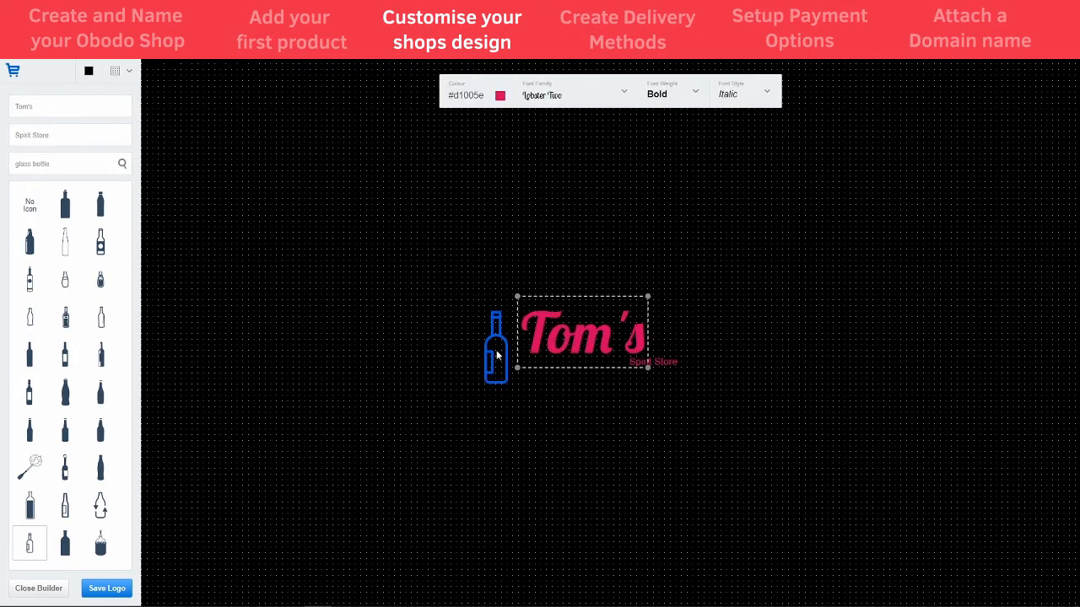
click(497, 355)
click(633, 95)
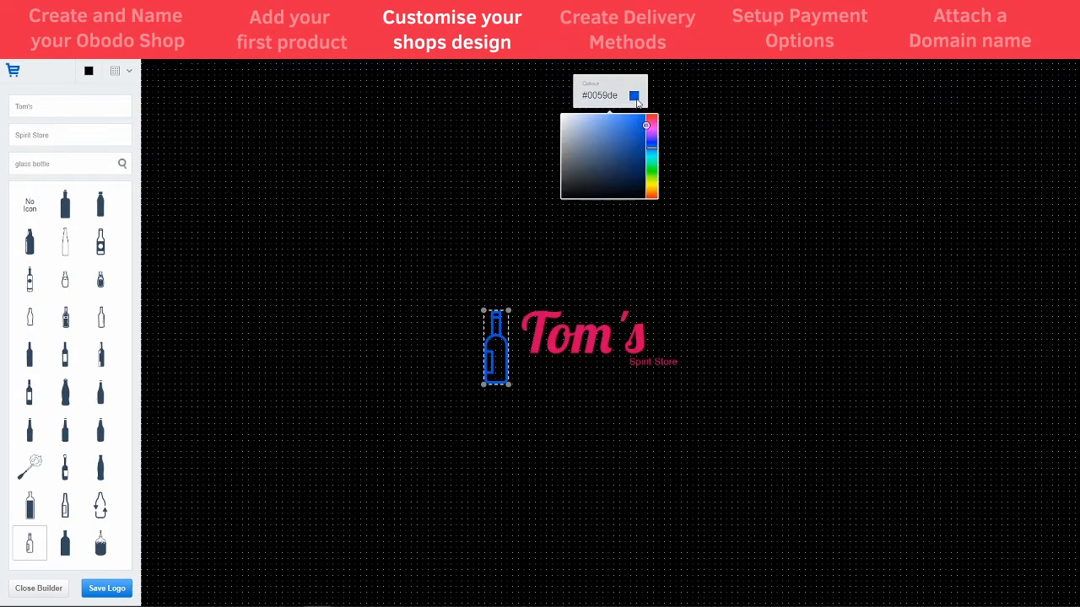
drag(625, 167, 549, 117)
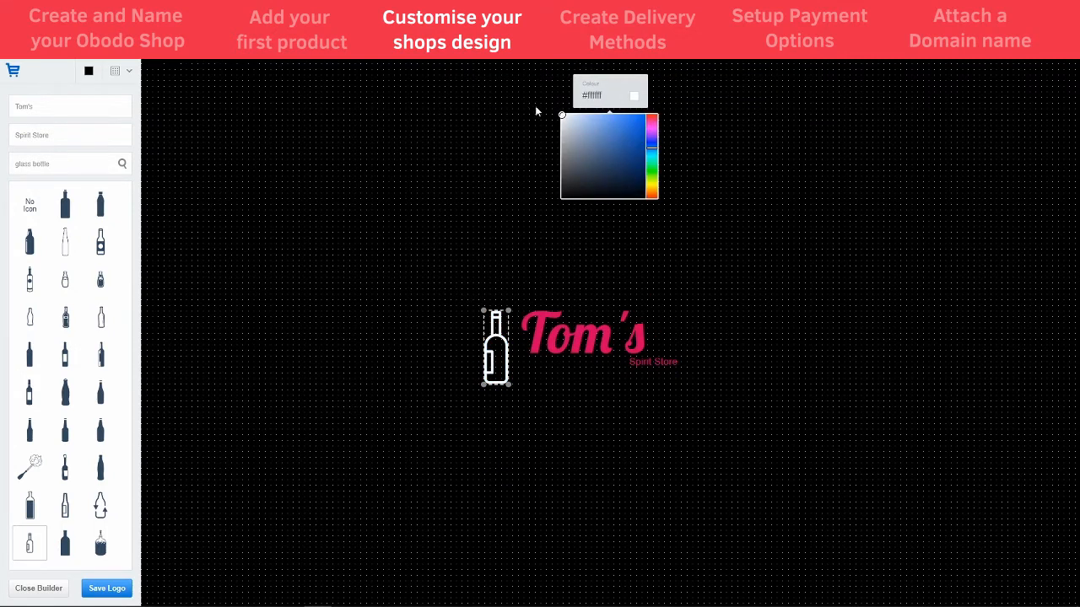
double_click(602, 96)
click(609, 147)
Place a white Spirit Store slogan directly under Tom's, aligned beside the bottle
click(566, 338)
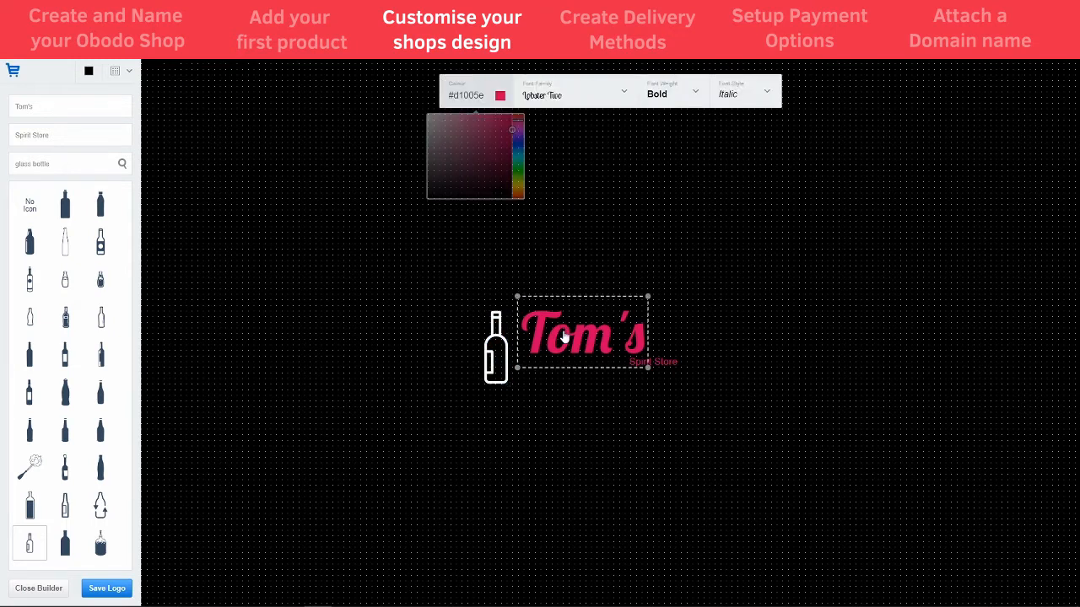
drag(575, 343, 571, 342)
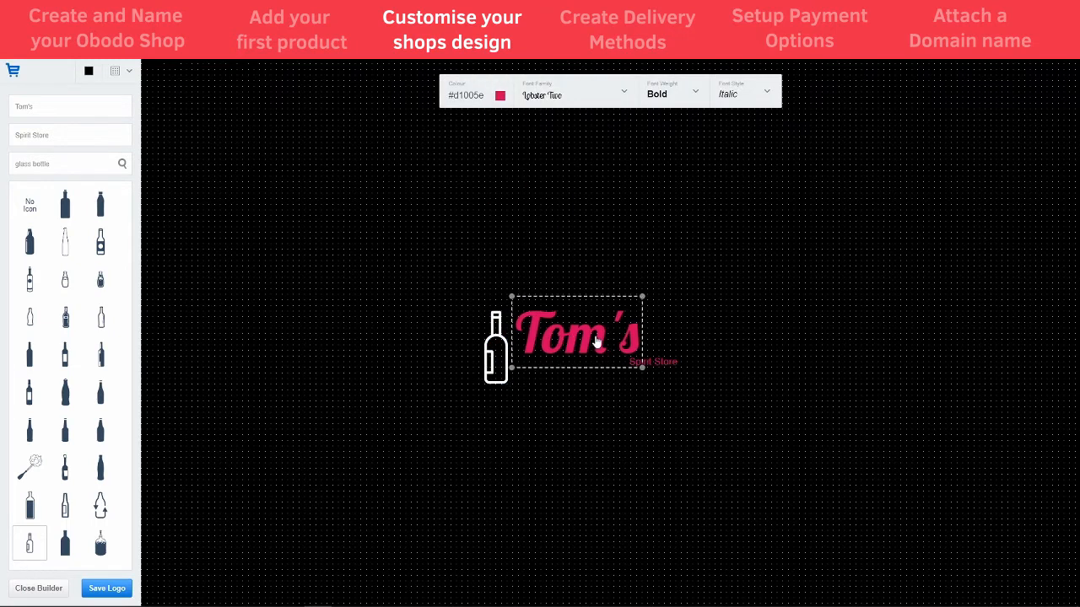
click(501, 97)
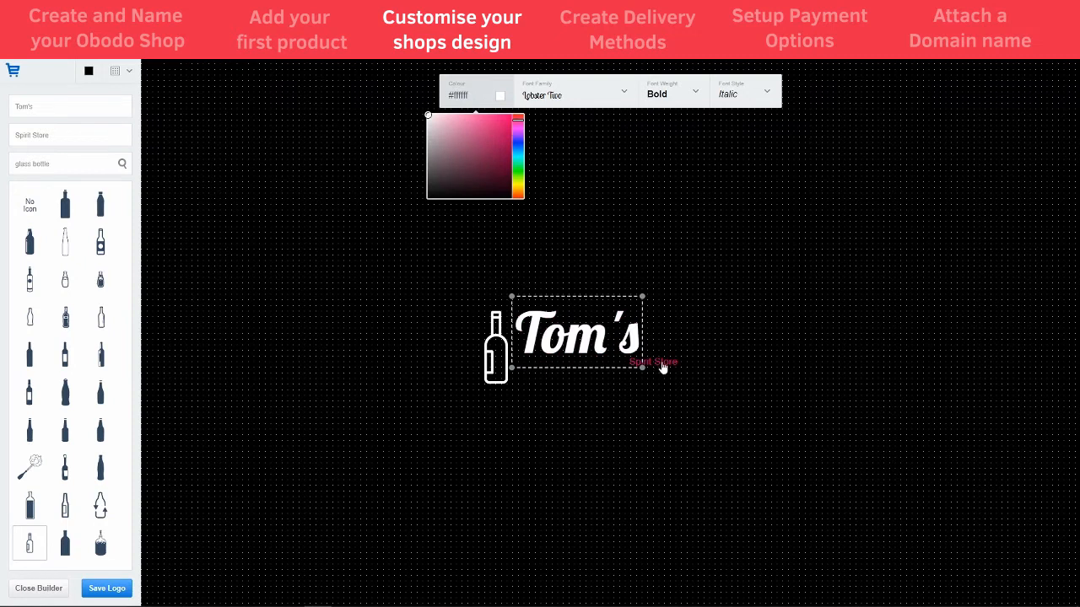
drag(660, 365, 612, 385)
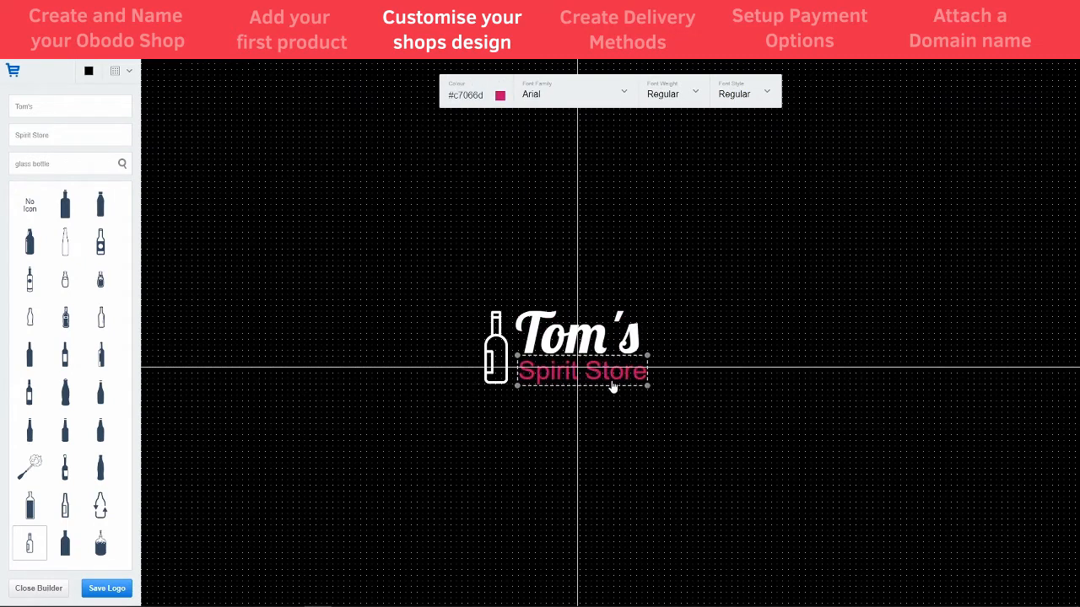
click(500, 95)
drag(431, 119, 404, 107)
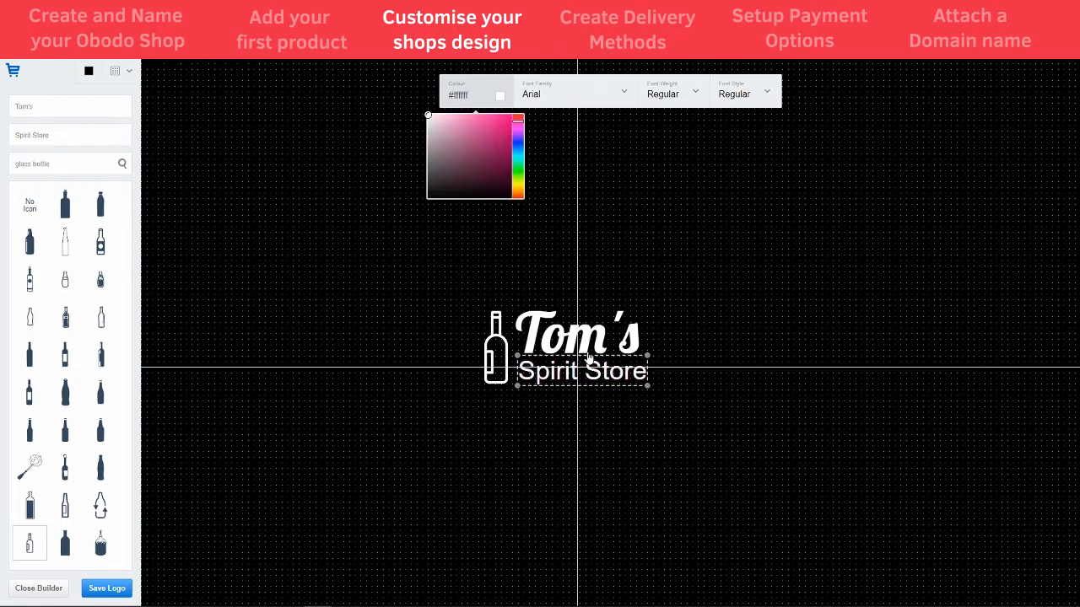
drag(593, 348, 591, 344)
click(699, 341)
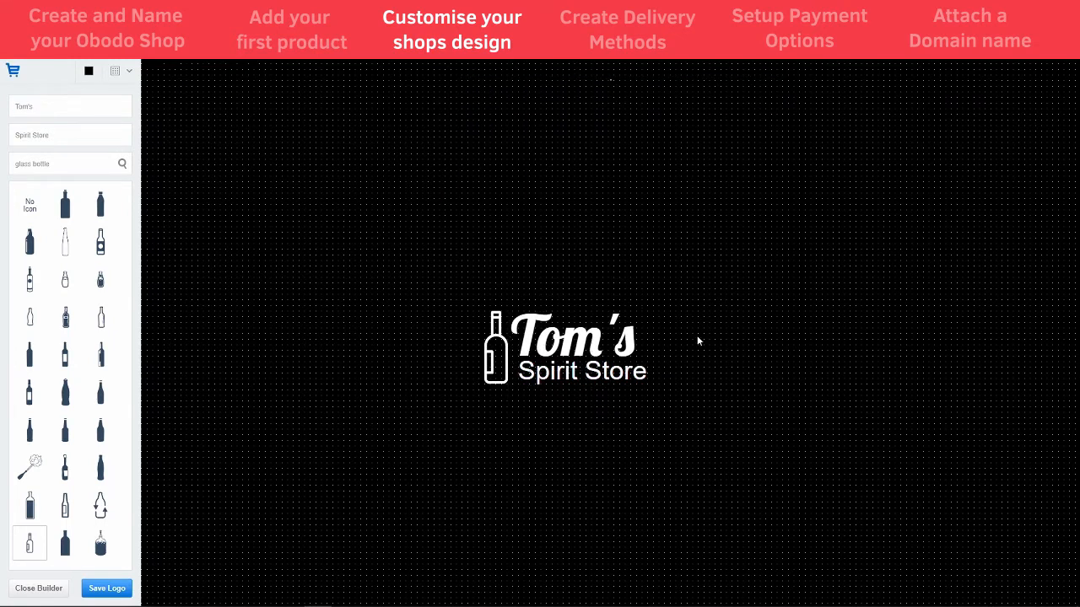
Check the font family, weight and style settings for Tom's
click(572, 376)
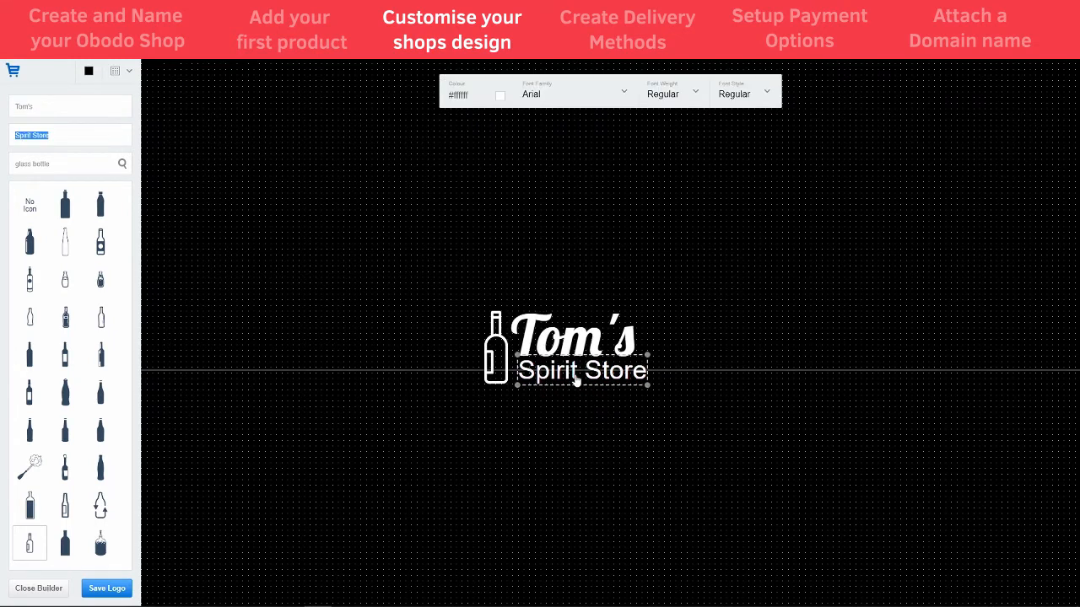
click(578, 406)
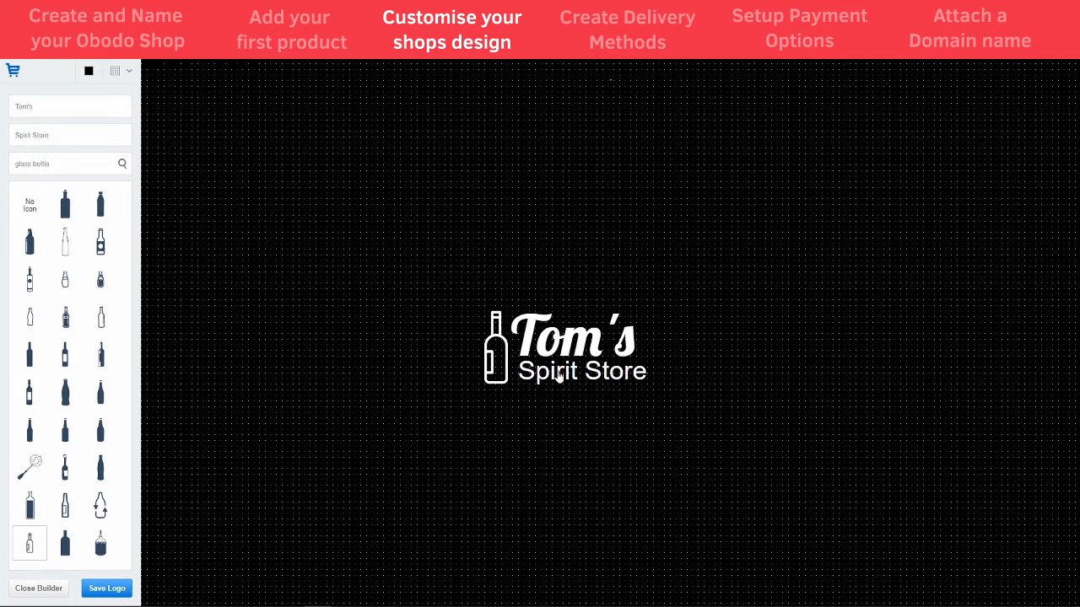
click(563, 337)
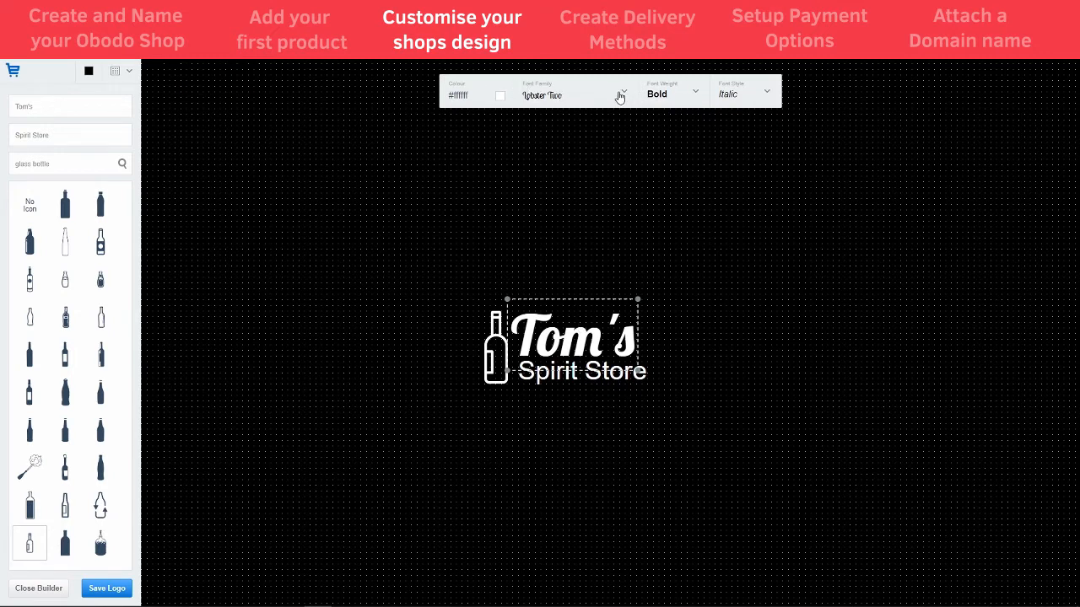
click(690, 100)
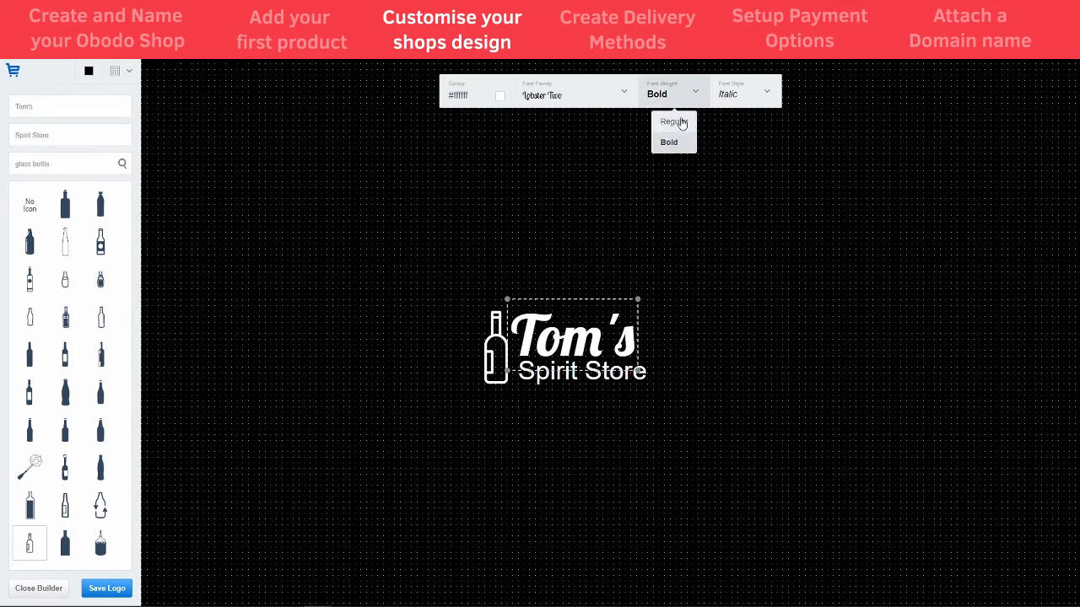
click(744, 90)
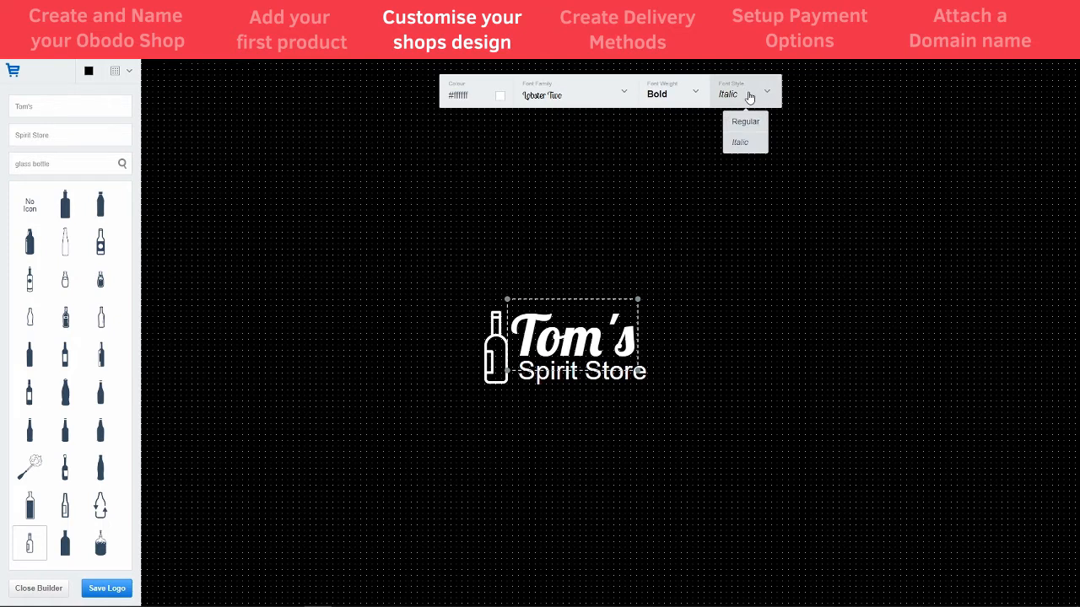
click(574, 93)
click(578, 100)
click(578, 99)
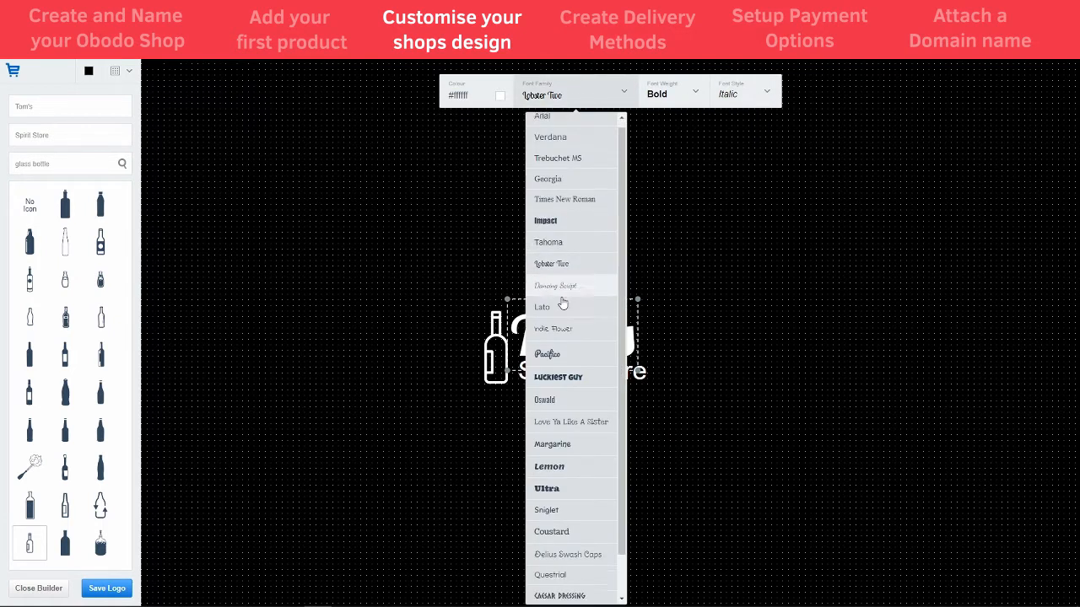
scroll(591, 363, down, 3)
click(513, 267)
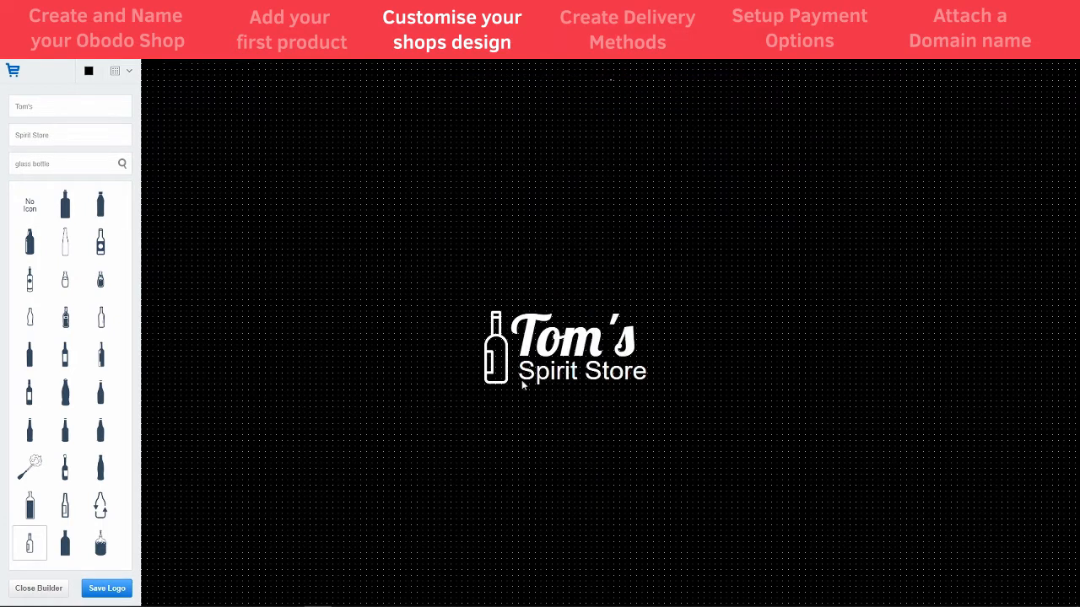
Nudge Spirit Store slightly left and down, and Tom's slightly down
click(564, 378)
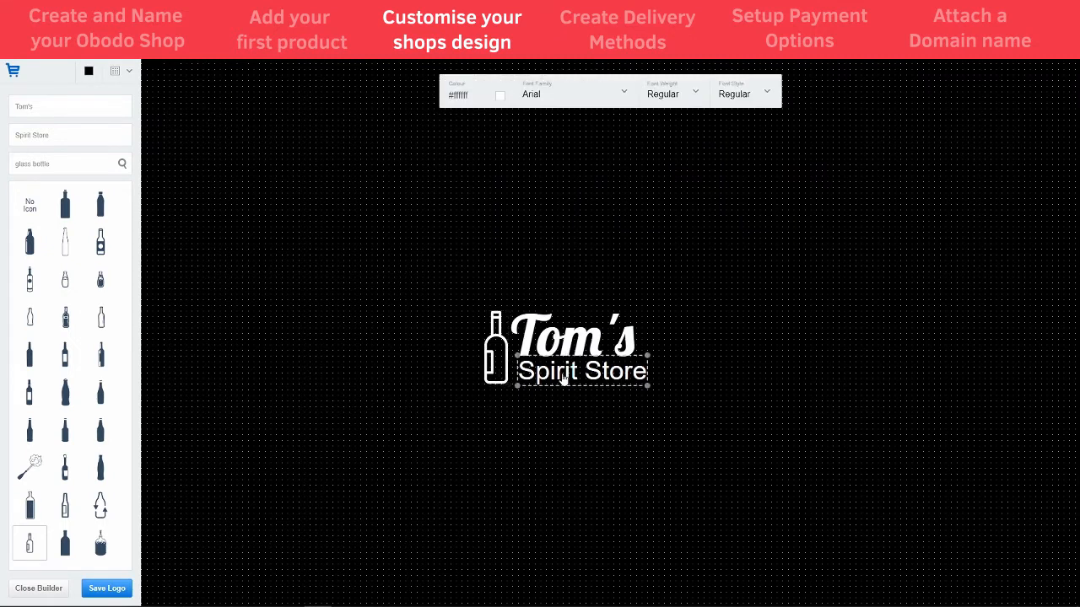
drag(563, 378, 557, 384)
click(568, 355)
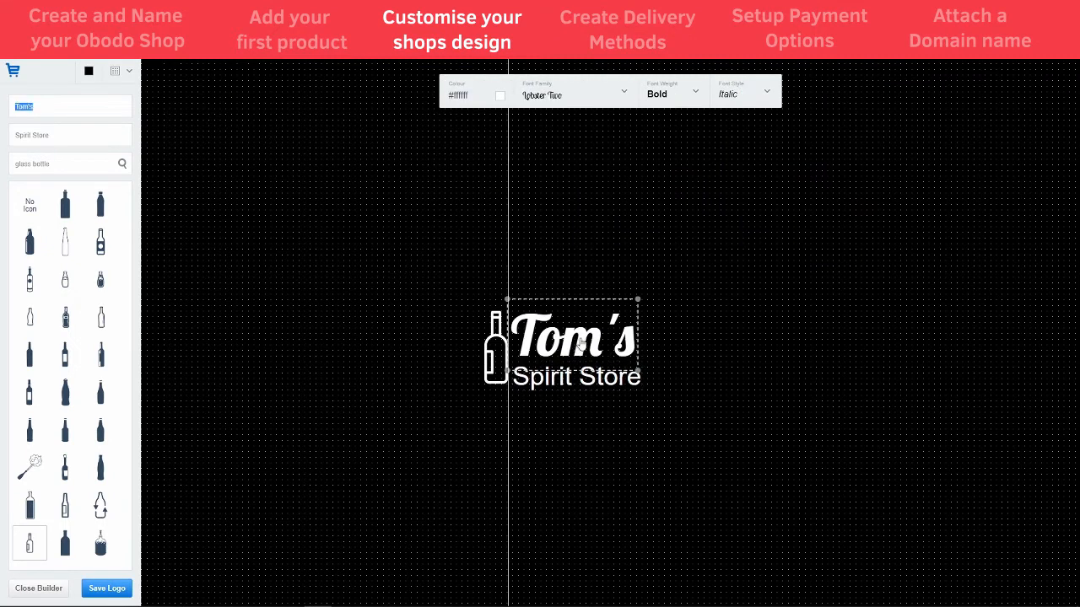
drag(581, 341, 579, 349)
click(573, 445)
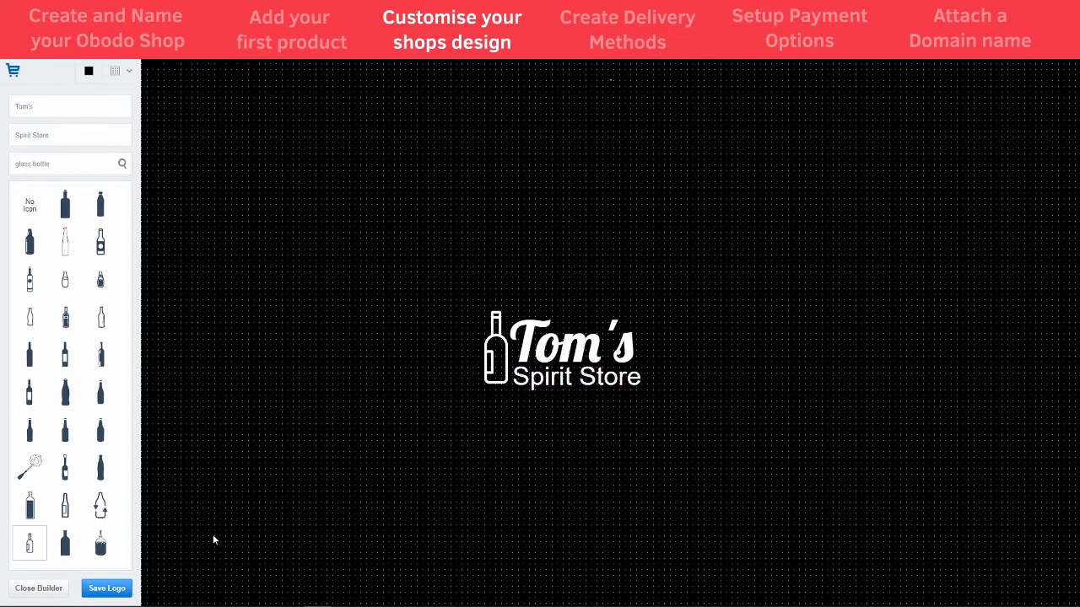
Save the Tom's Spirit Store logo, apply it to the shop, and confirm with Update
click(107, 589)
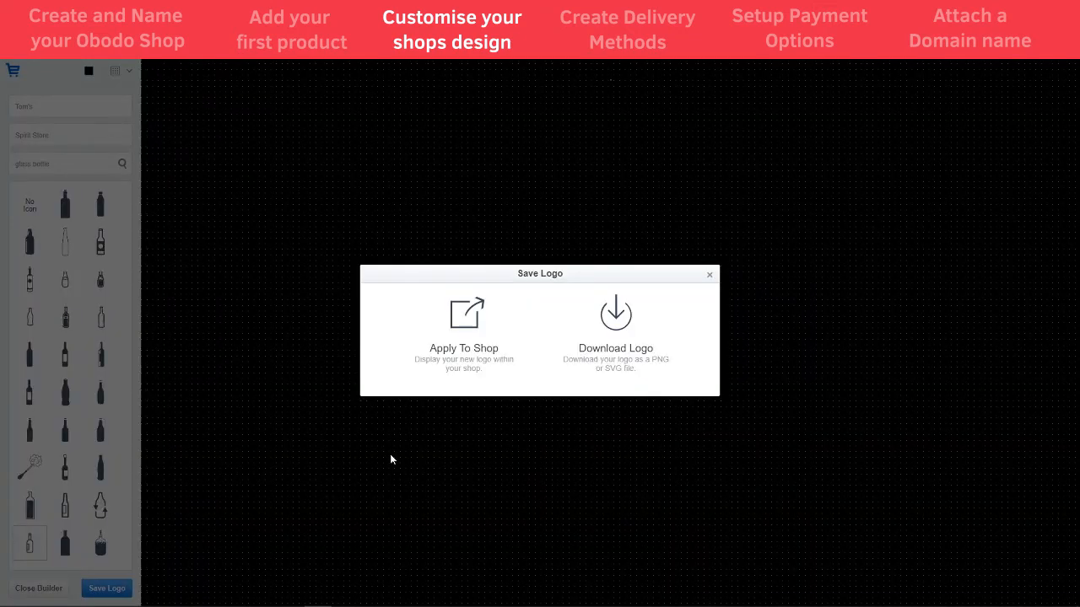
click(464, 319)
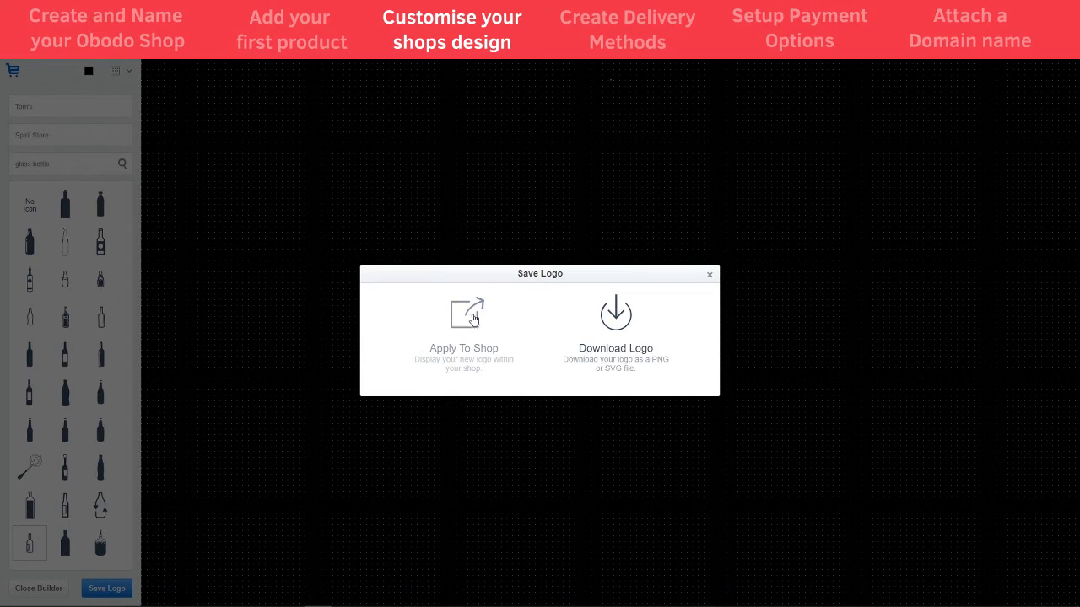
click(462, 329)
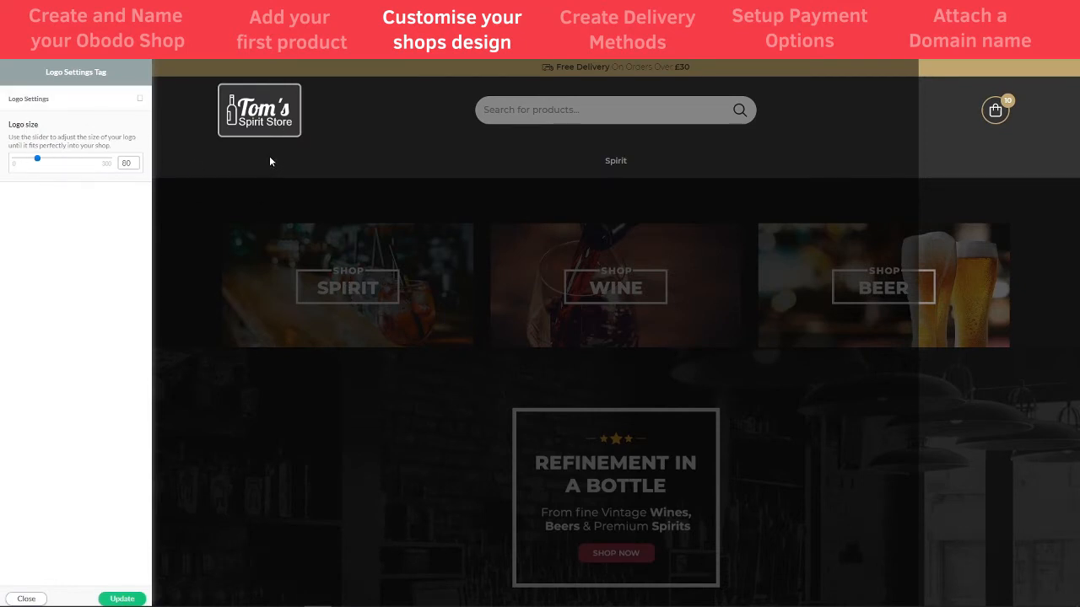
click(121, 598)
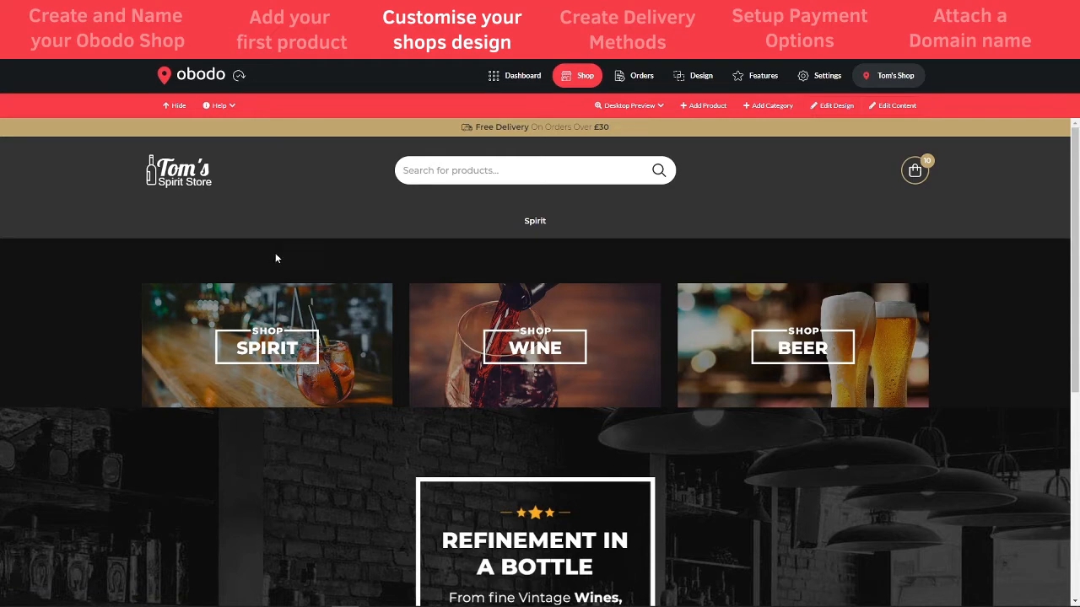
Turn on Edit Design so the Spirit, Wine, Beer tiles and bar banner become editable
scroll(425, 346, down, 2)
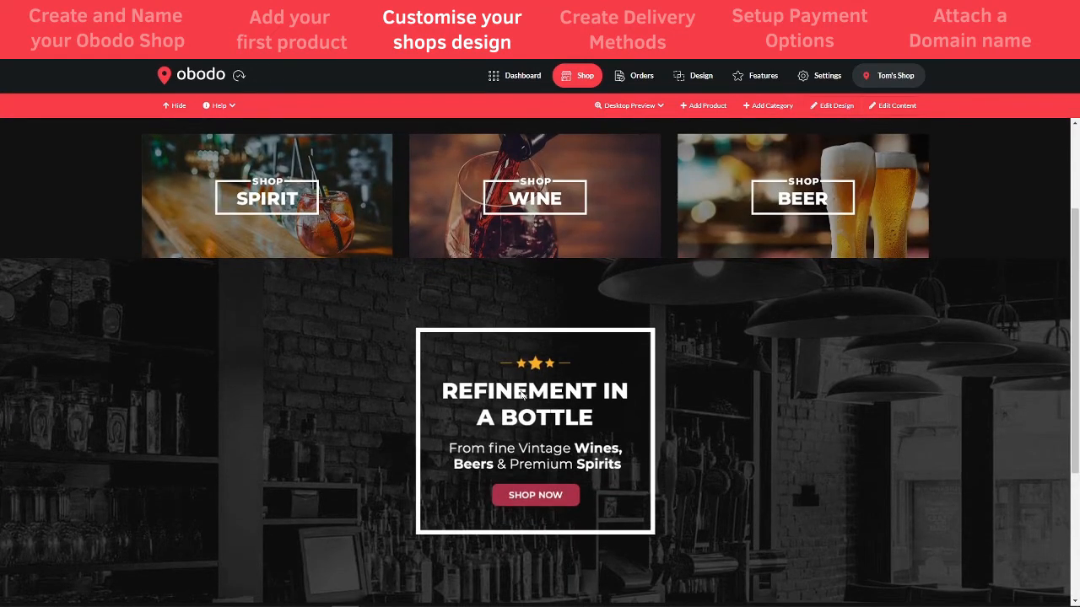
scroll(520, 393, down, 2)
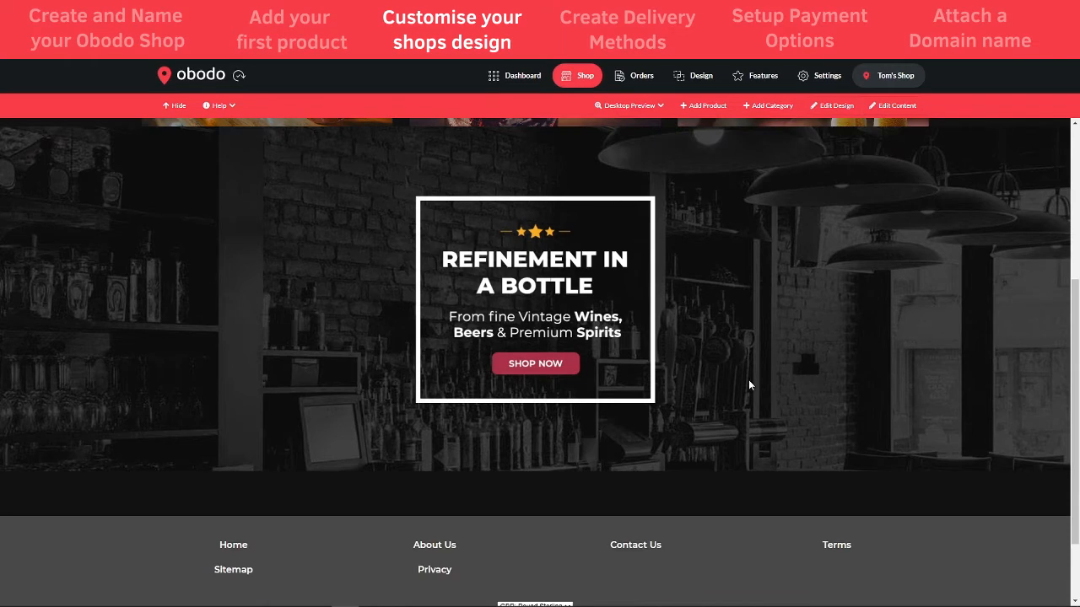
scroll(641, 390, up, 4)
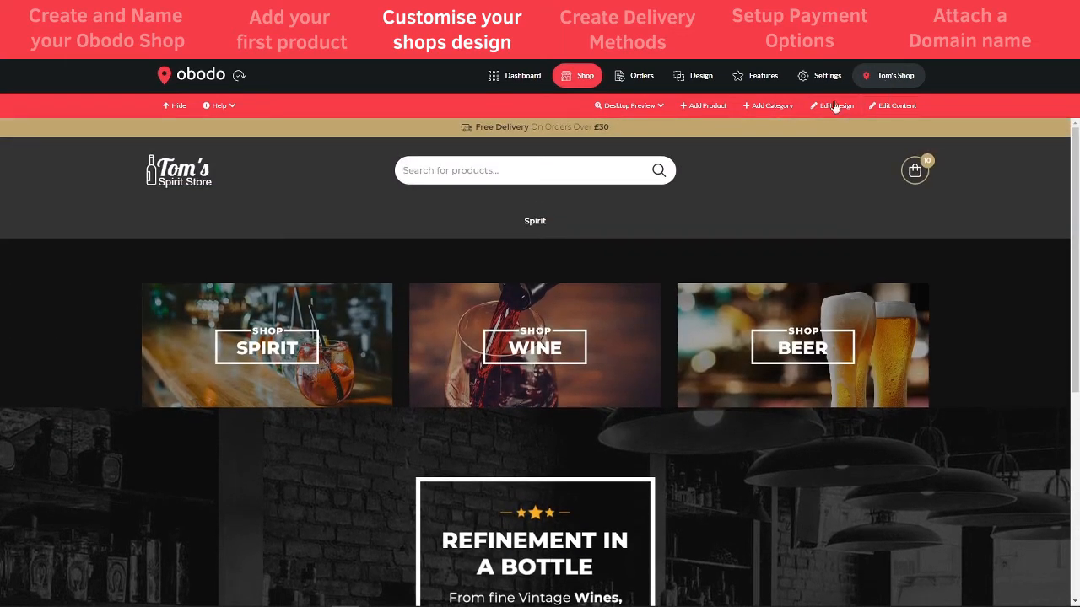
click(826, 109)
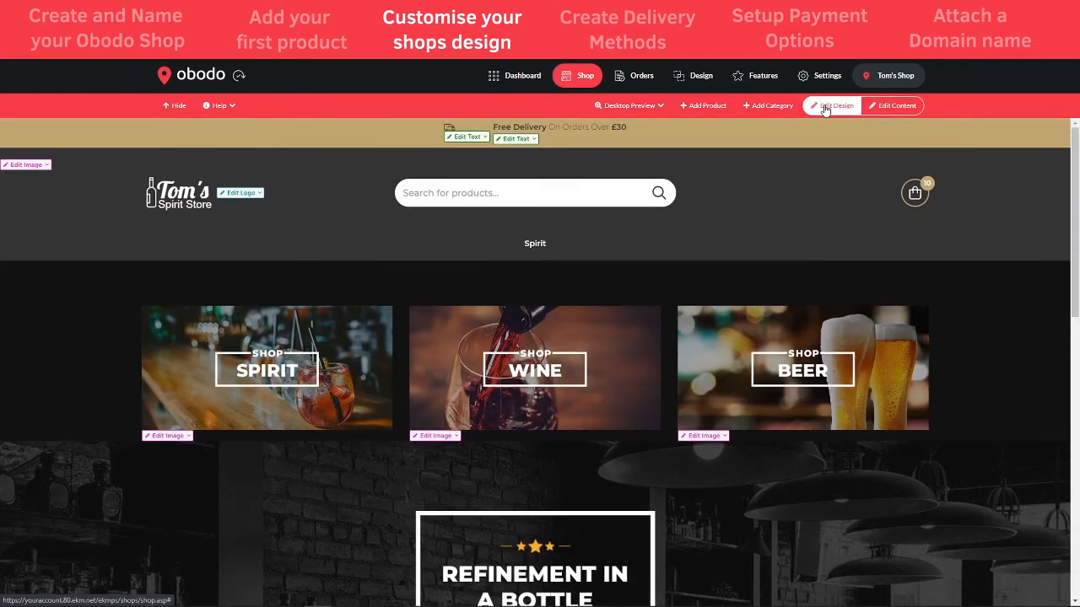
scroll(201, 459, down, 3)
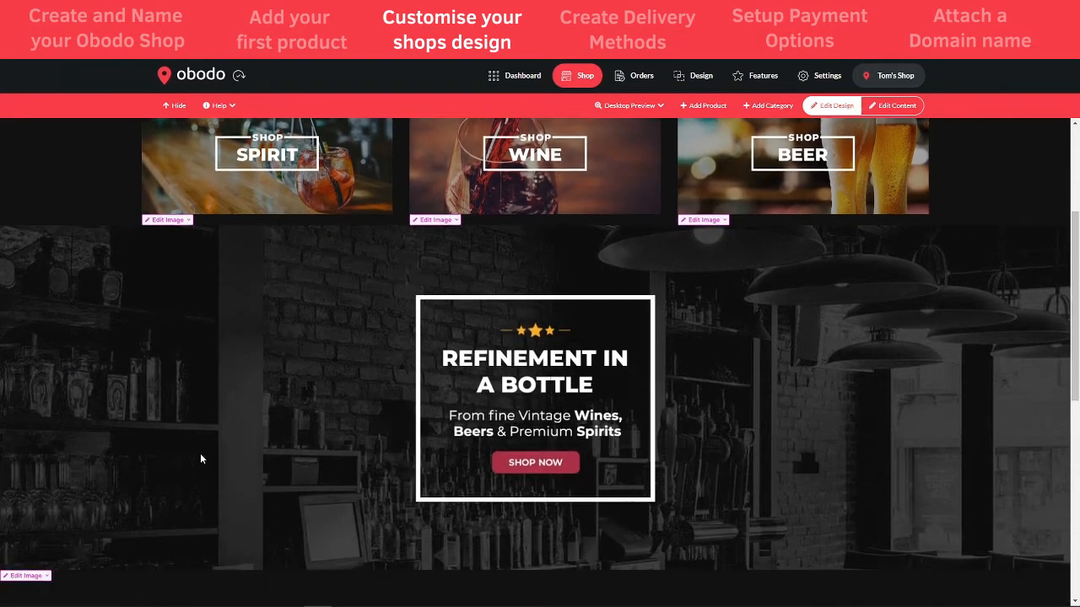
scroll(121, 446, down, 1)
scroll(185, 354, up, 2)
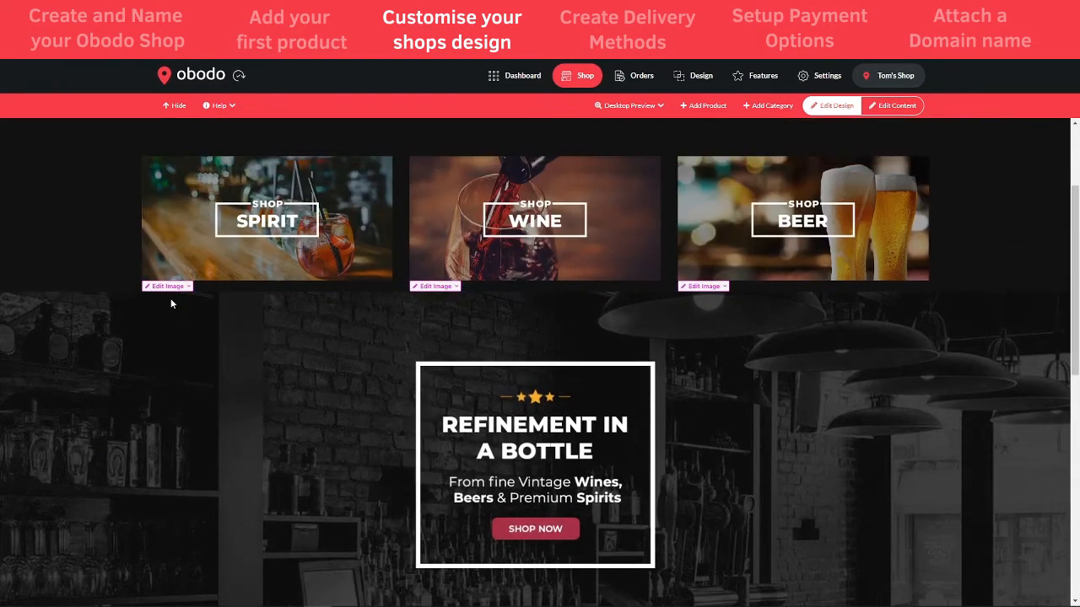
scroll(211, 470, down, 1)
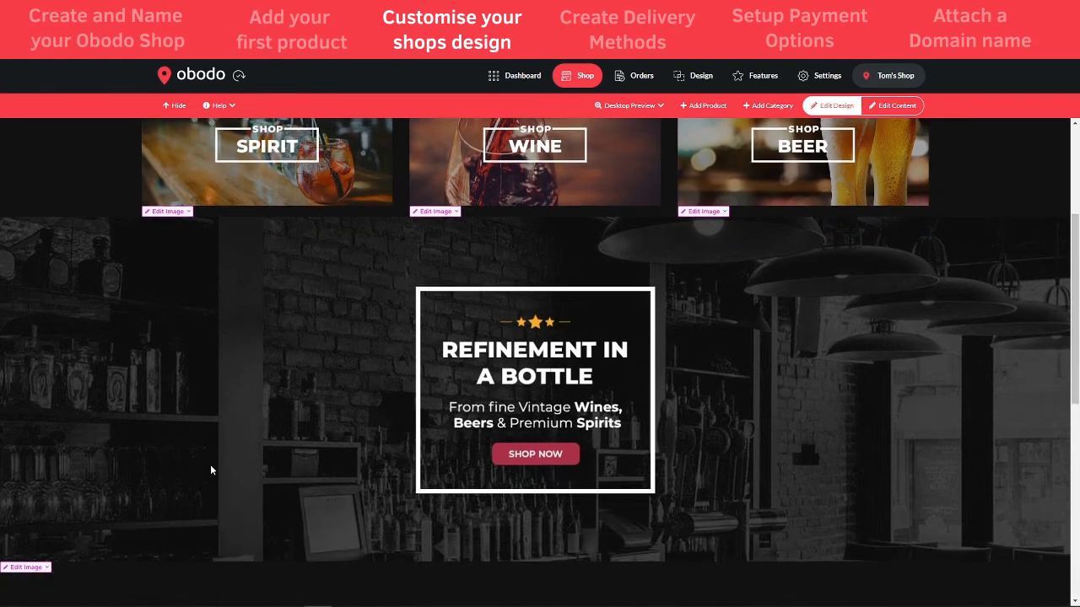
scroll(211, 470, down, 1)
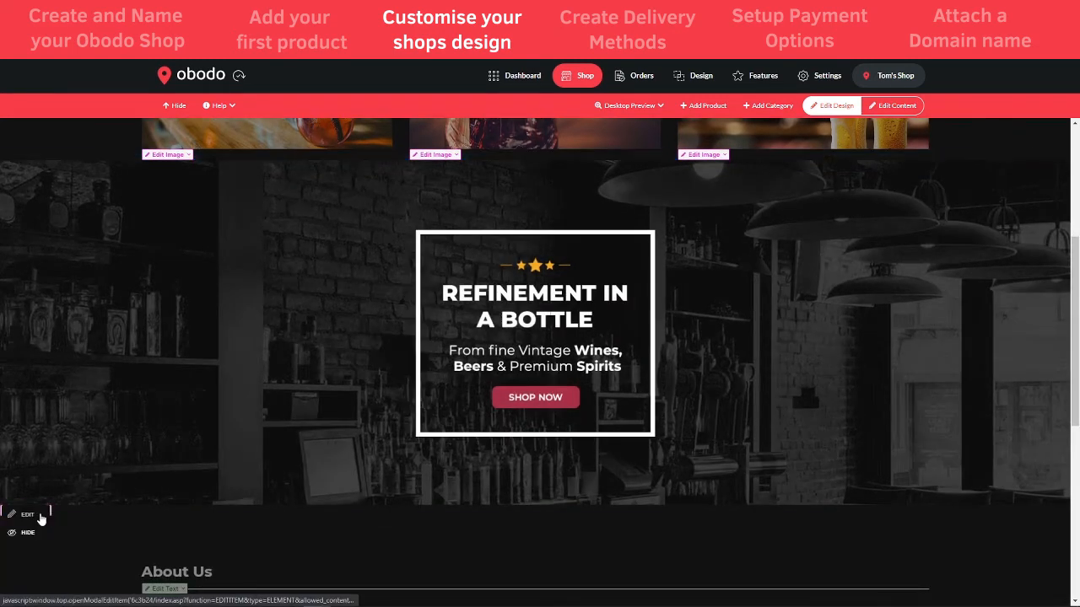
Open the Edit Element dialog for the hero banner below the bar-interior banner
click(30, 516)
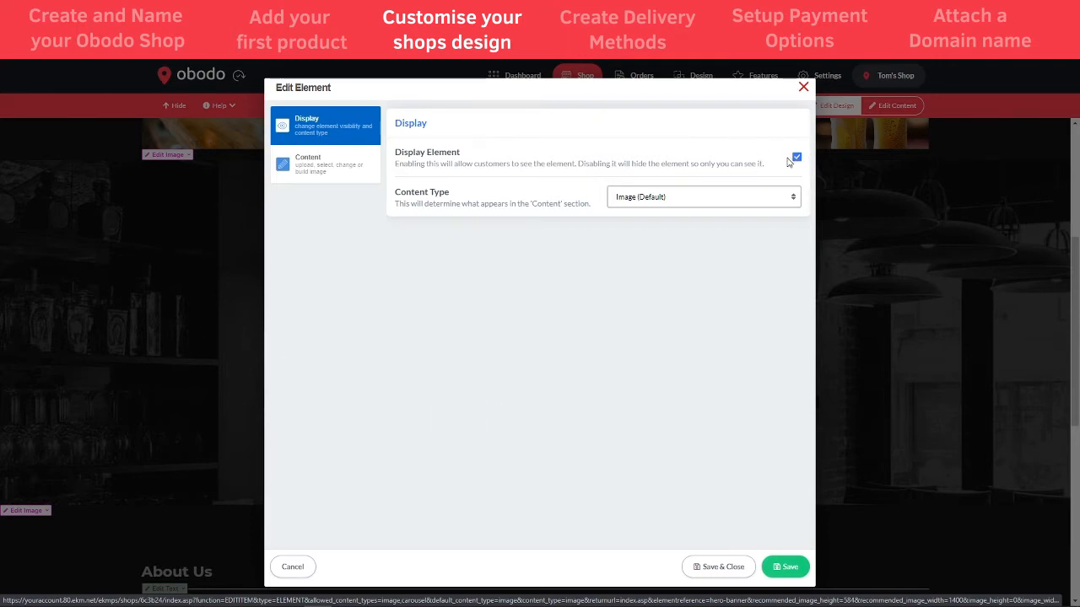
Show the banner's Content settings, note the 1400px x 584px size, and launch the Image Builder
click(316, 169)
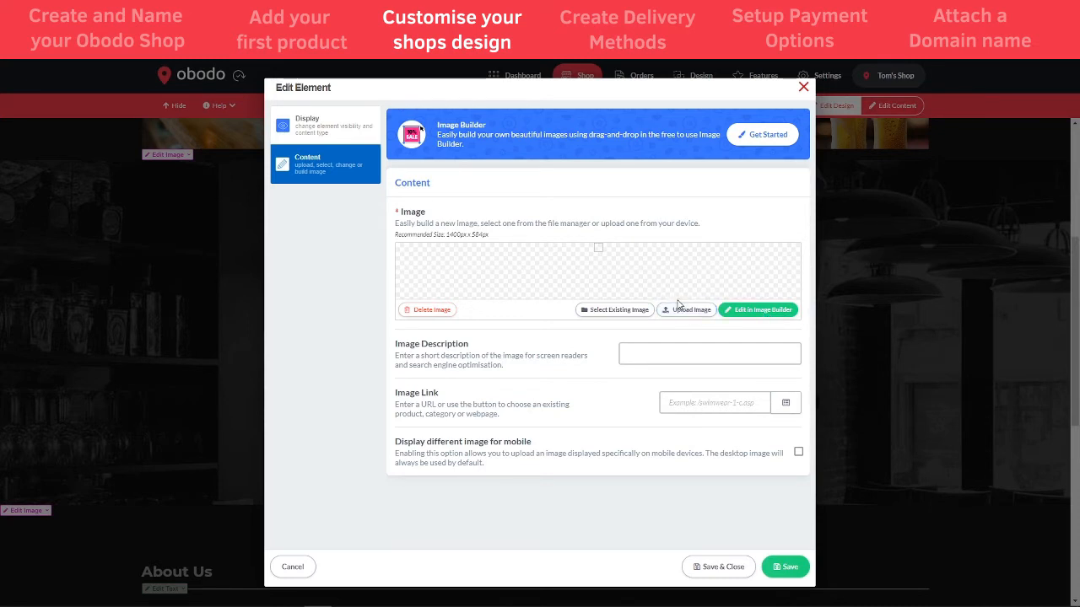
drag(489, 236, 448, 236)
click(763, 311)
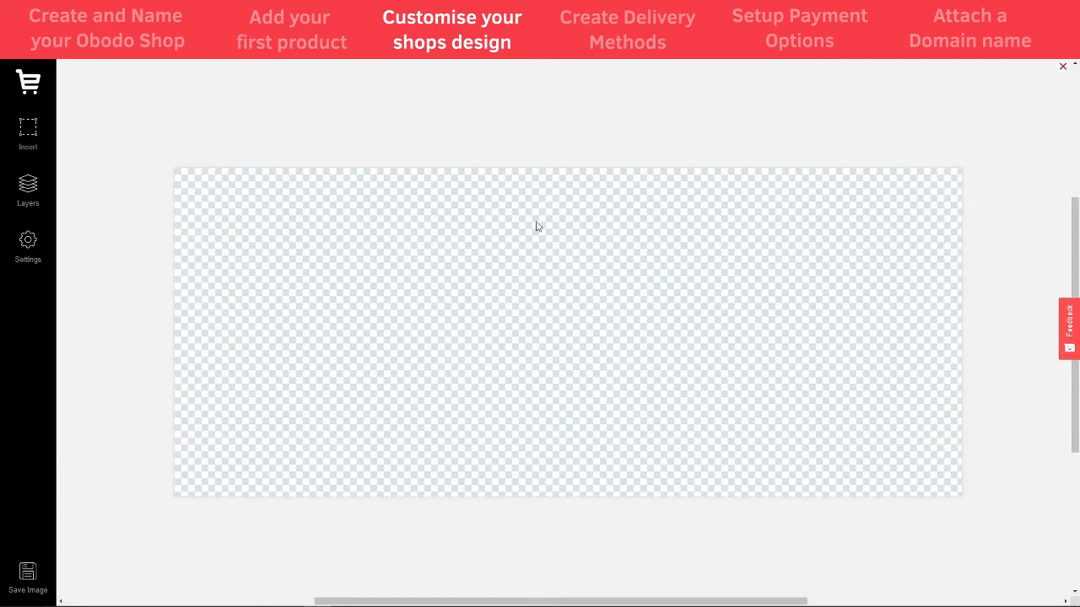
Start inserting an image and search the image library for 'spirits'
click(29, 132)
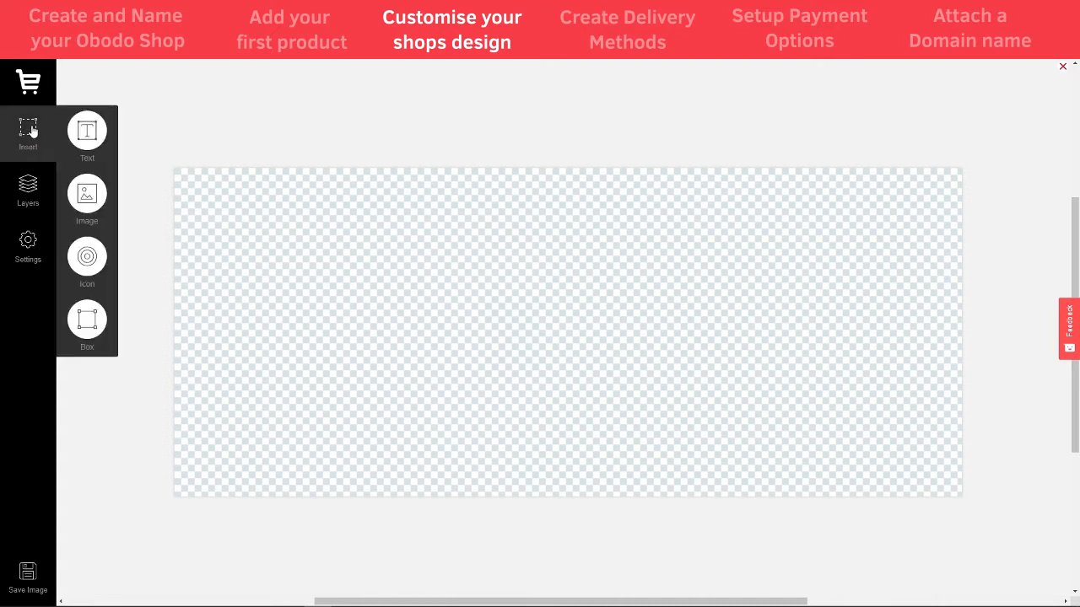
click(86, 202)
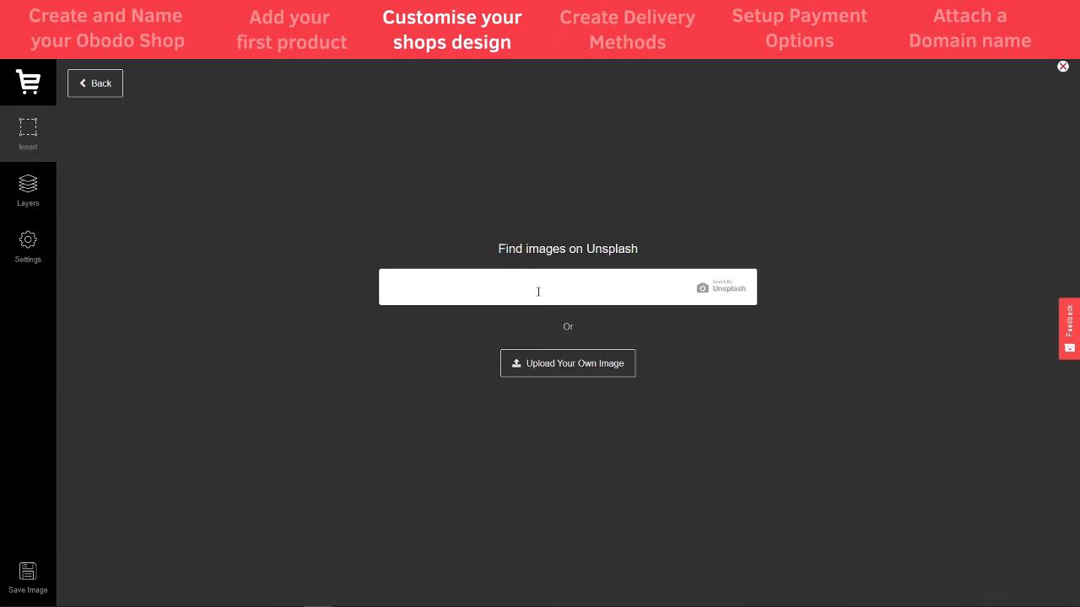
text(spirits)
key(Return)
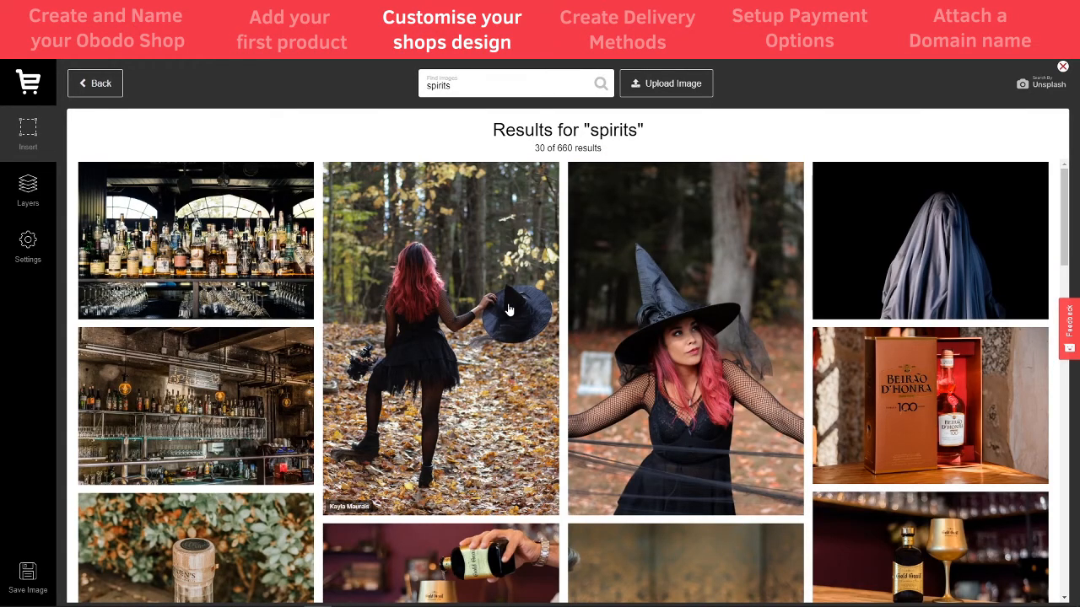
Place the bar-shelves photo from the spirits results onto the banner
scroll(502, 317, down, 2)
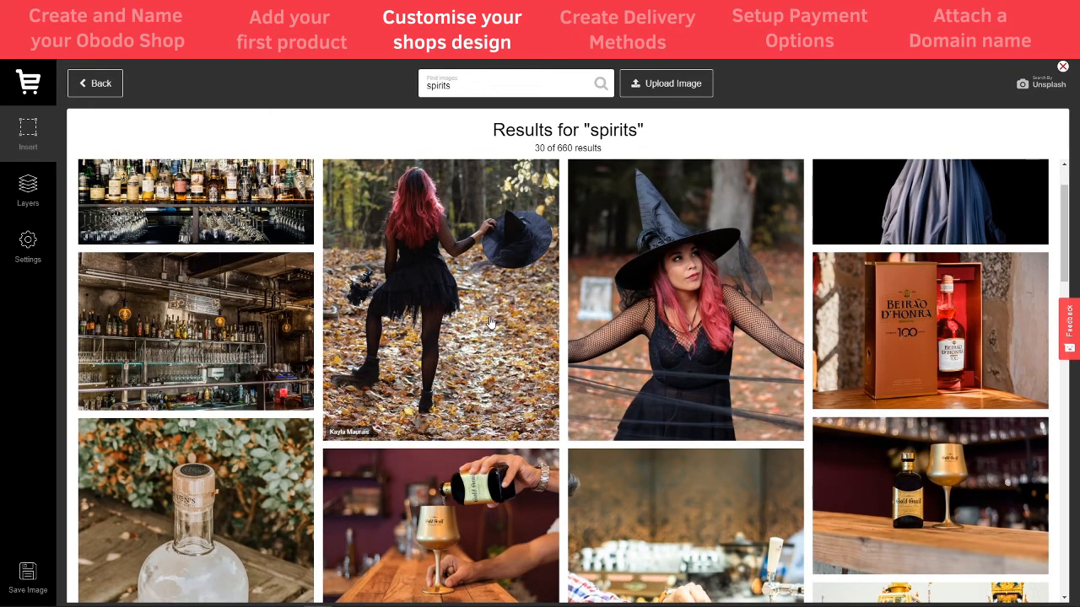
scroll(430, 403, down, 1)
scroll(430, 403, down, 10)
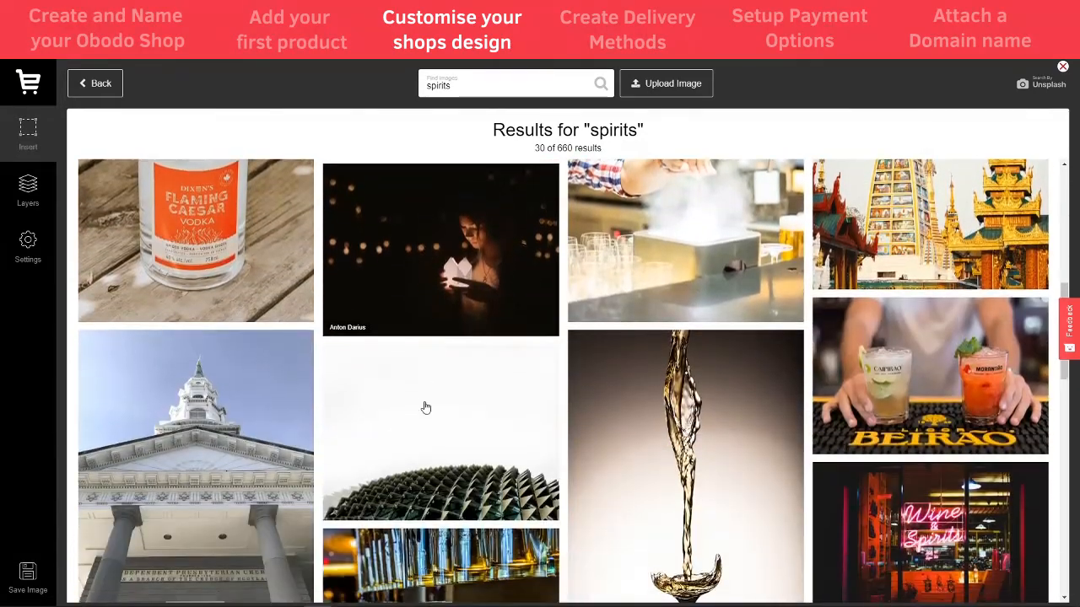
scroll(423, 408, down, 10)
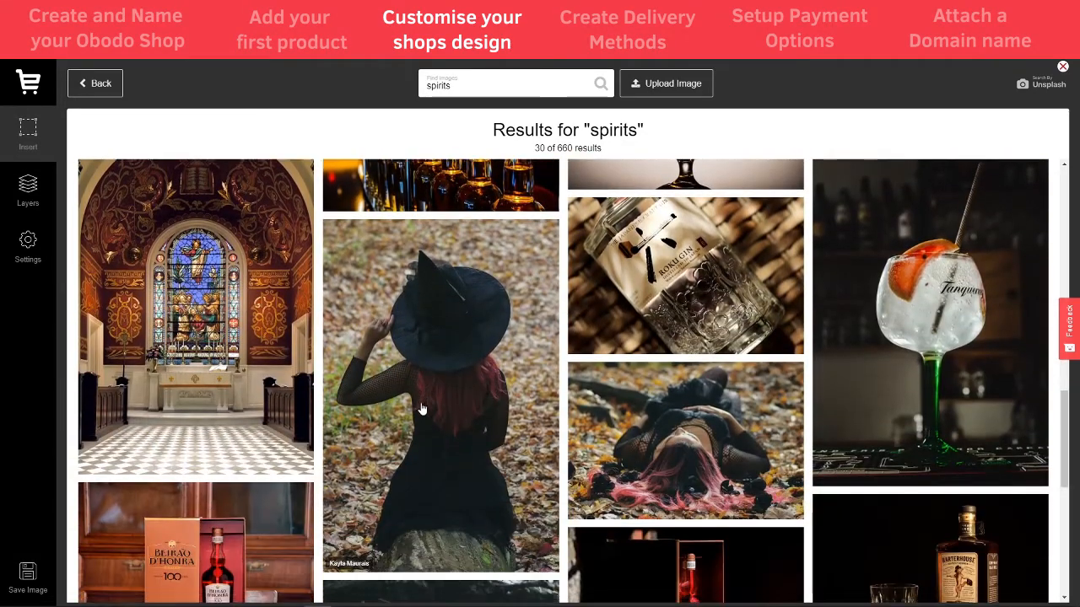
scroll(419, 410, down, 3)
scroll(419, 409, up, 5)
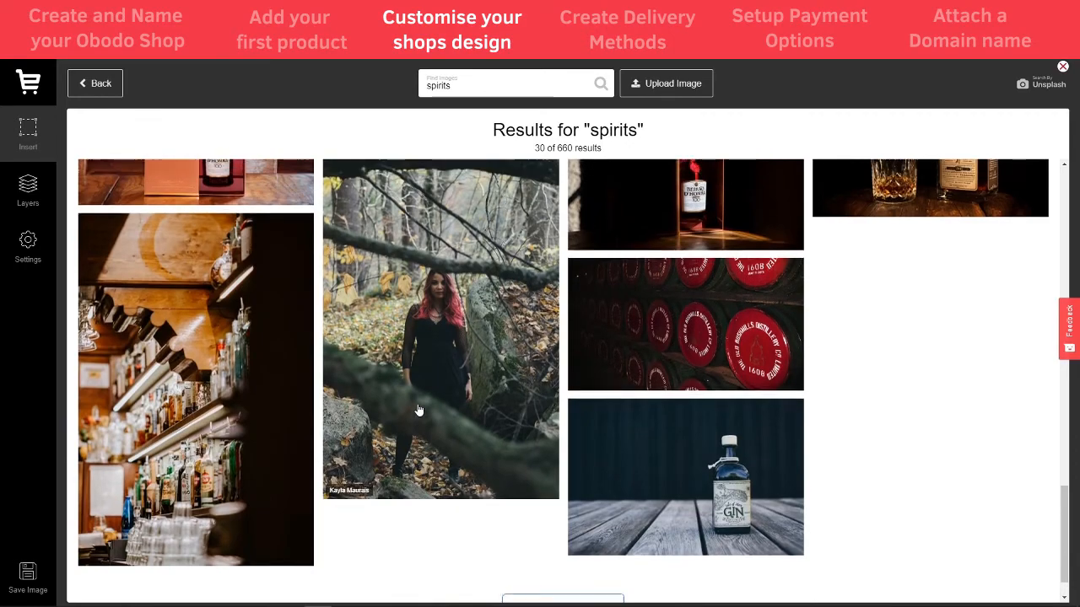
scroll(414, 407, up, 10)
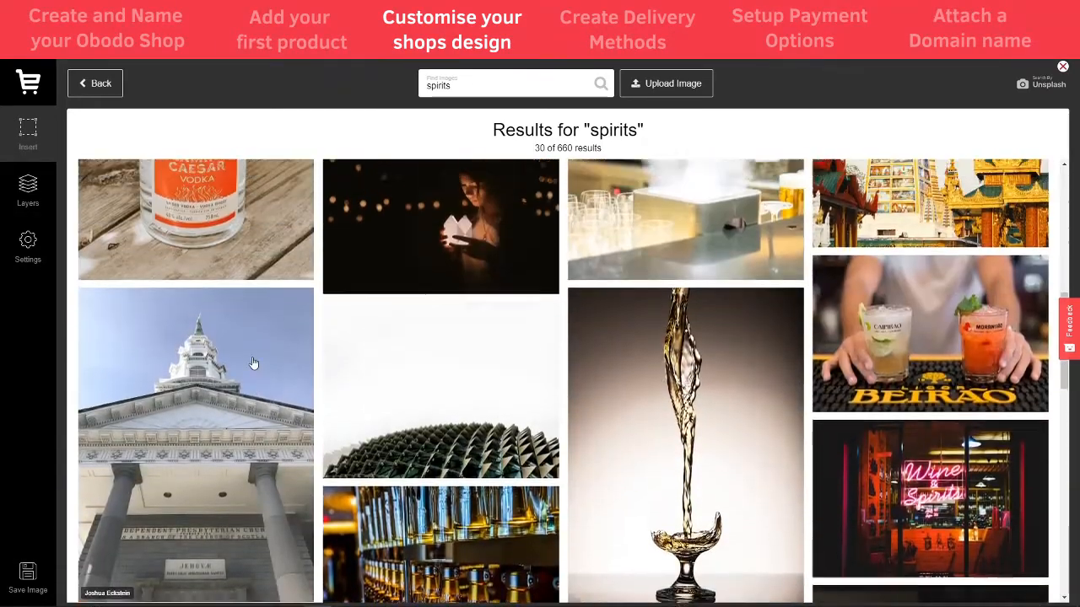
scroll(332, 399, up, 5)
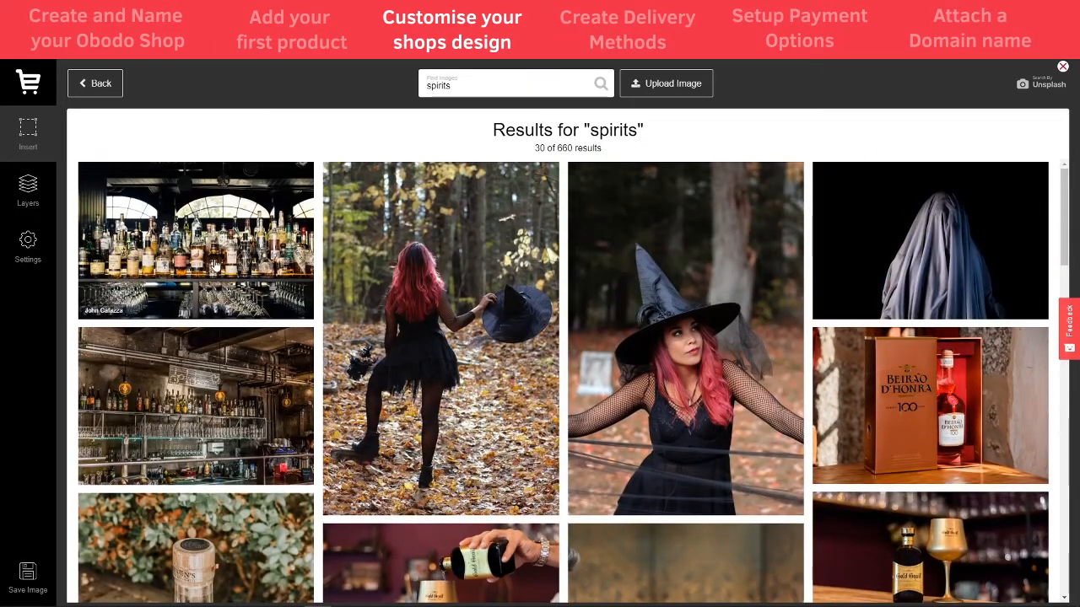
click(223, 250)
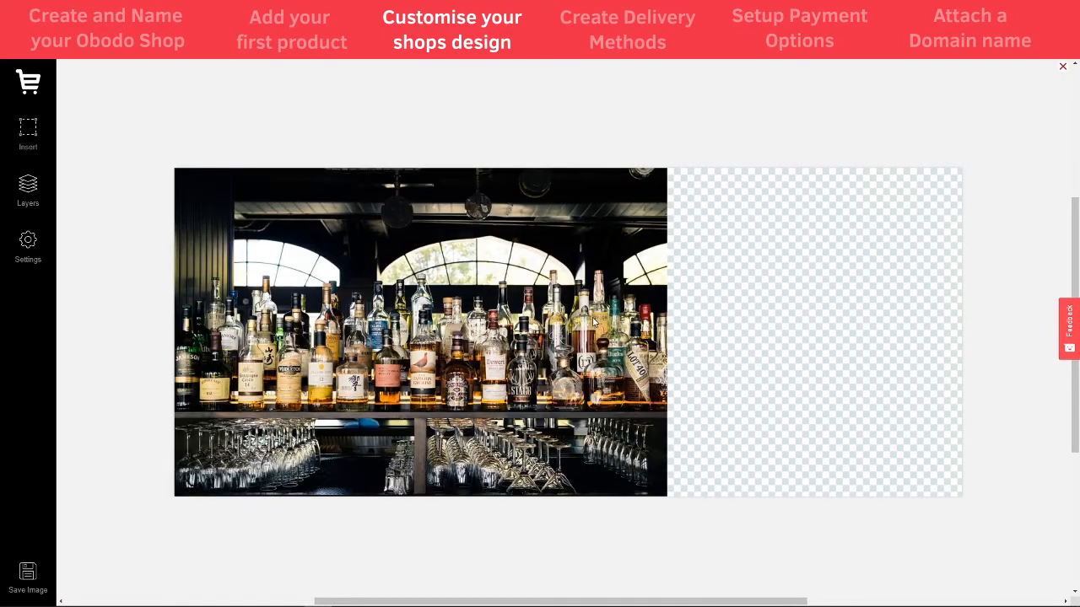
Resize the bar-shelves photo to span the full banner width and shift it into position
click(545, 321)
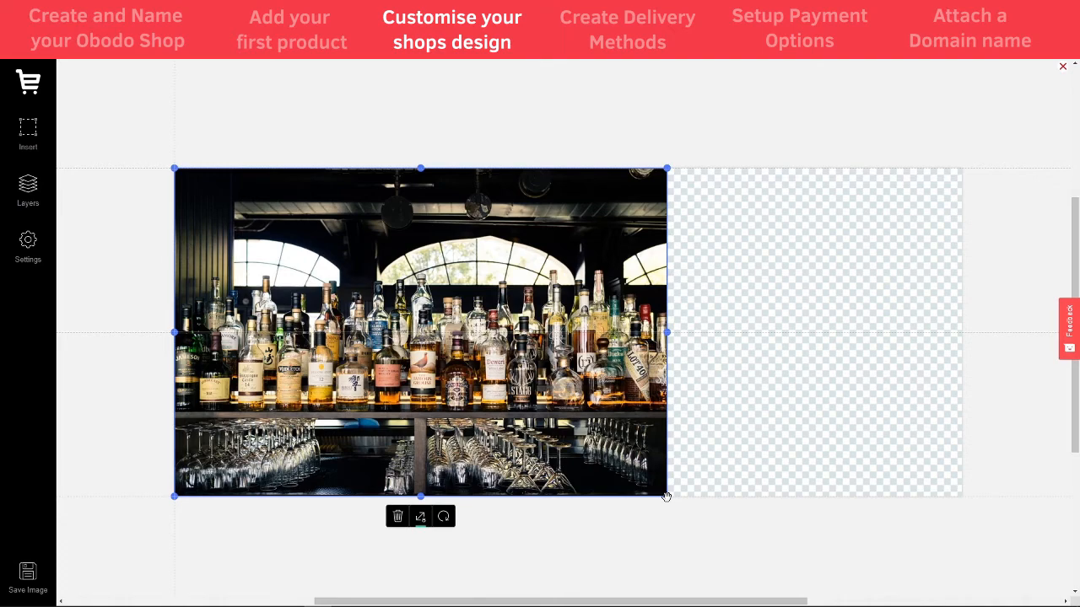
drag(666, 497, 933, 596)
scroll(818, 443, down, 1)
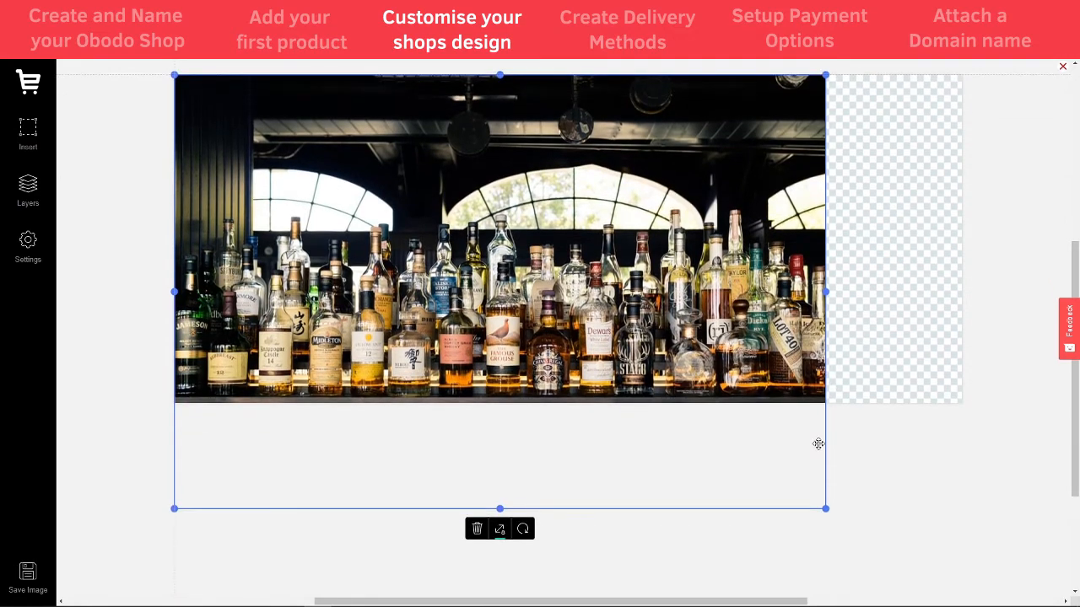
drag(826, 509, 967, 604)
scroll(682, 419, up, 2)
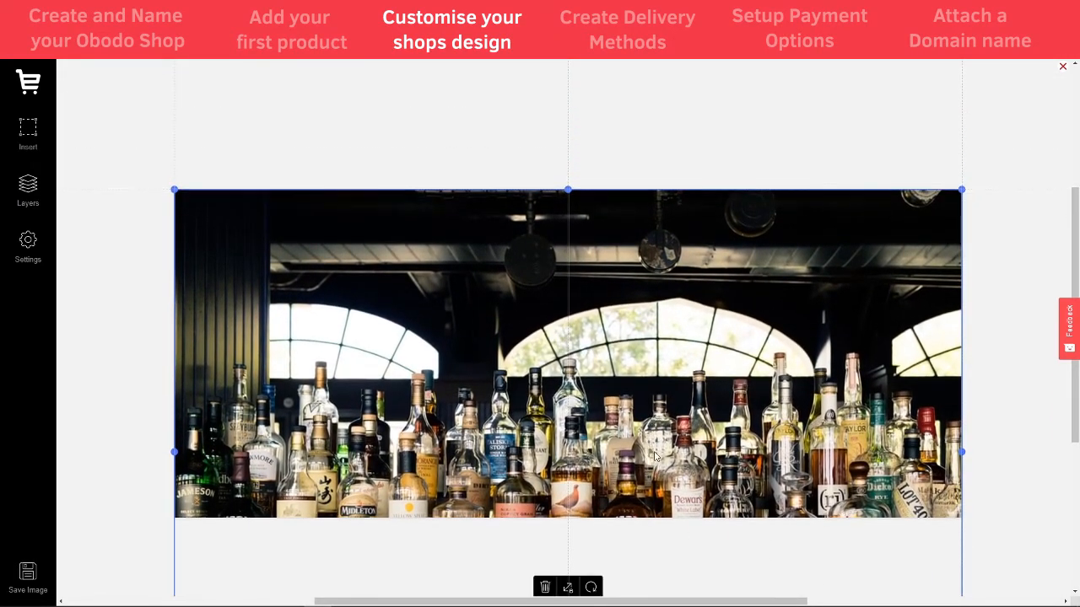
drag(657, 416, 654, 366)
drag(656, 388, 655, 393)
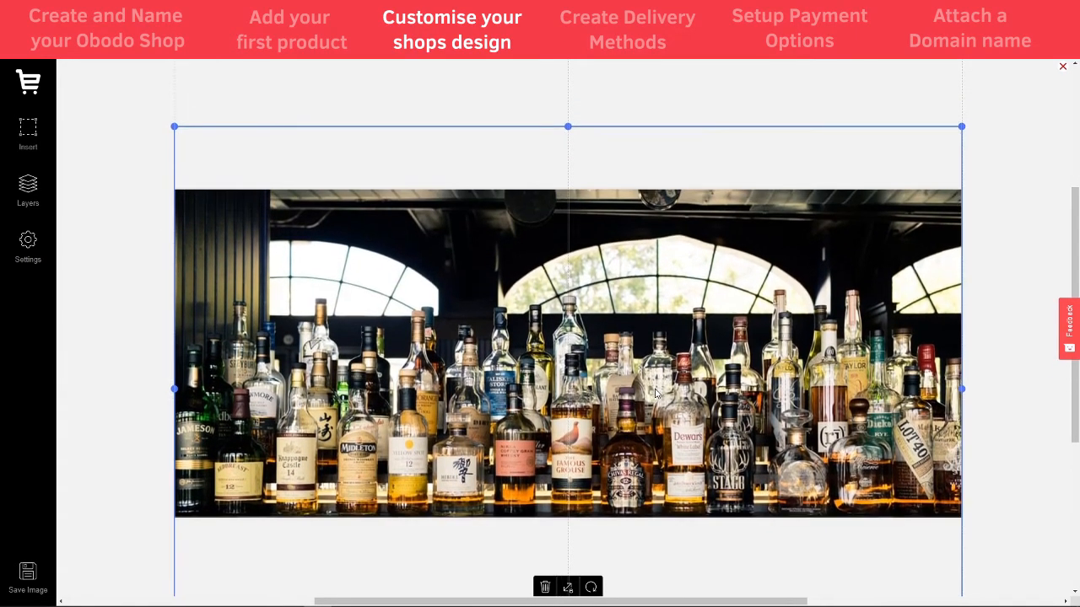
click(384, 118)
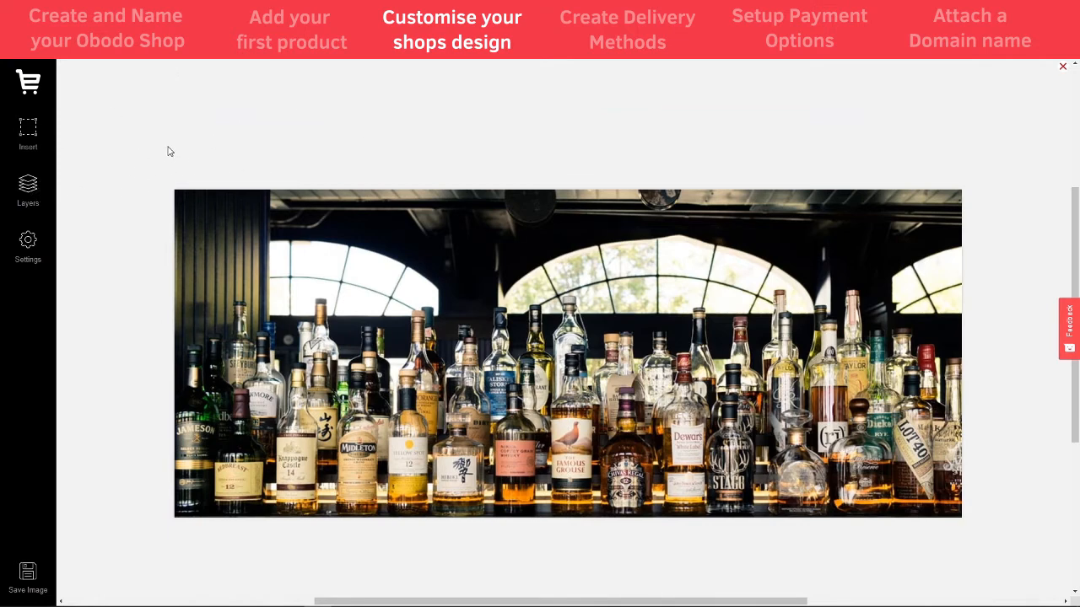
Draw a box across the top of the photo and lower its opacity to semi-transparent
click(30, 135)
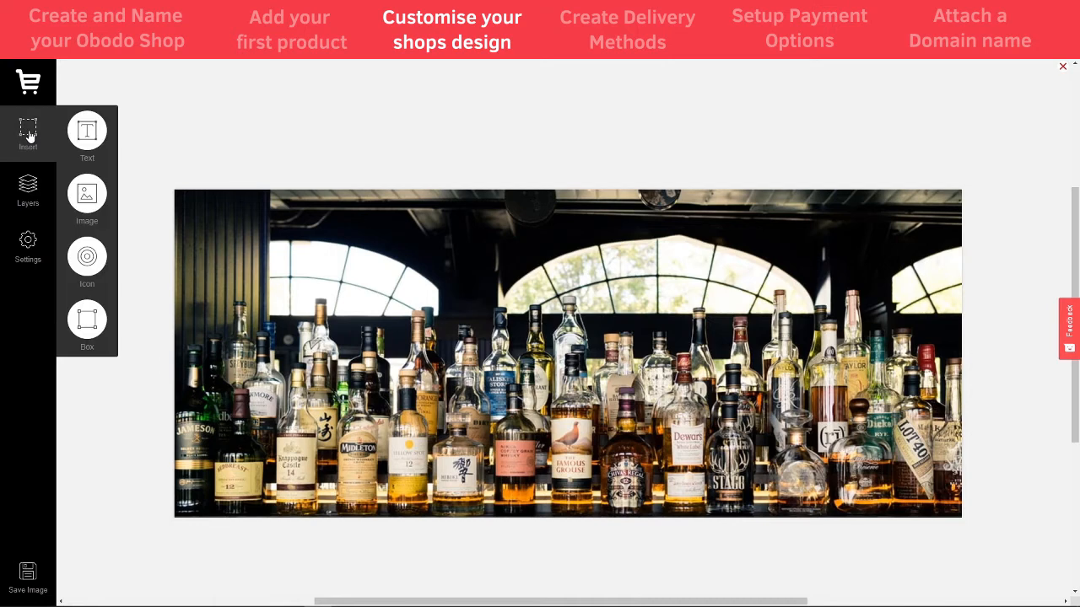
click(90, 325)
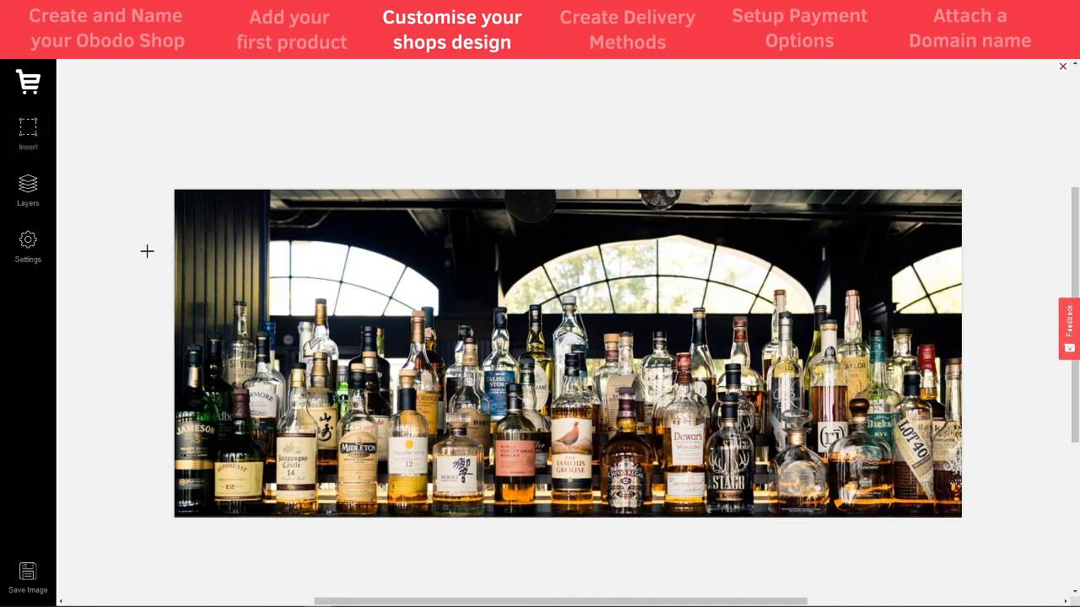
drag(163, 184, 967, 275)
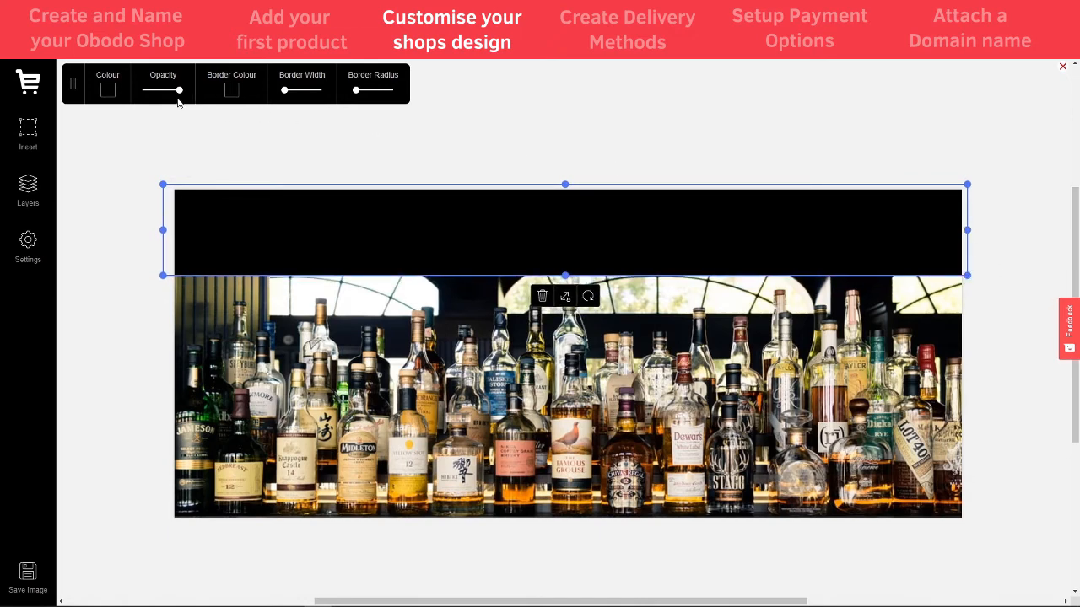
drag(179, 95, 164, 96)
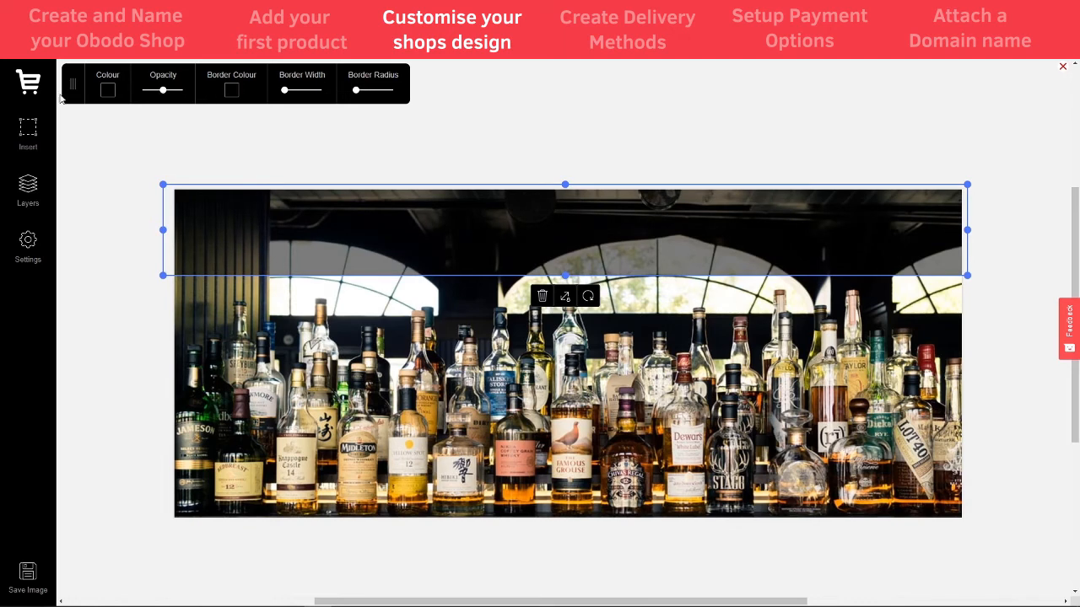
click(481, 123)
click(37, 132)
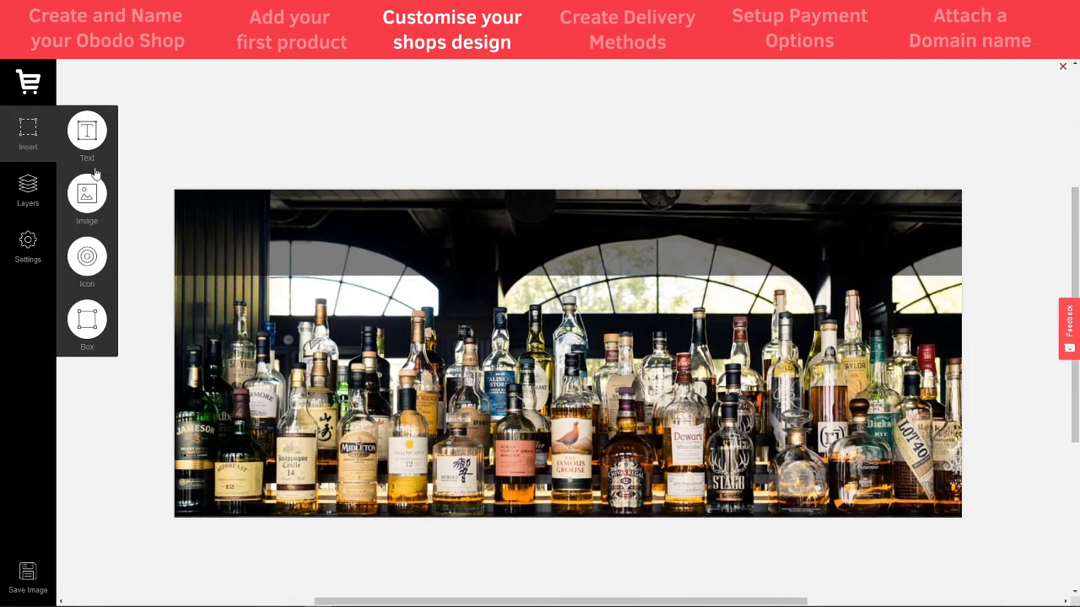
Add a text box near the banner top reading 'Welcome to Tom's Spirit Store'
click(90, 142)
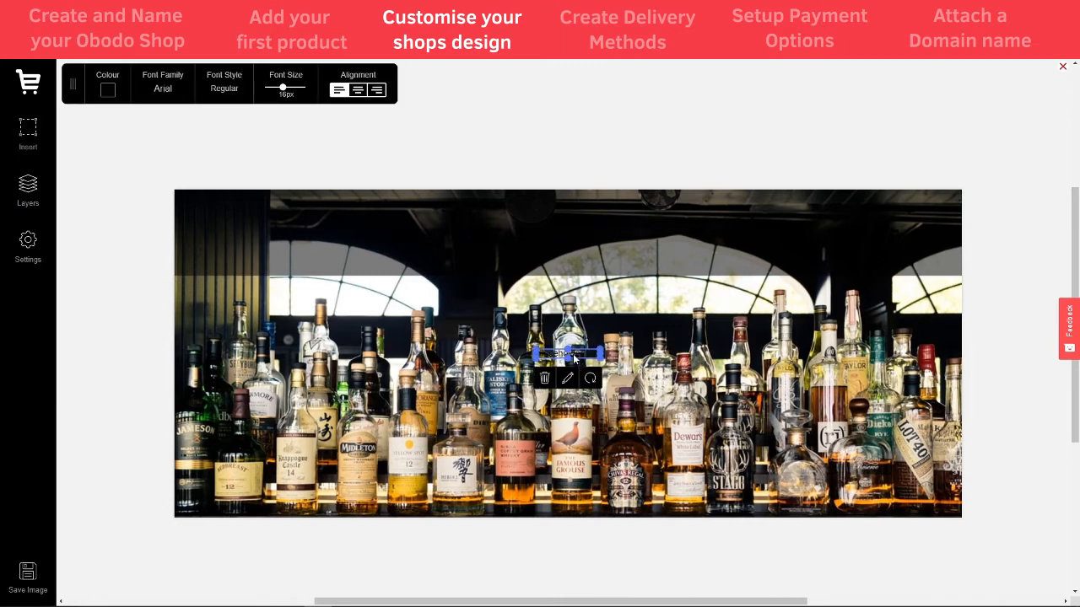
drag(574, 356, 581, 250)
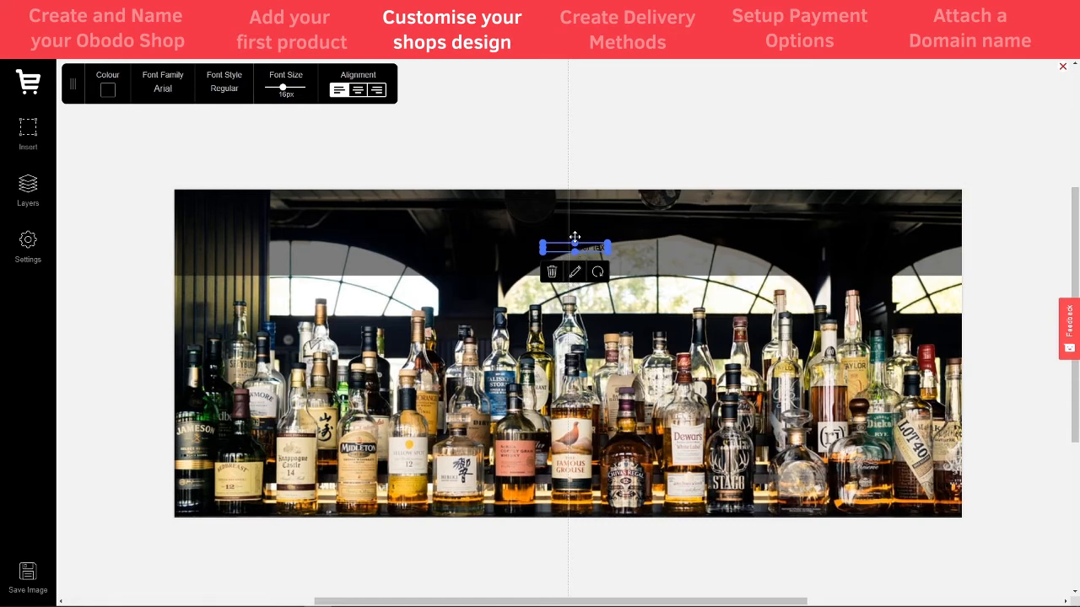
click(29, 135)
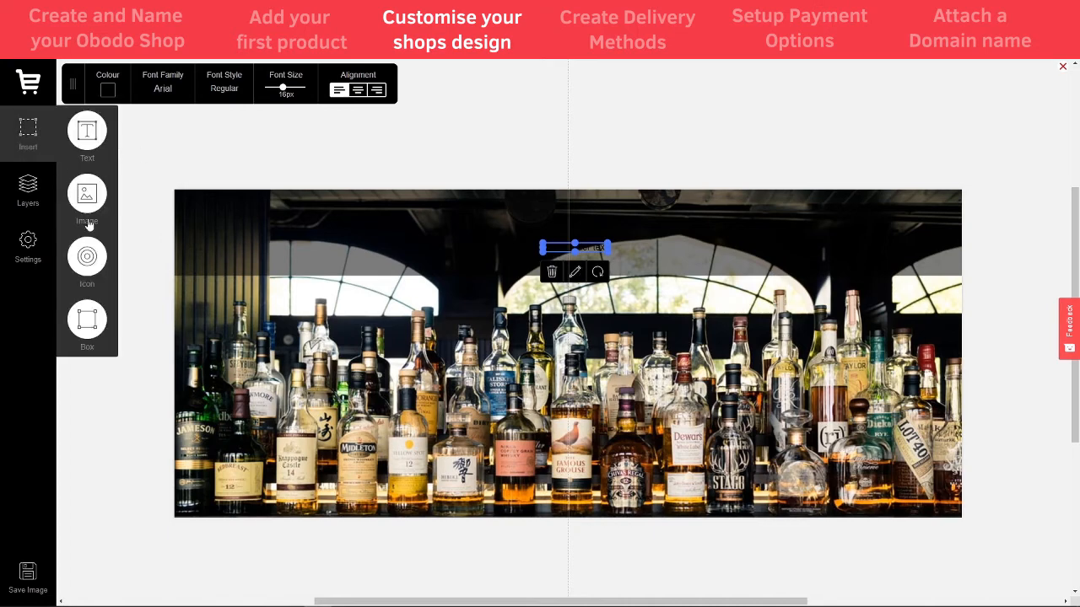
click(575, 272)
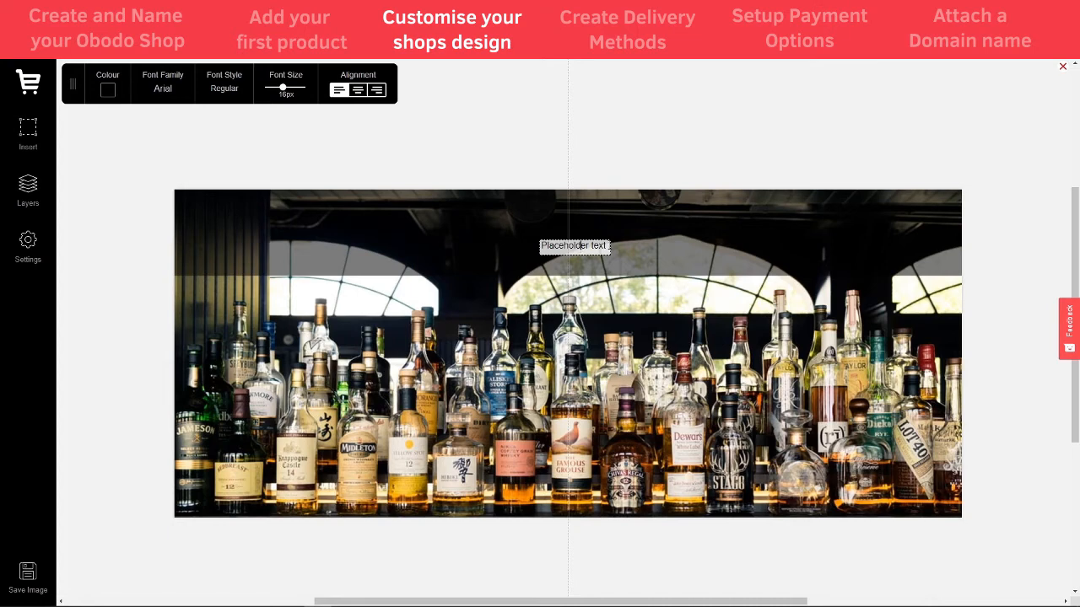
drag(607, 245, 535, 245)
text(Welcome to Tom)
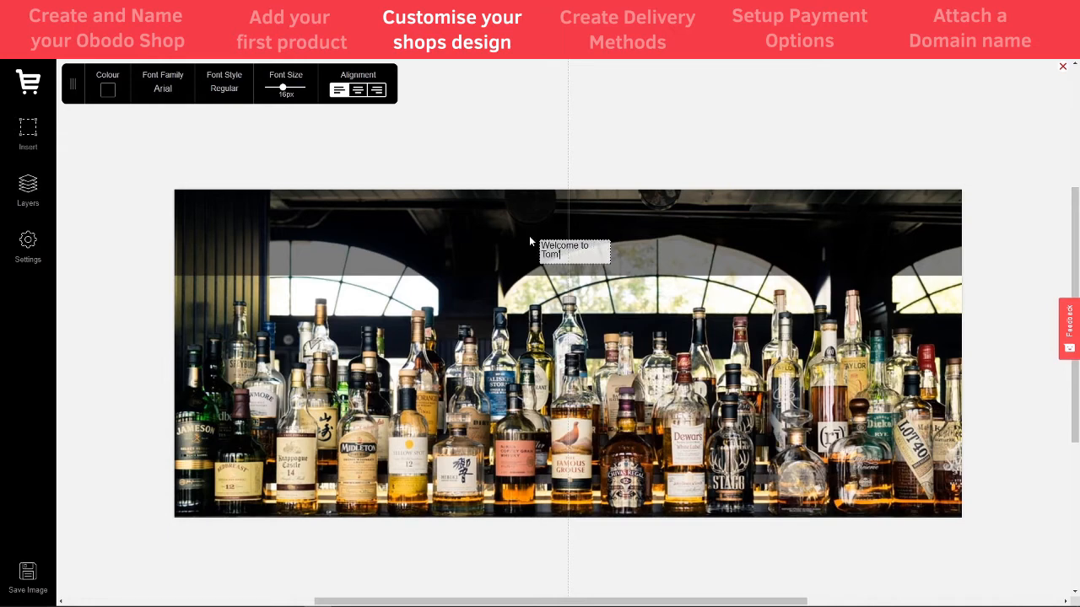
text('s Spirit Store)
Make the heading white, 56px, and centred in the dark strip
click(613, 235)
click(566, 253)
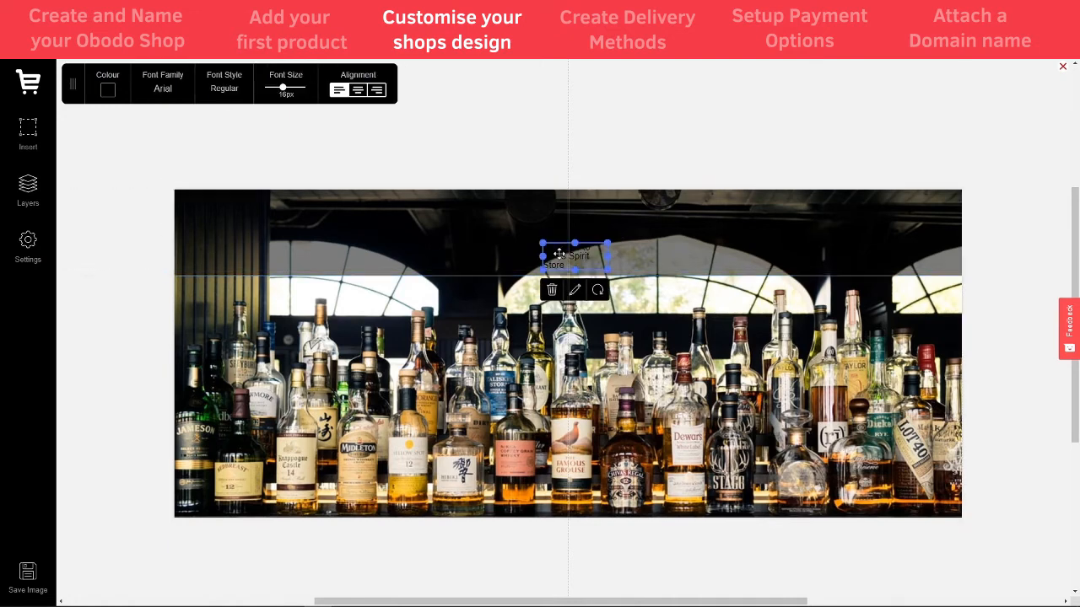
click(107, 90)
click(101, 128)
drag(101, 128, 92, 115)
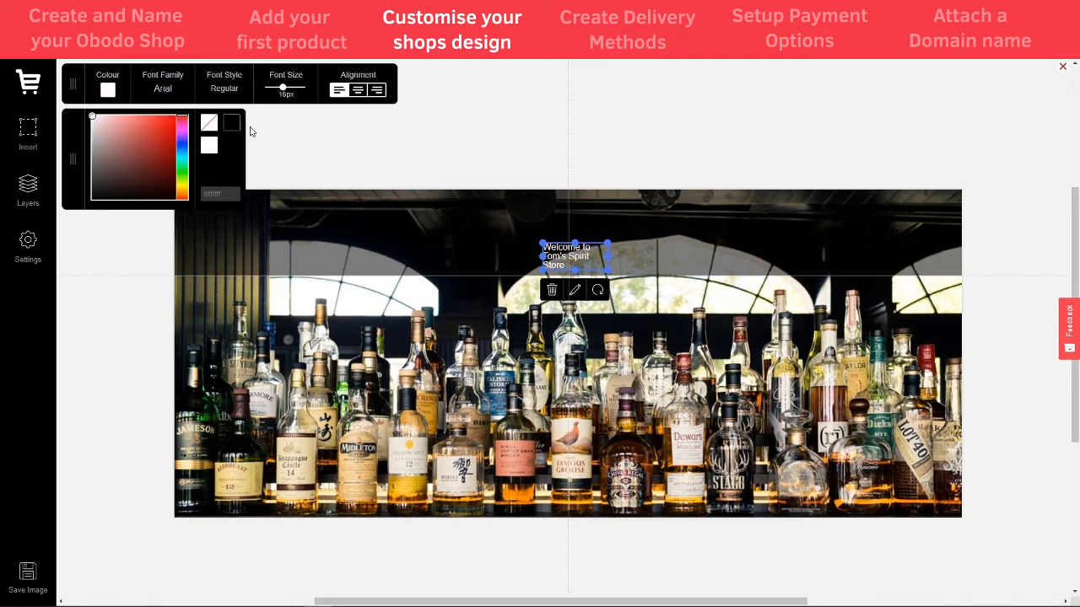
click(591, 260)
drag(575, 262, 543, 246)
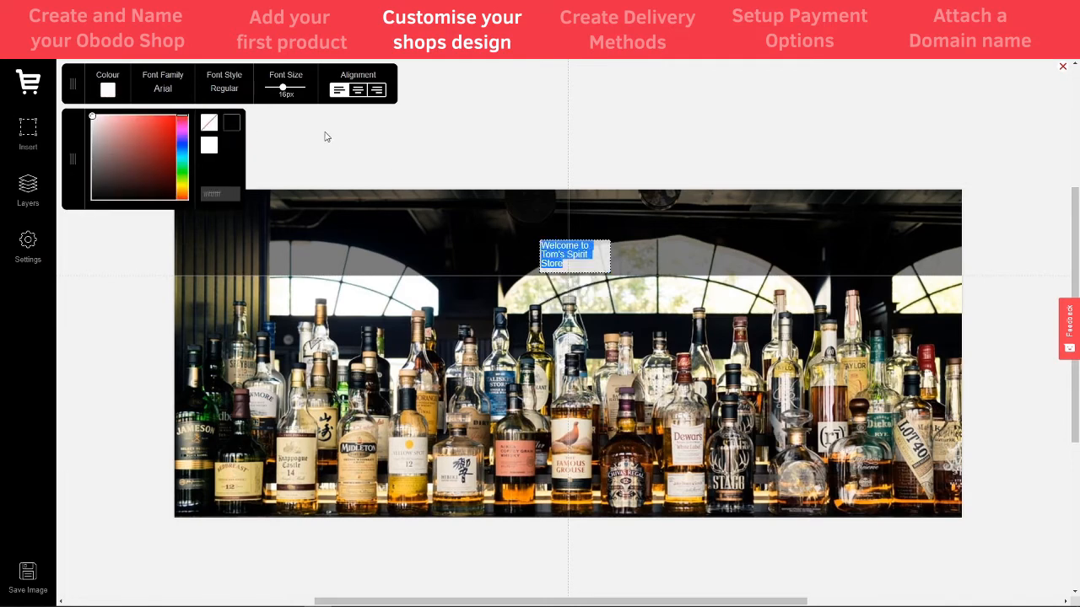
drag(283, 88, 291, 93)
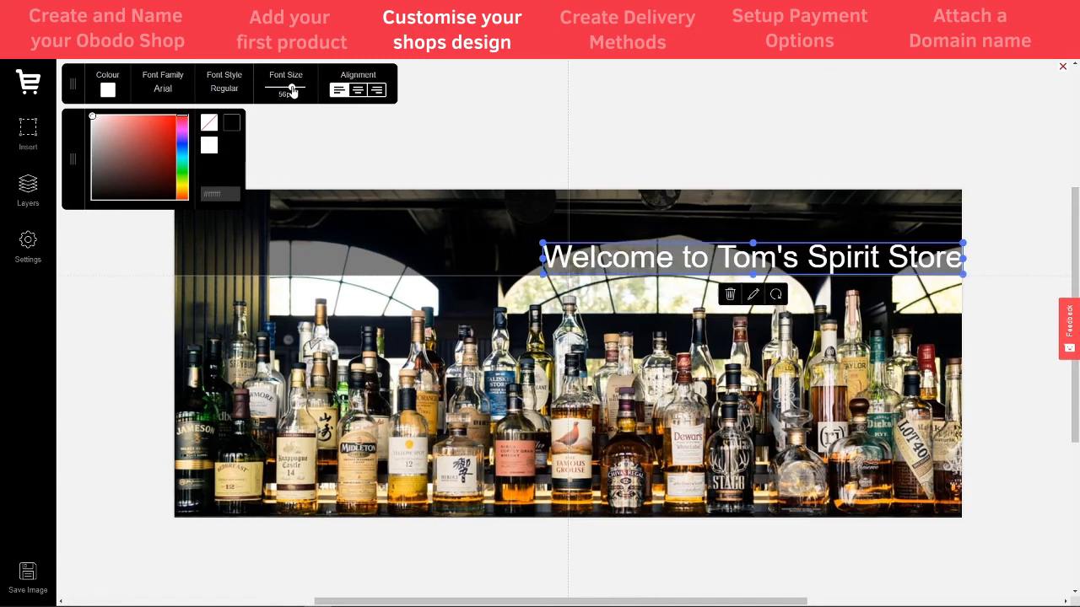
drag(655, 258, 470, 240)
Try the Comfortaa font on the heading, then set it back to Cabin and deselect
click(667, 202)
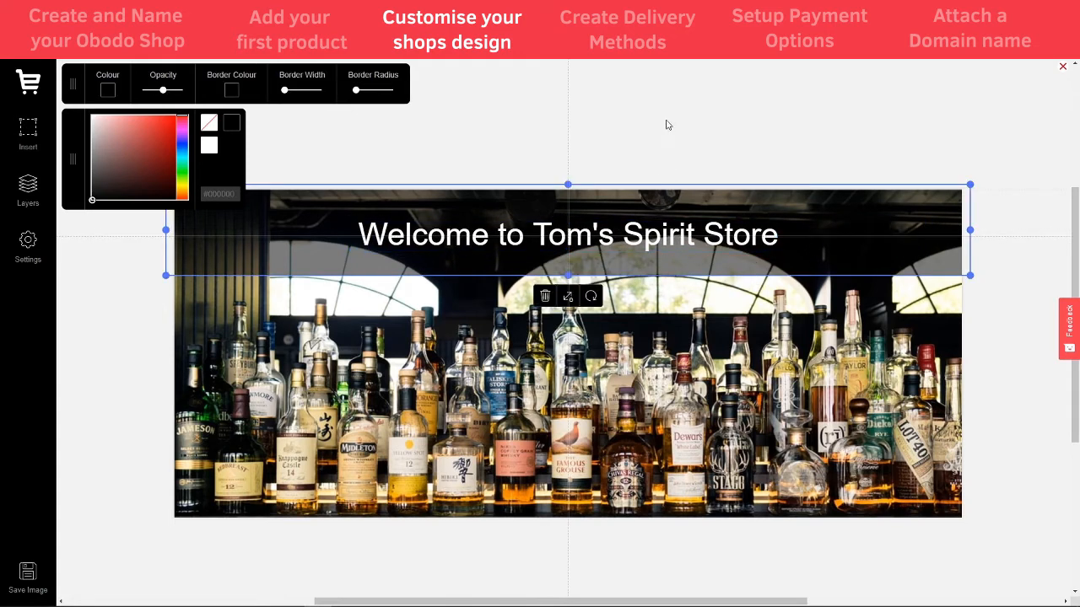
click(666, 125)
click(585, 238)
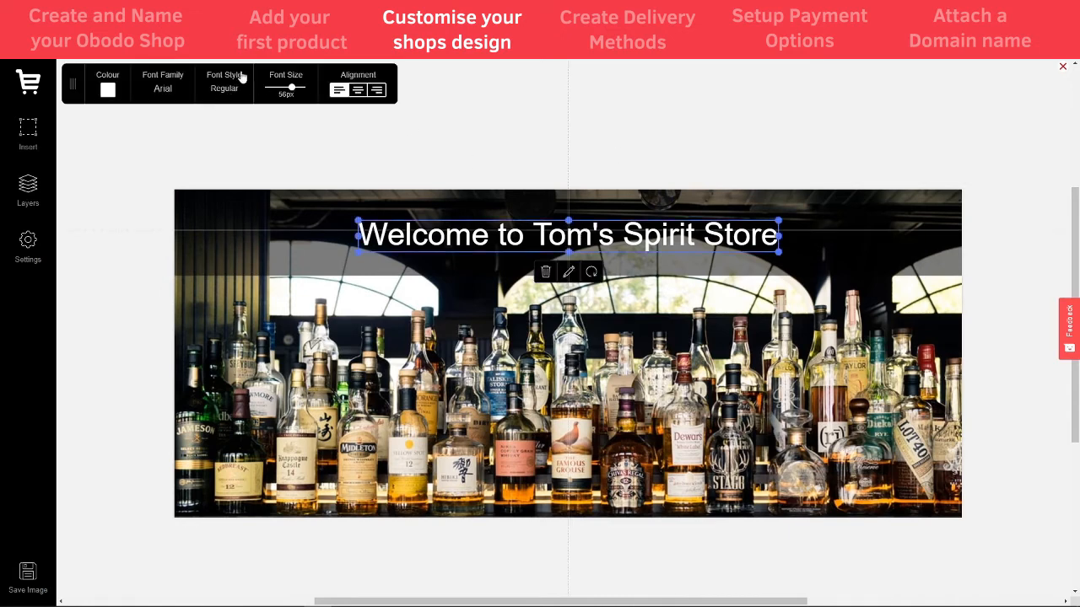
click(167, 94)
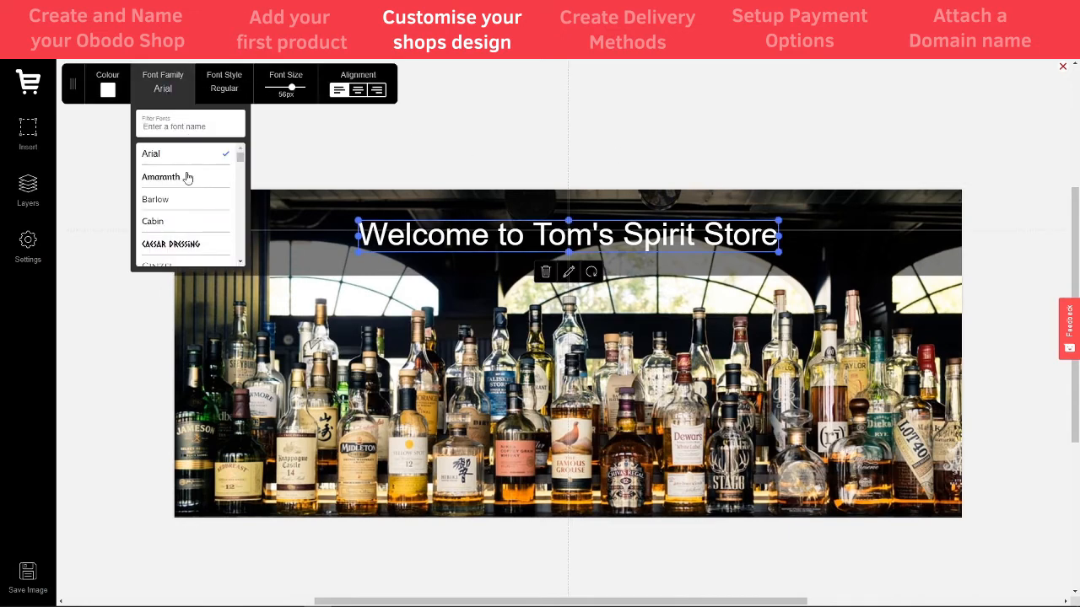
scroll(174, 212, down, 1)
click(154, 185)
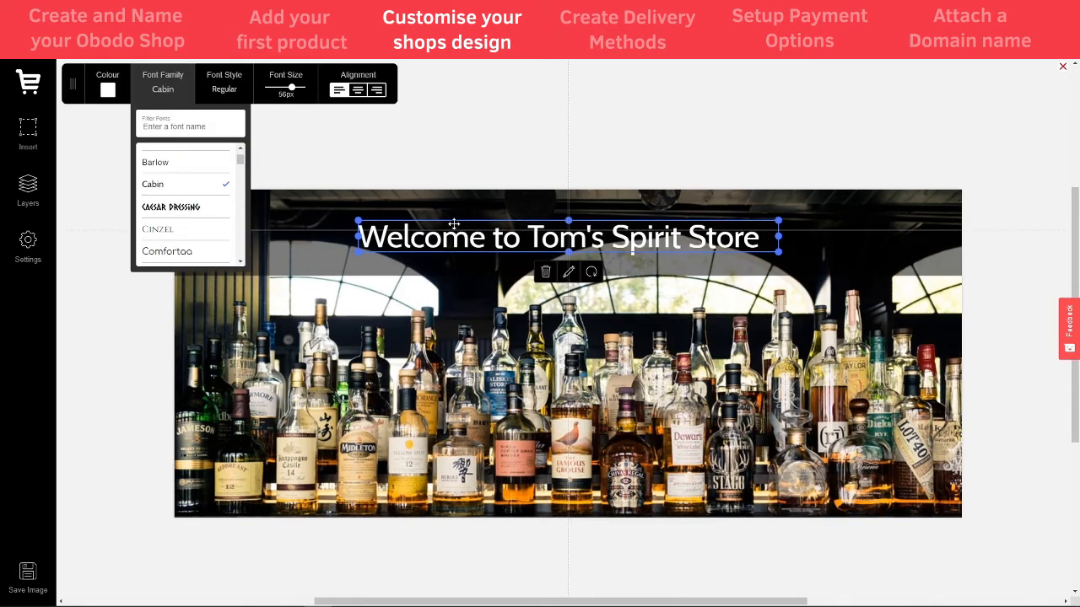
scroll(202, 248, down, 1)
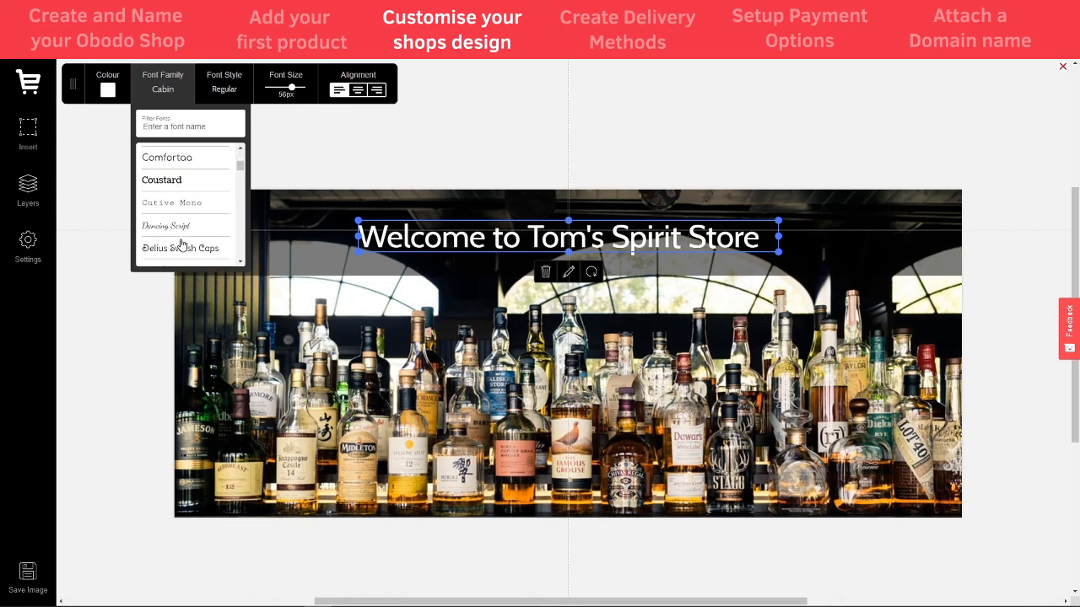
click(177, 158)
scroll(176, 211, down, 1)
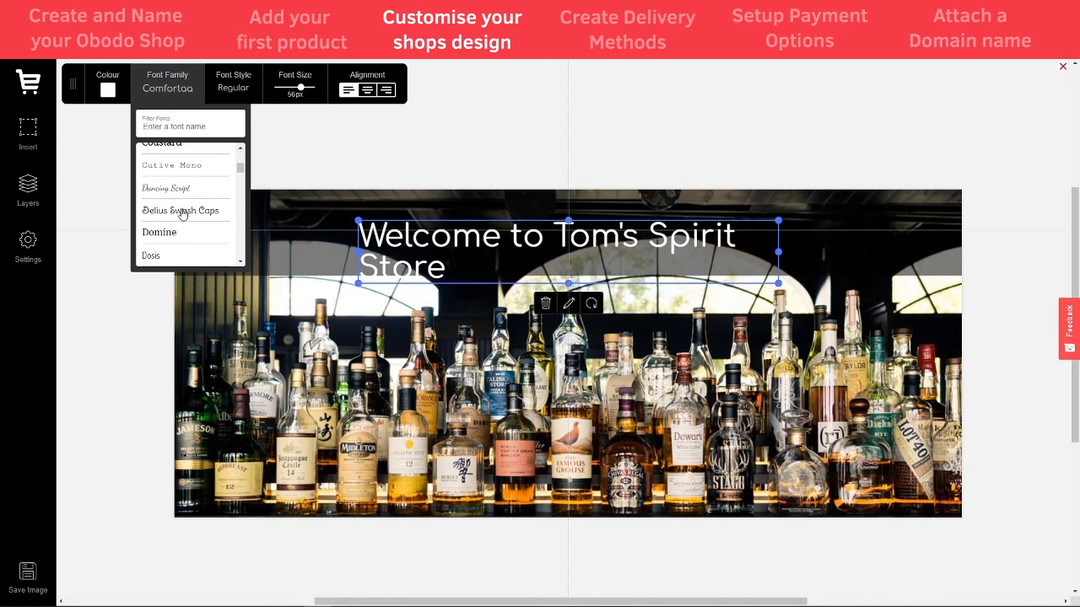
scroll(180, 210, up, 2)
click(168, 169)
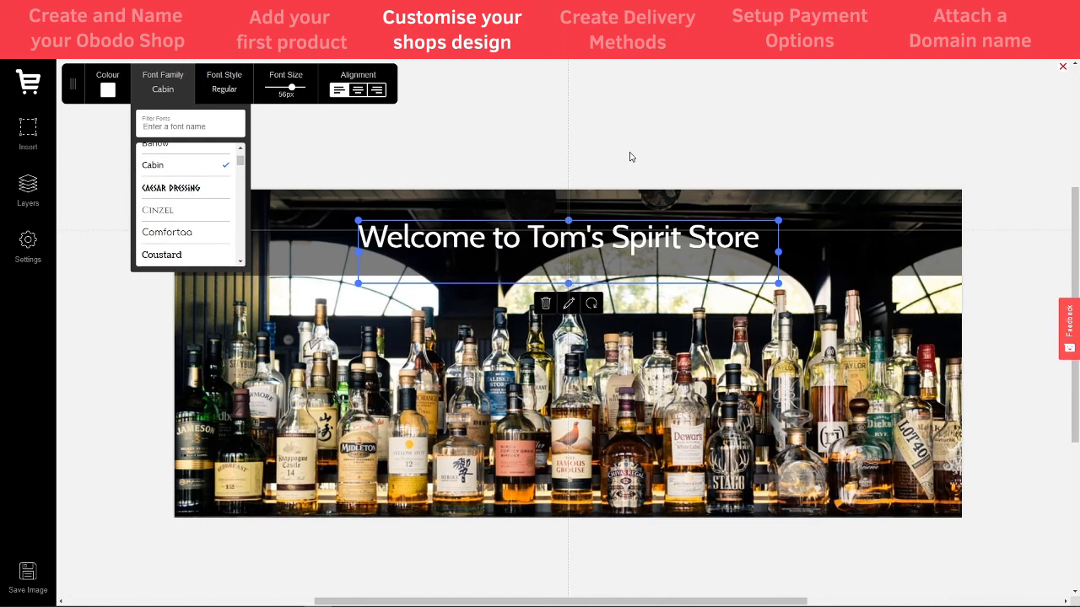
click(678, 121)
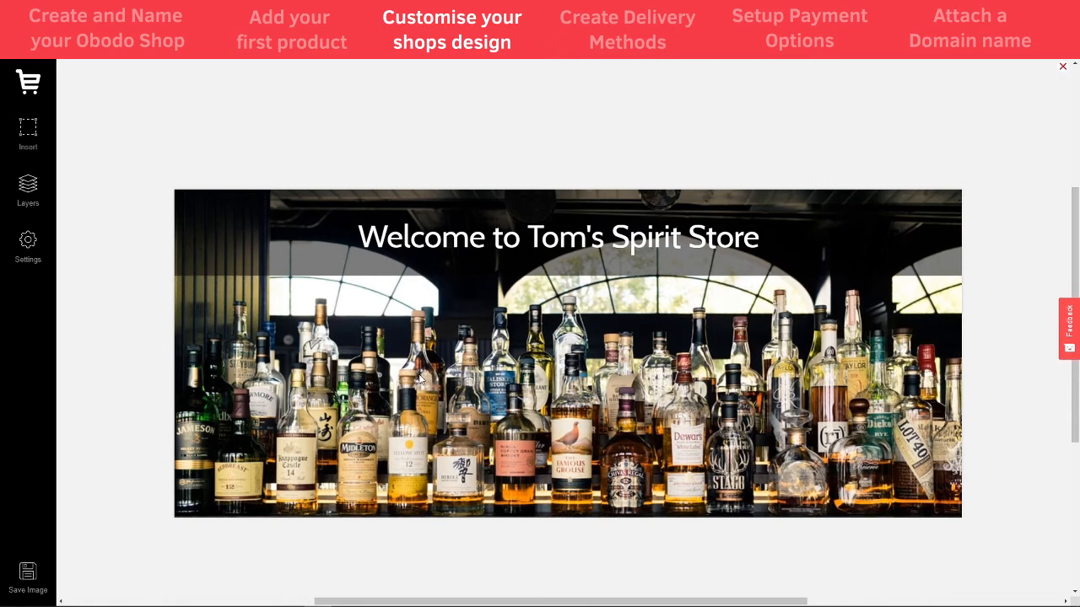
Save the banner from the Image Builder and click into the Image Description field
click(29, 577)
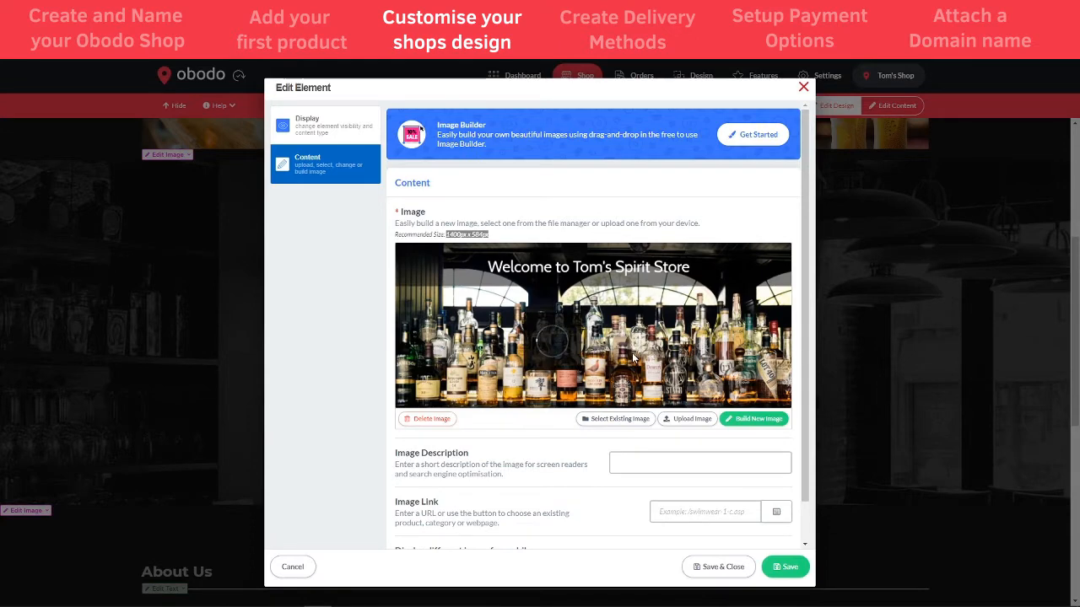
scroll(633, 359, down, 1)
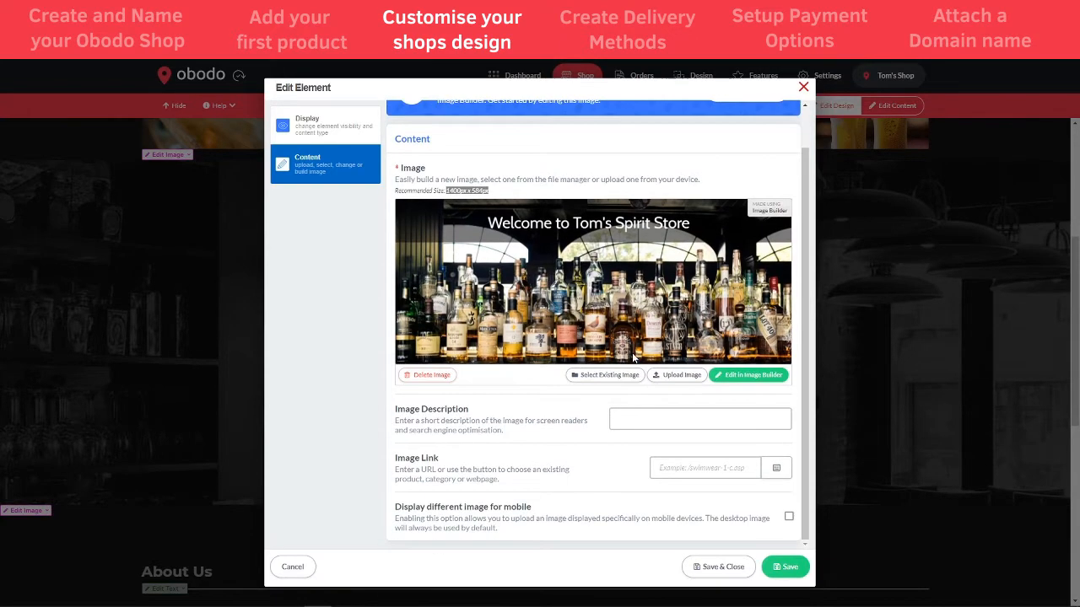
click(635, 418)
Set the banner's Image Link to the Spirit category page, then Save & Close
click(777, 469)
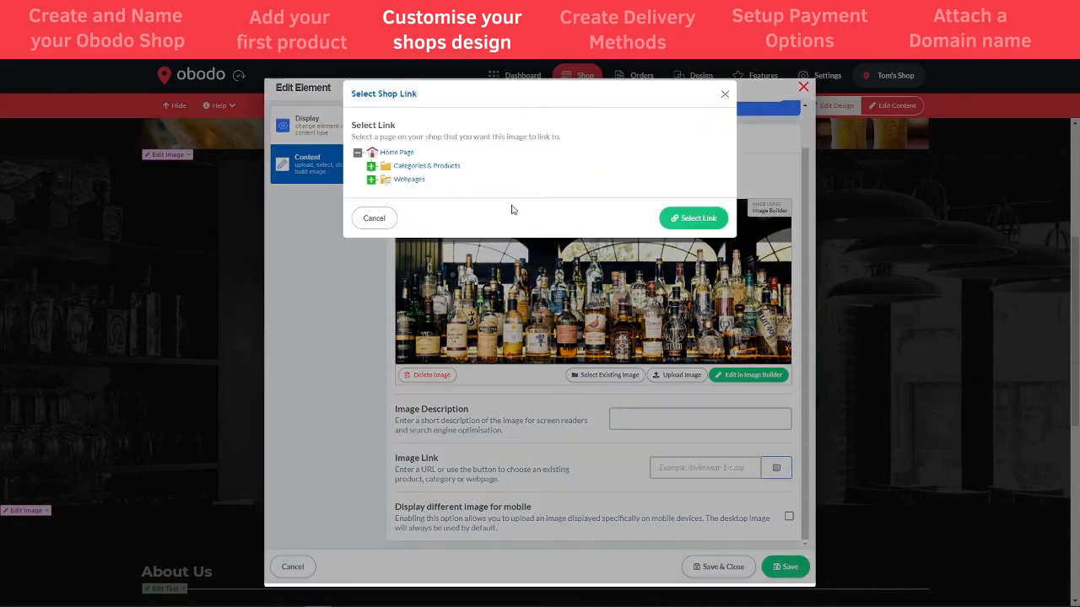
click(371, 166)
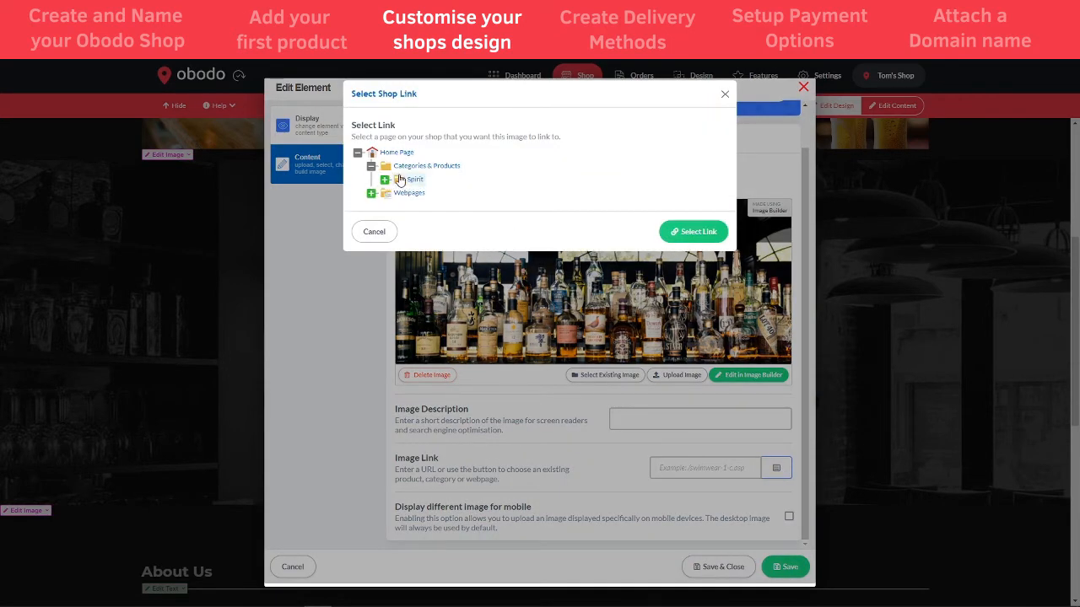
click(407, 180)
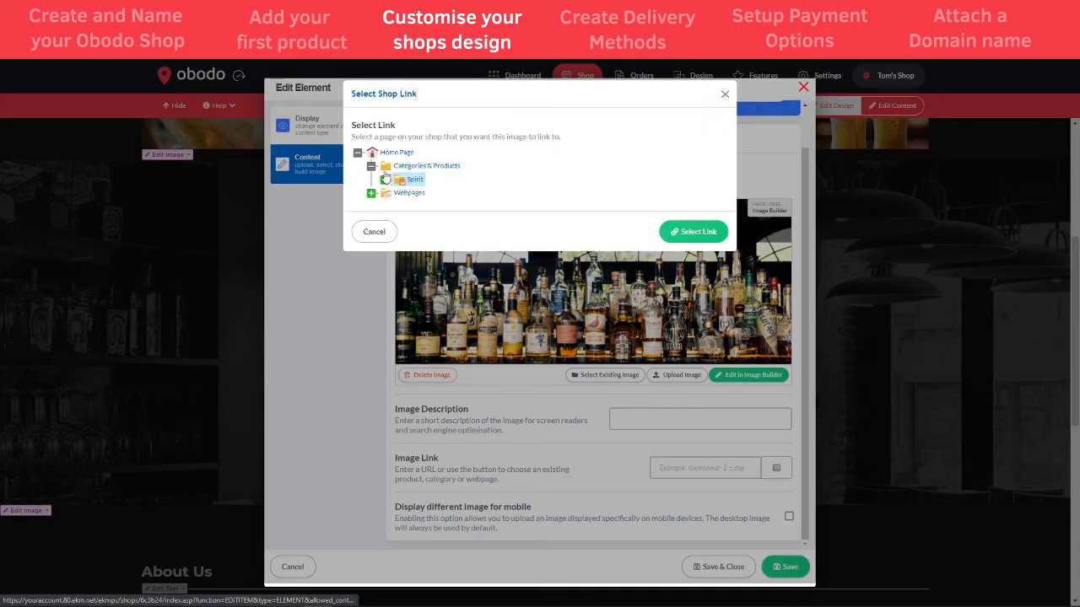
click(702, 233)
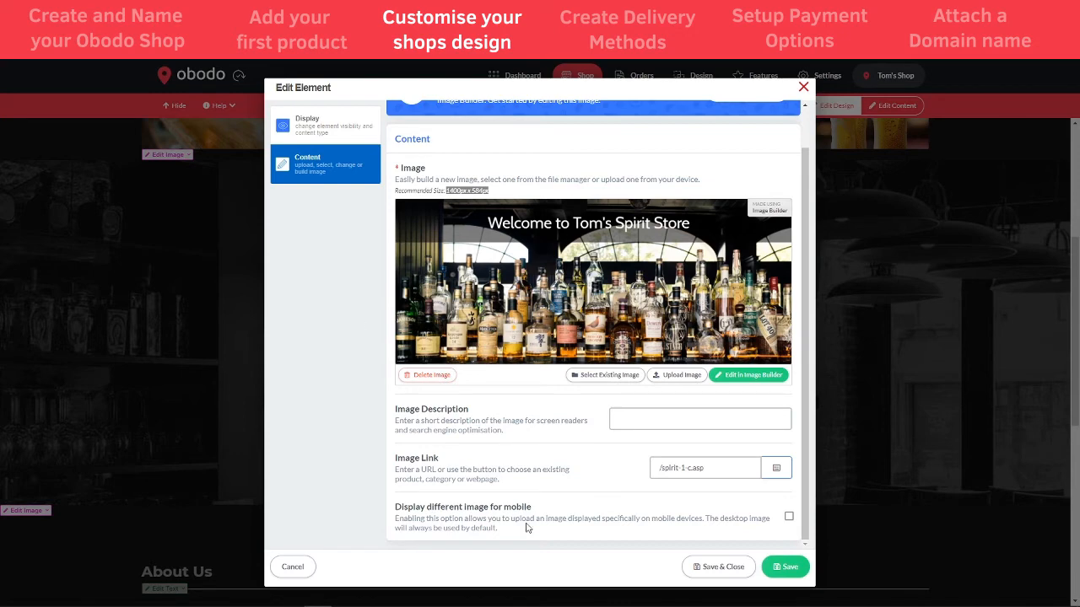
click(713, 569)
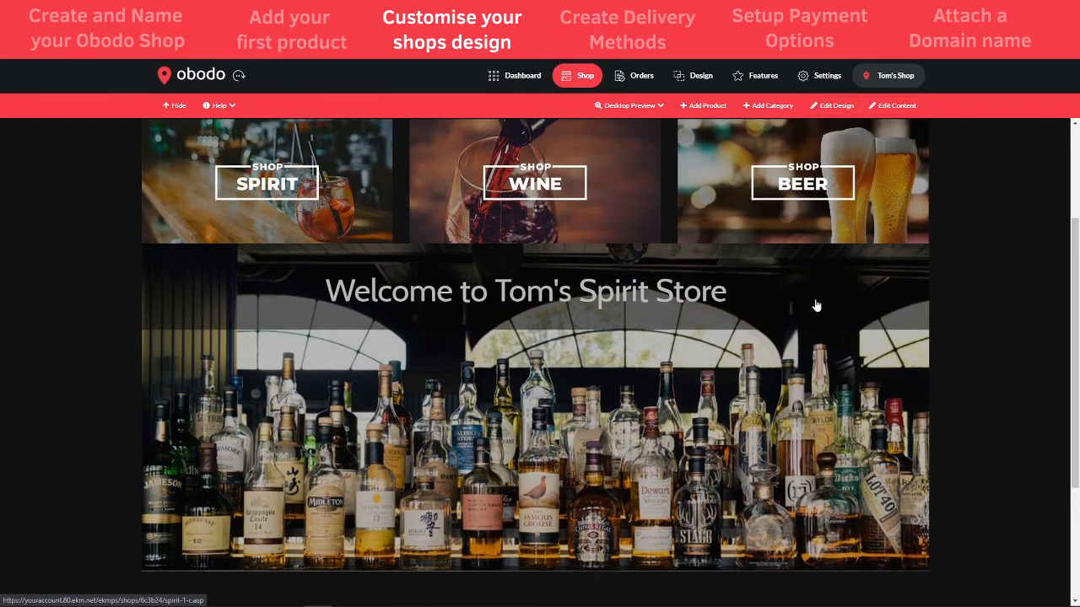
Scroll the shop home page to check the Welcome banner below the Spirit, Wine and Beer tiles
scroll(432, 479, down, 2)
scroll(432, 481, up, 1)
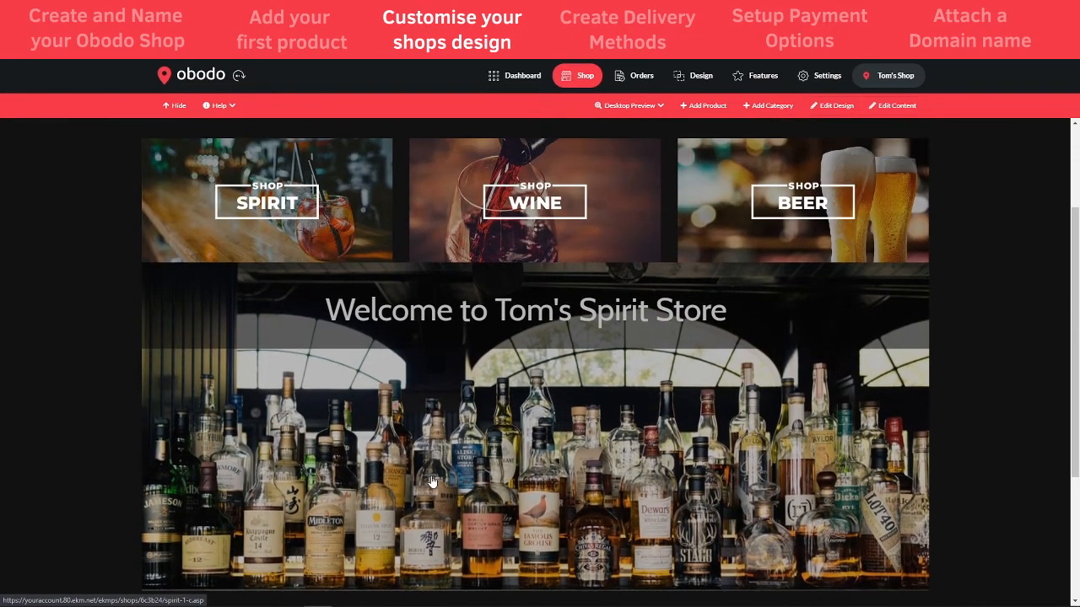
scroll(432, 481, down, 1)
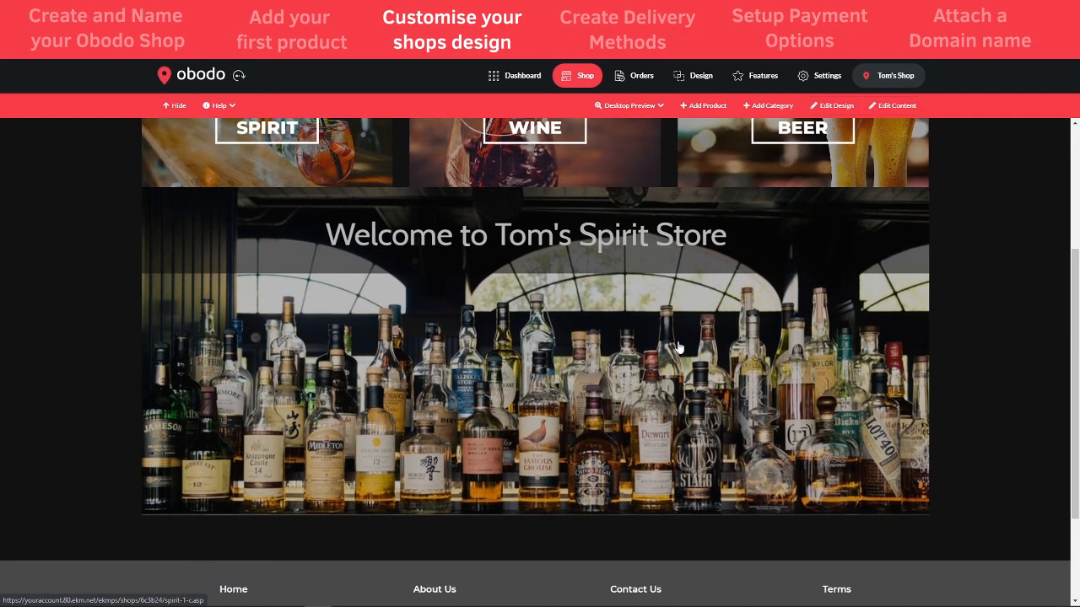
scroll(1029, 199, up, 1)
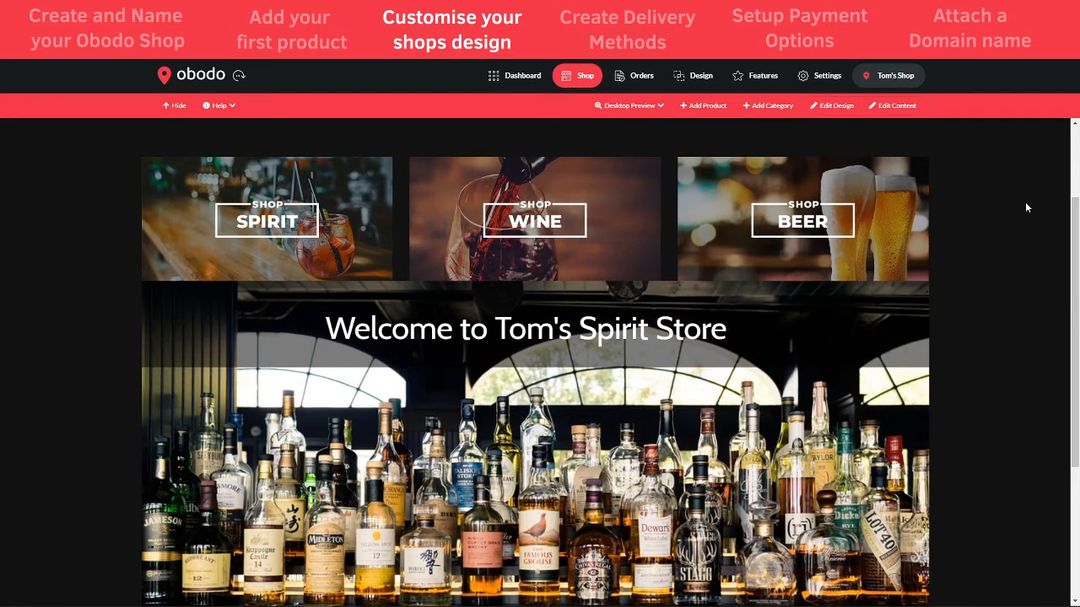
scroll(559, 333, up, 2)
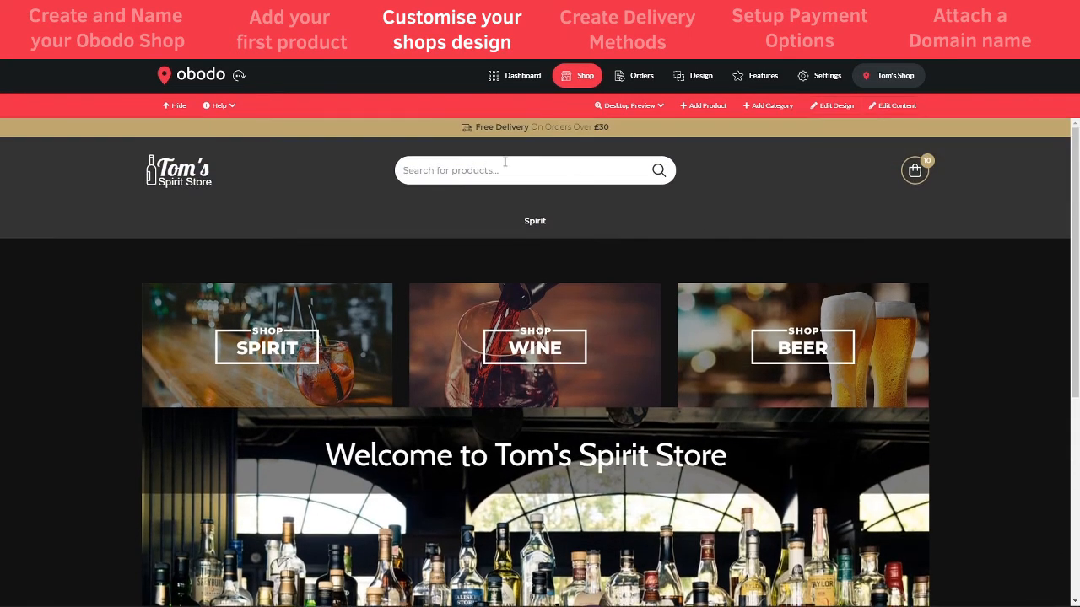
scroll(406, 364, down, 2)
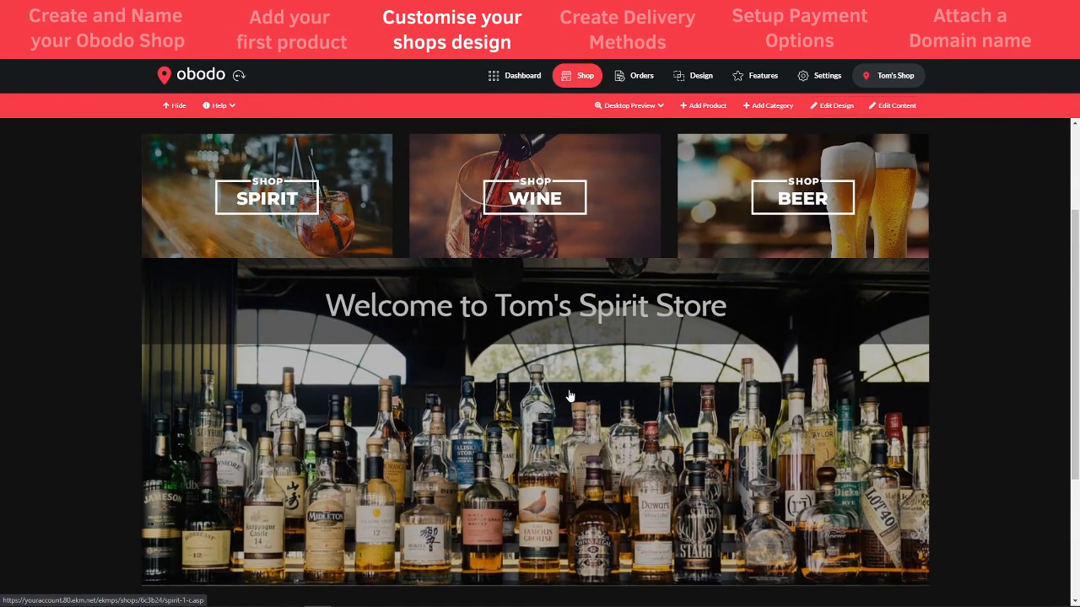
scroll(569, 395, up, 2)
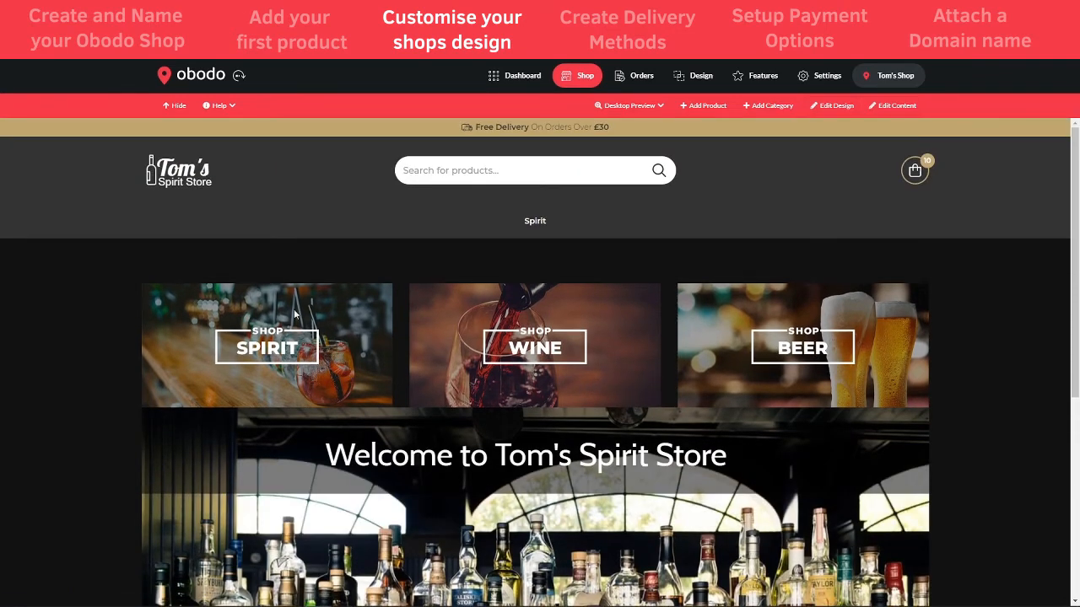
scroll(768, 352, down, 3)
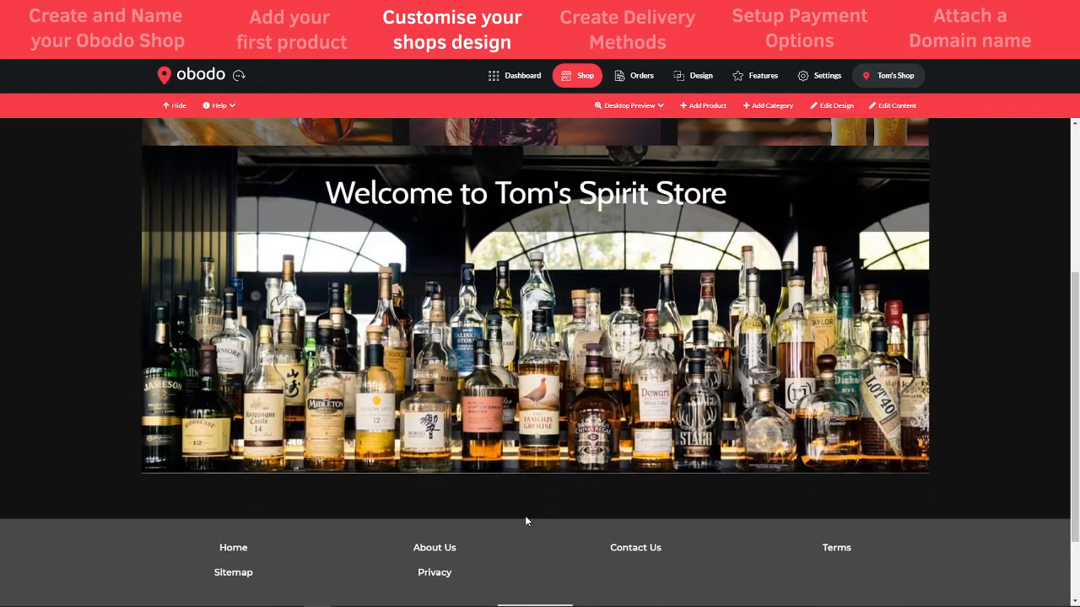
scroll(540, 496, up, 3)
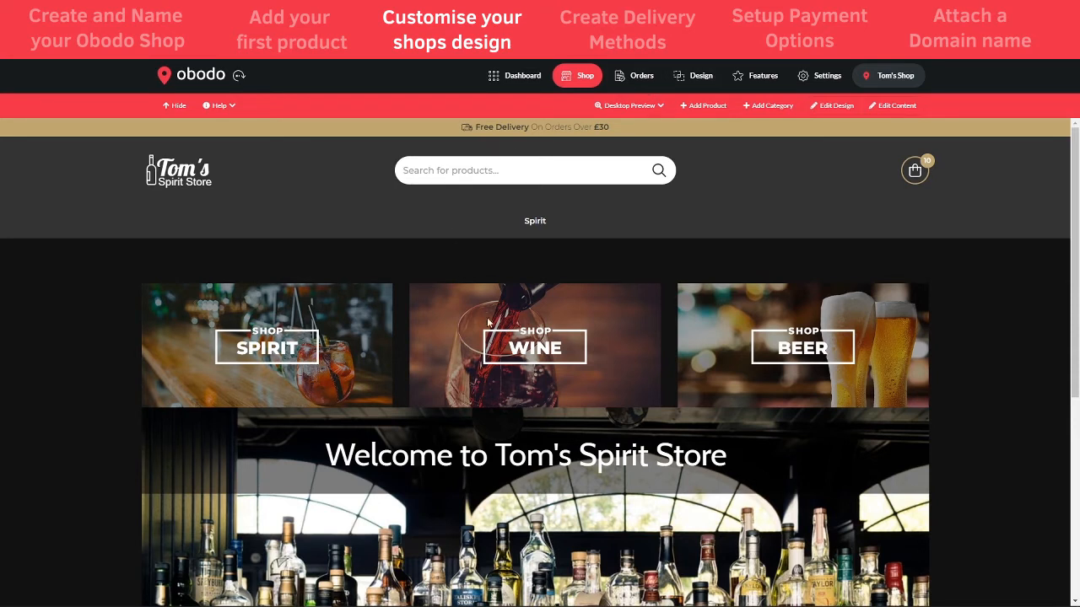
Open Edit Layout for the theme from the Design section
click(691, 85)
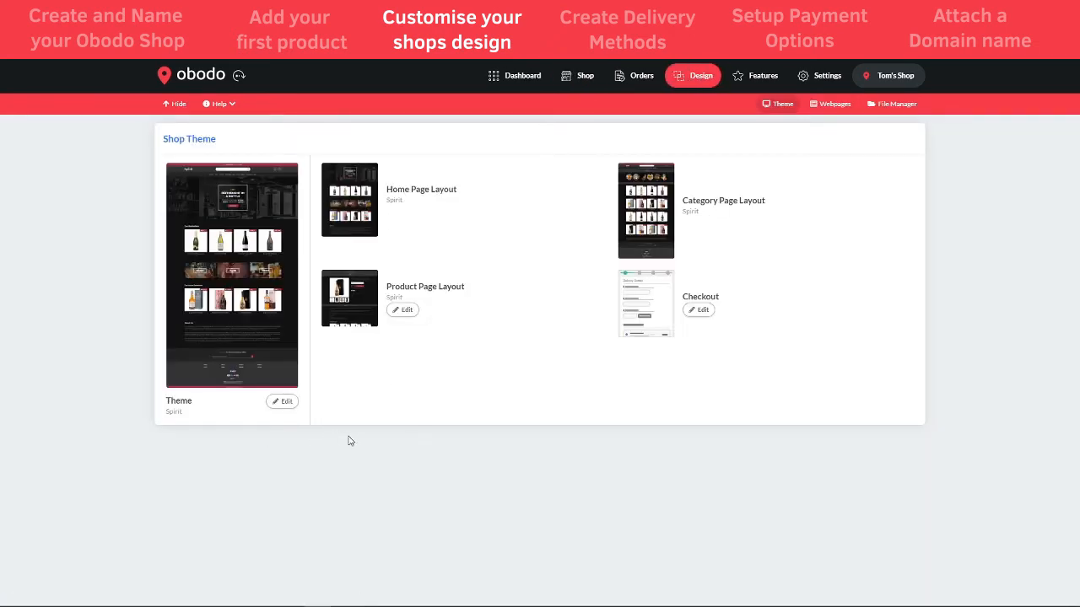
click(286, 402)
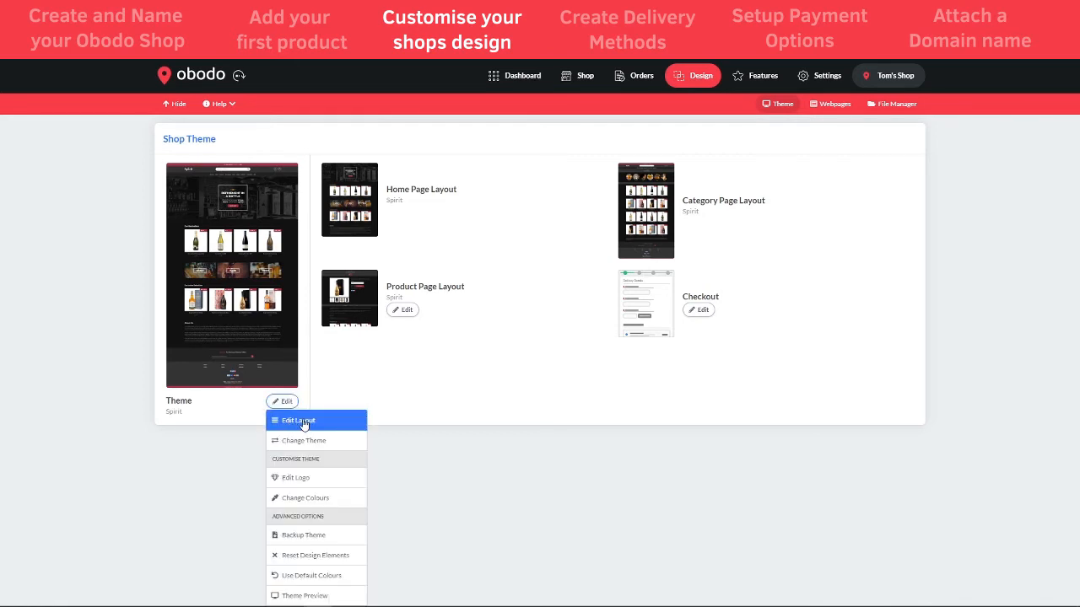
click(303, 421)
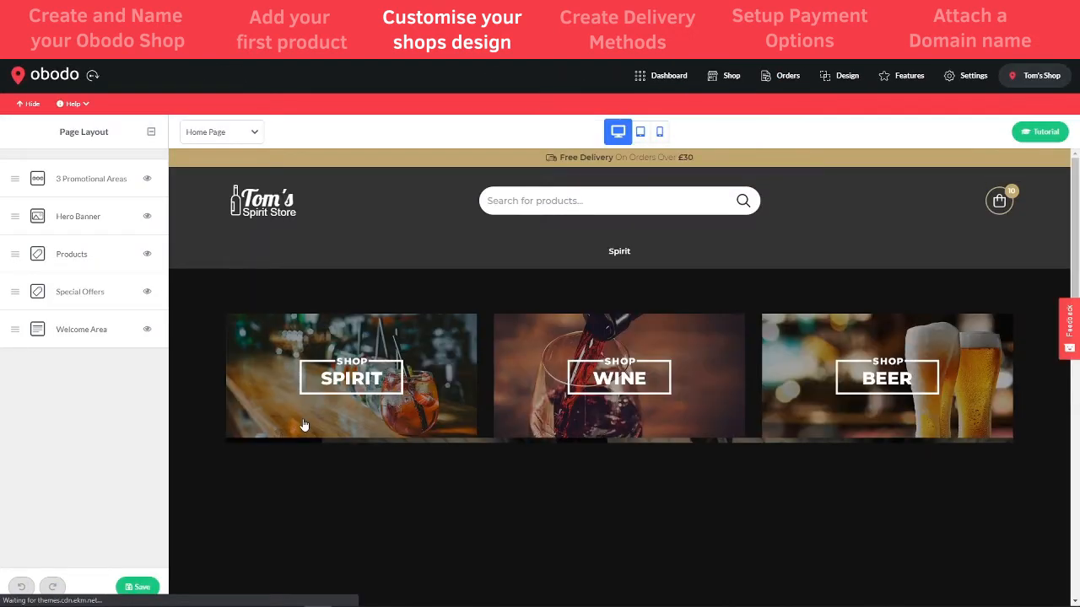
Reorder sections so Hero Banner sits above the 3 Promotional Areas, and save the layout
scroll(327, 418, down, 3)
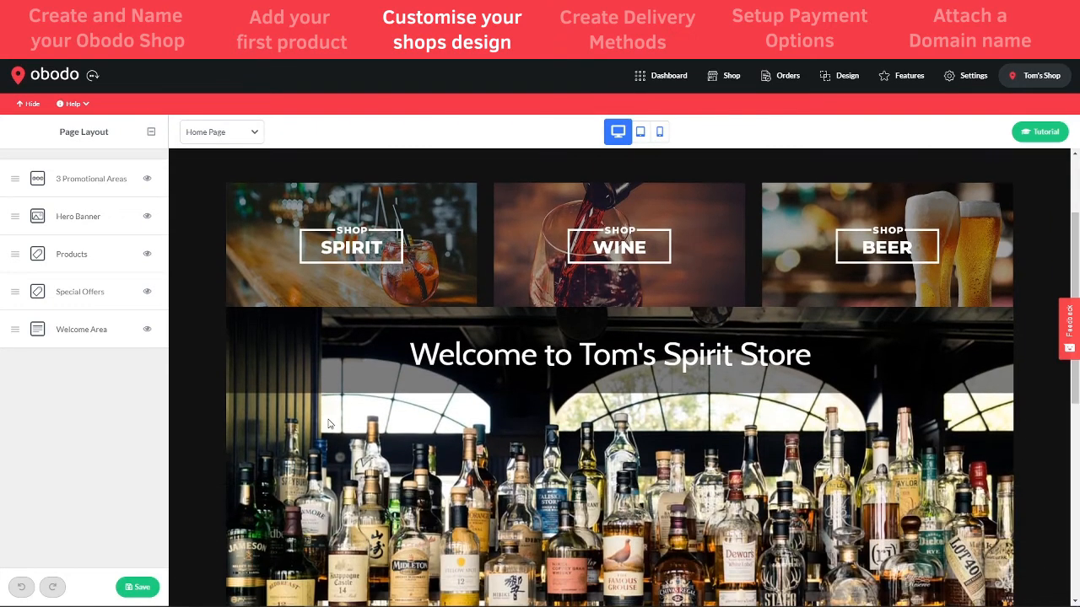
scroll(325, 413, up, 2)
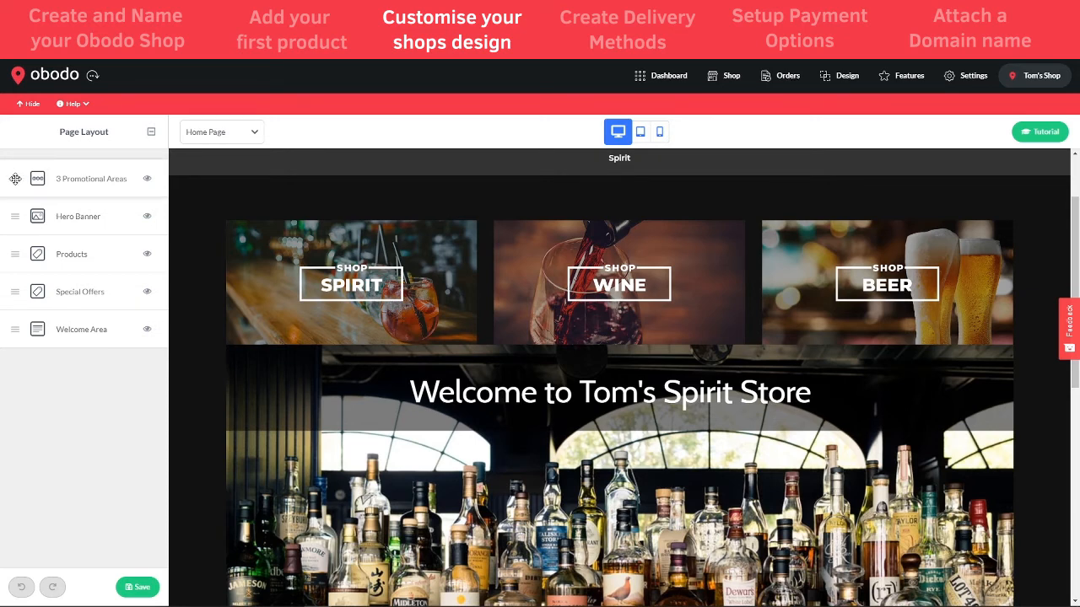
drag(15, 179, 26, 219)
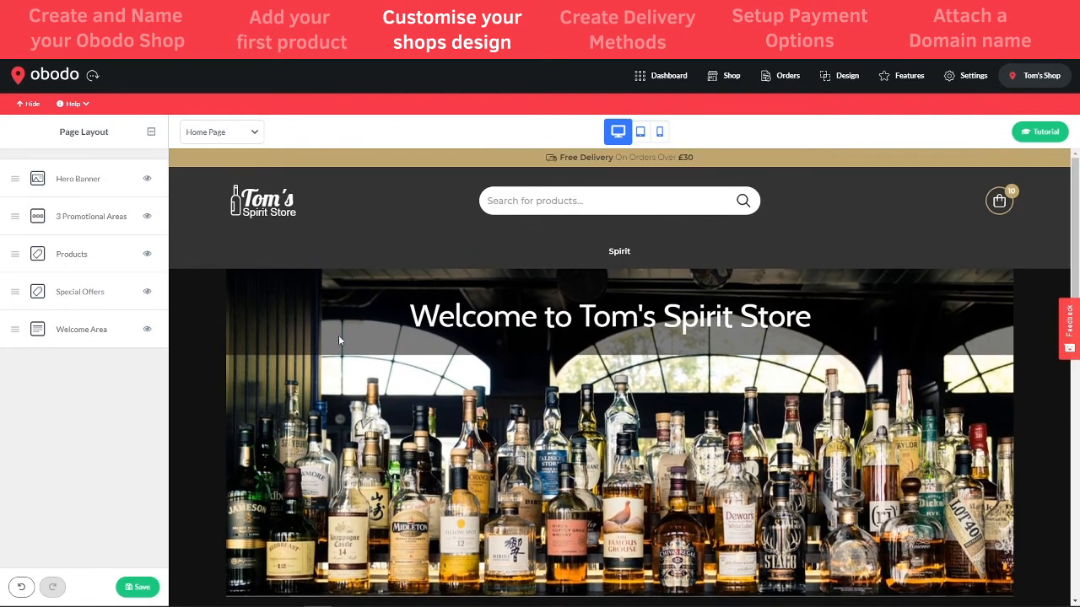
scroll(640, 495, down, 2)
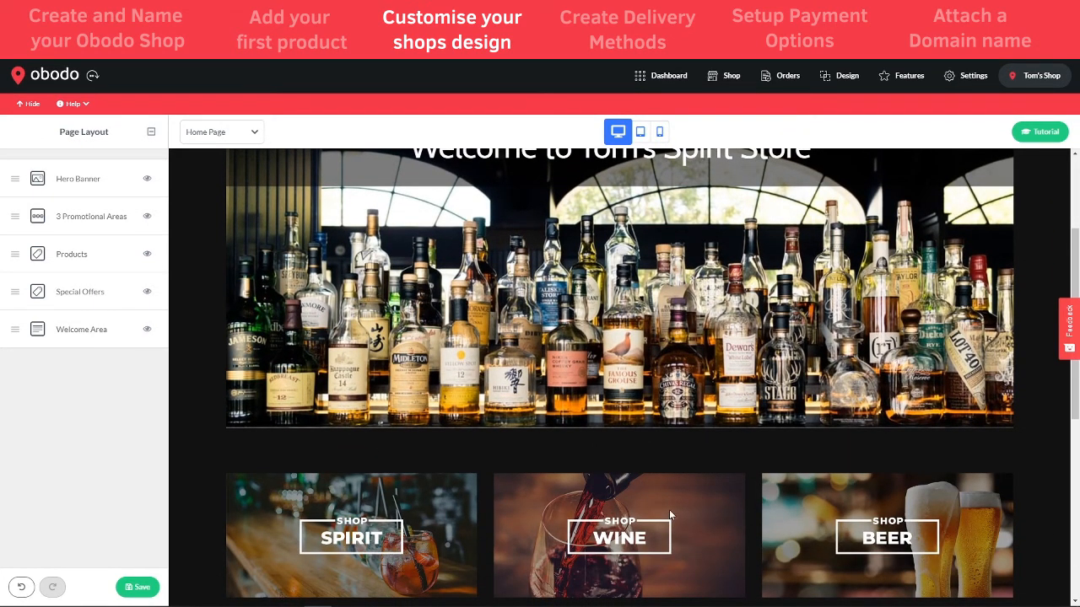
scroll(463, 399, up, 4)
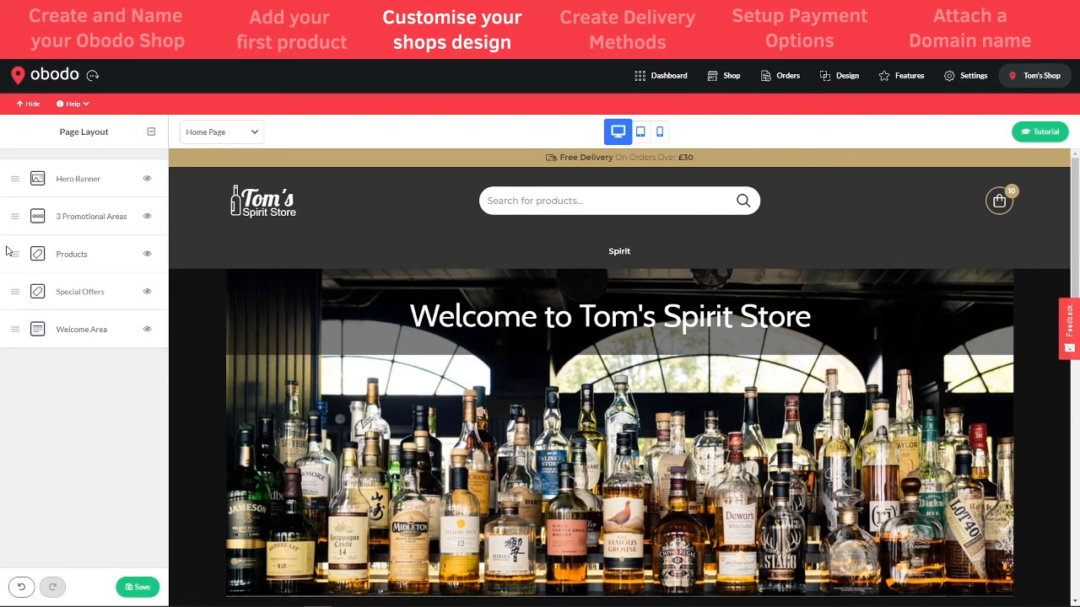
mouse_move(14, 329)
mouse_down()
mouse_move(12, 180)
mouse_move(3, 340)
mouse_up()
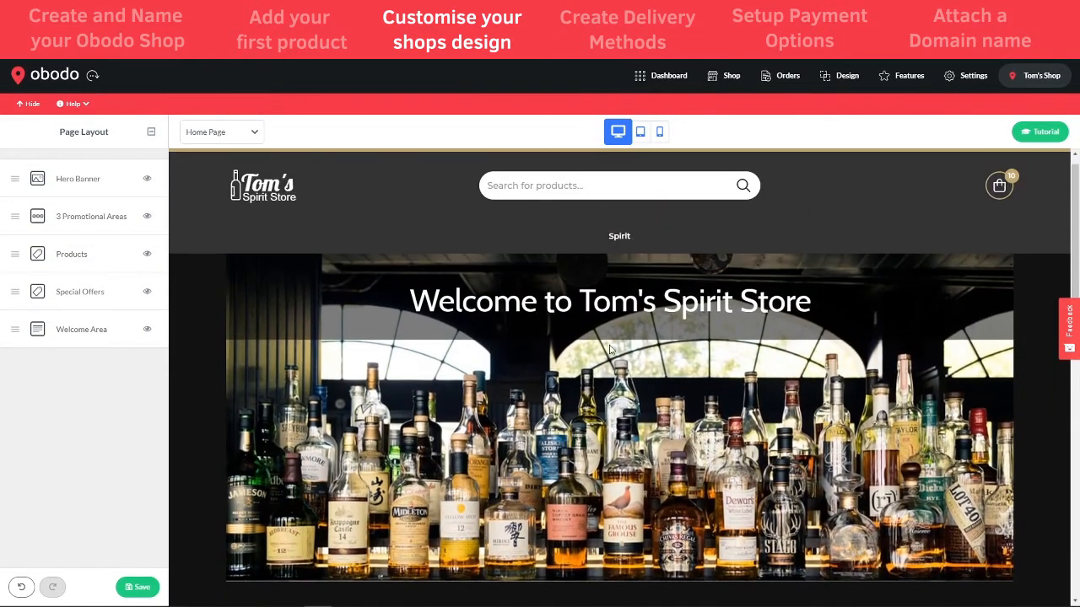
scroll(511, 399, down, 5)
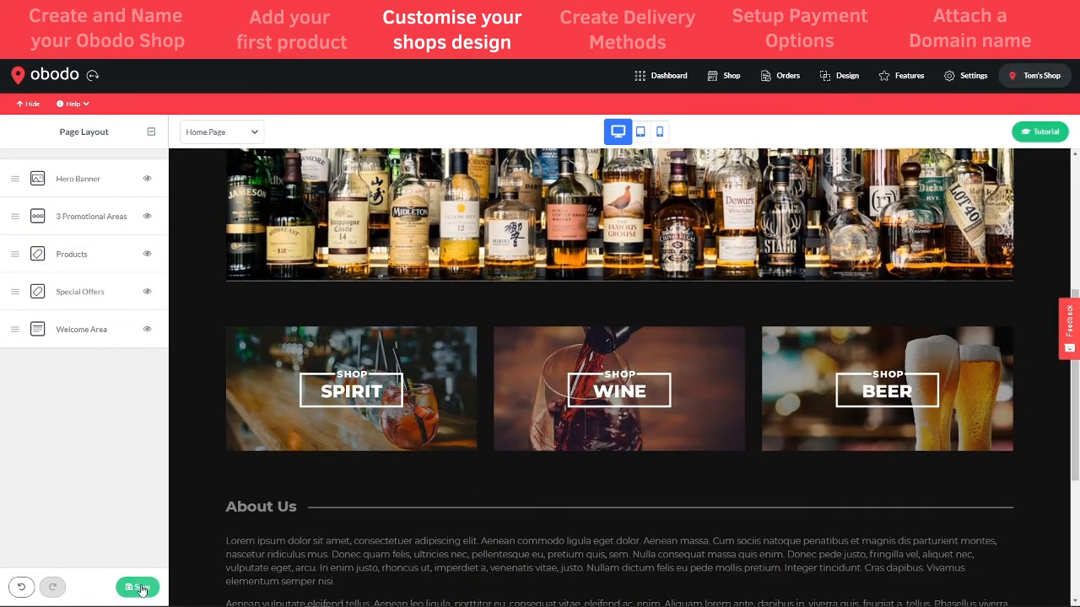
click(140, 588)
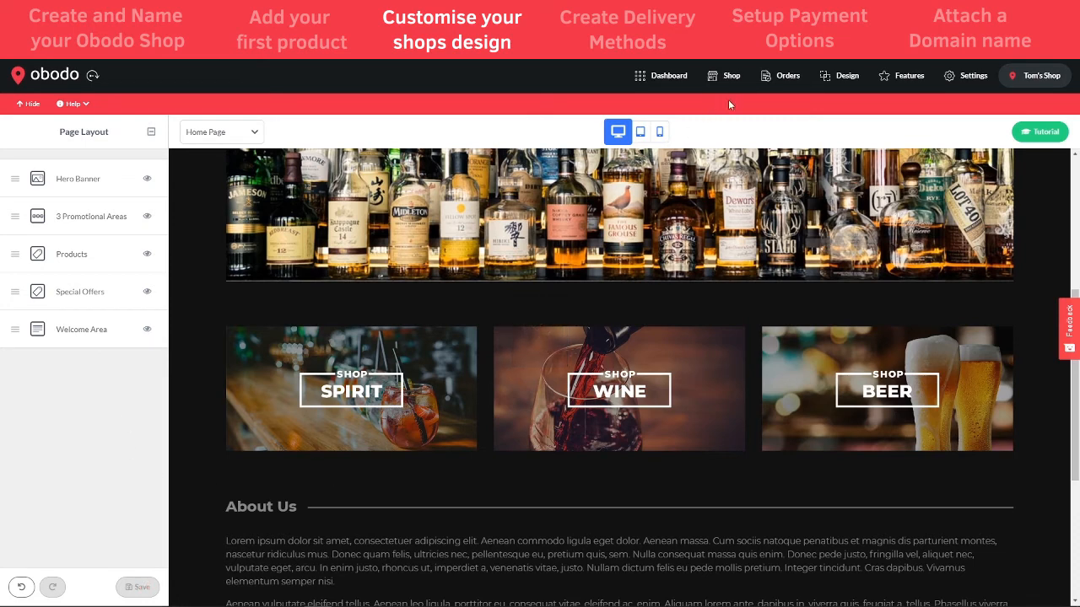
click(726, 76)
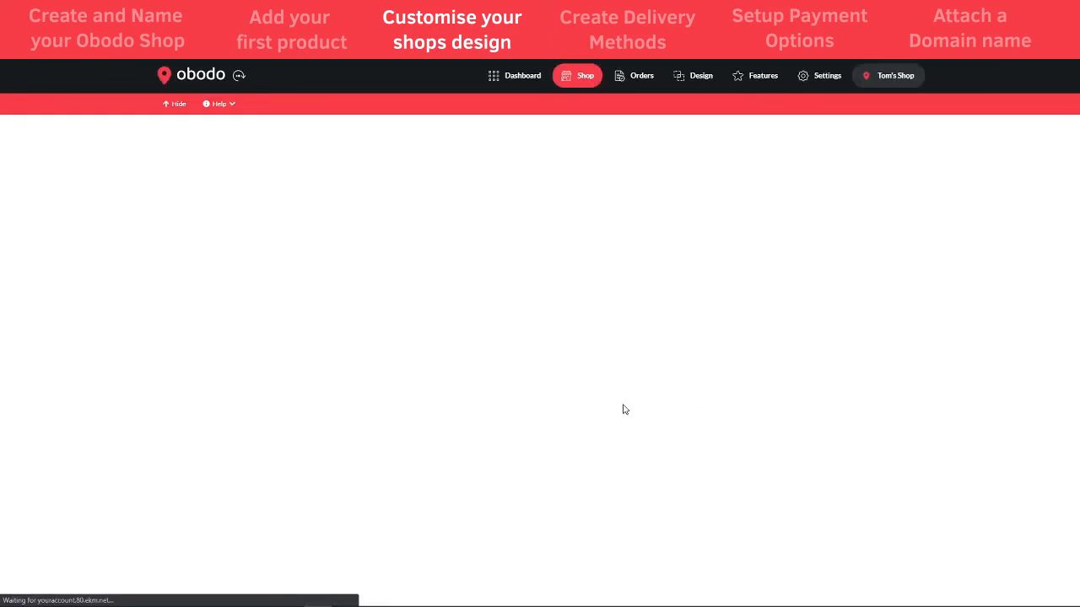
Confirm the welcome banner sits above the Spirit, Wine and Beer tiles, then open the Design theme overview
scroll(532, 422, down, 3)
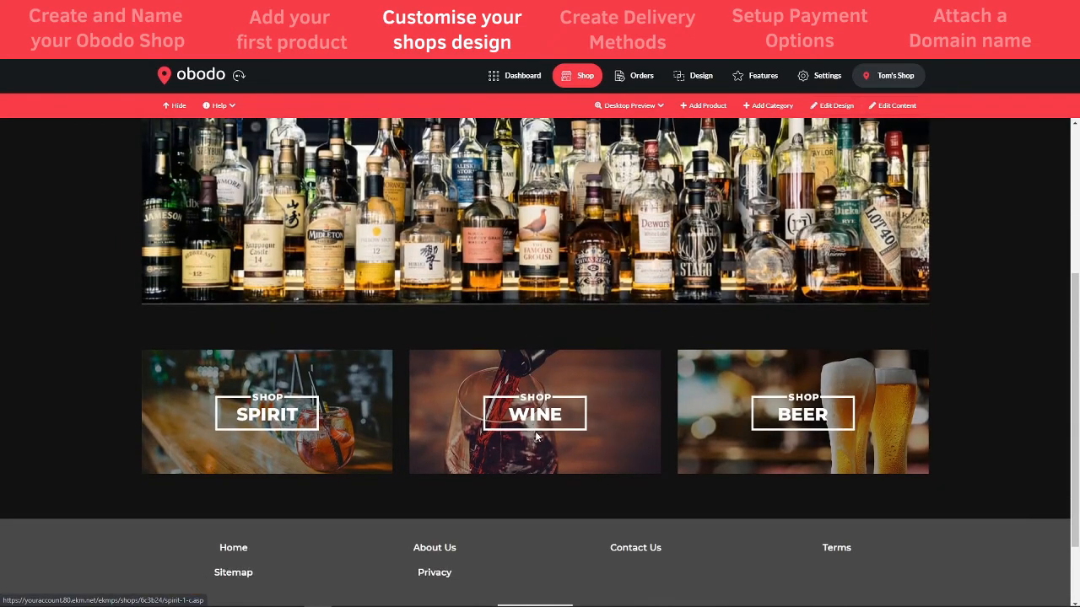
scroll(532, 430, up, 2)
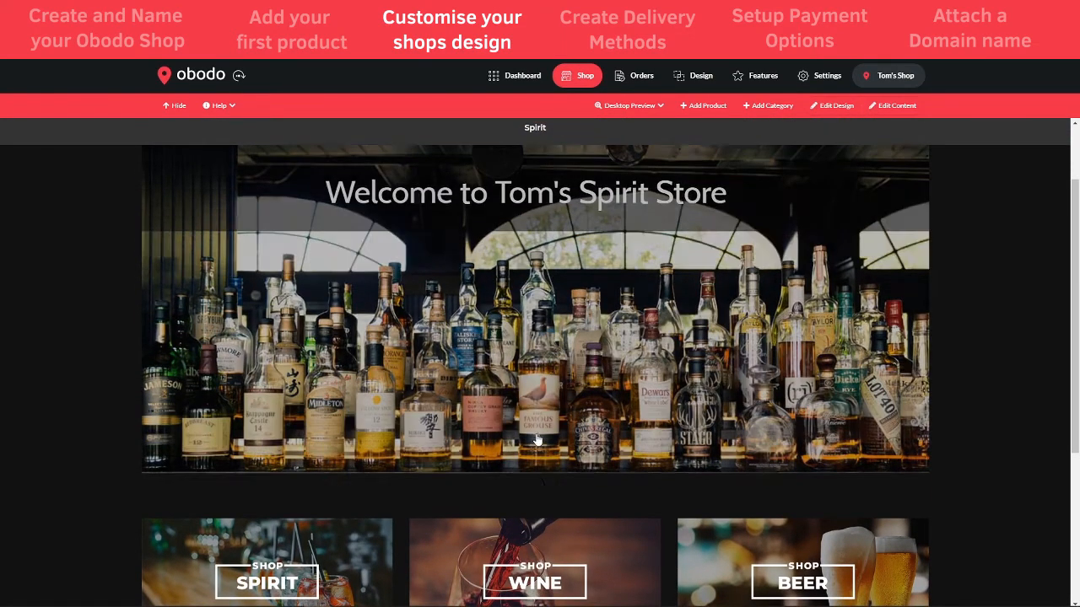
scroll(537, 435, down, 3)
scroll(462, 487, up, 4)
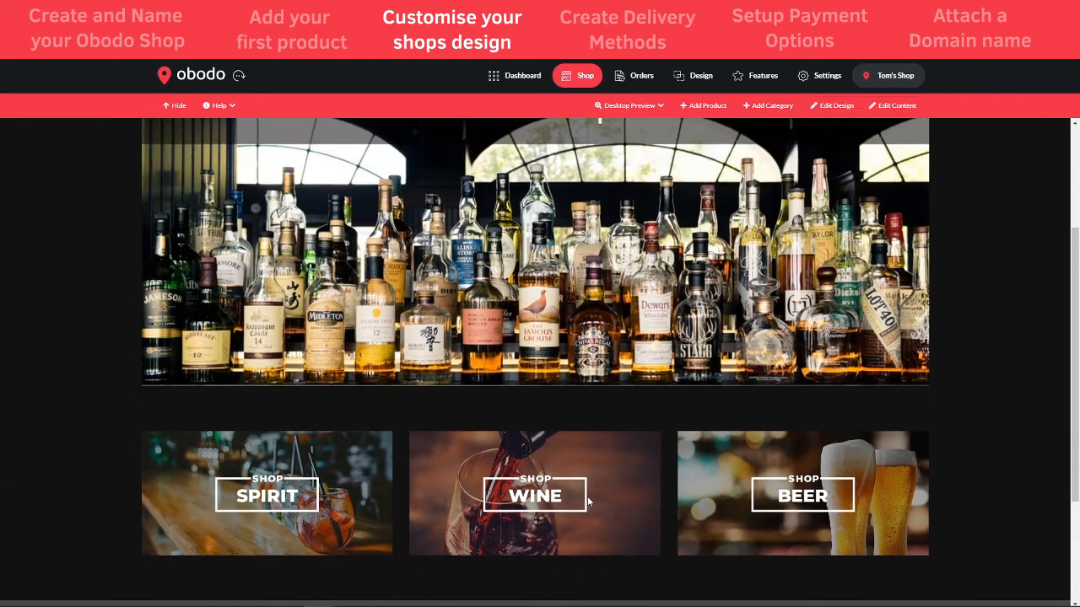
click(685, 76)
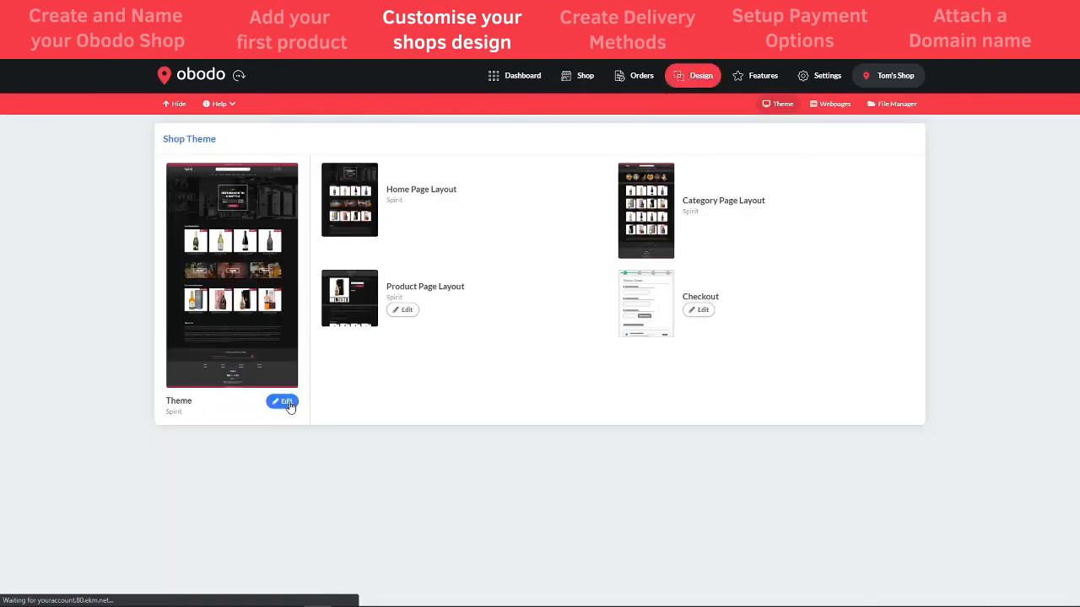
Open Change Colours from the theme's edit options and expand the Theme Colours list
click(287, 403)
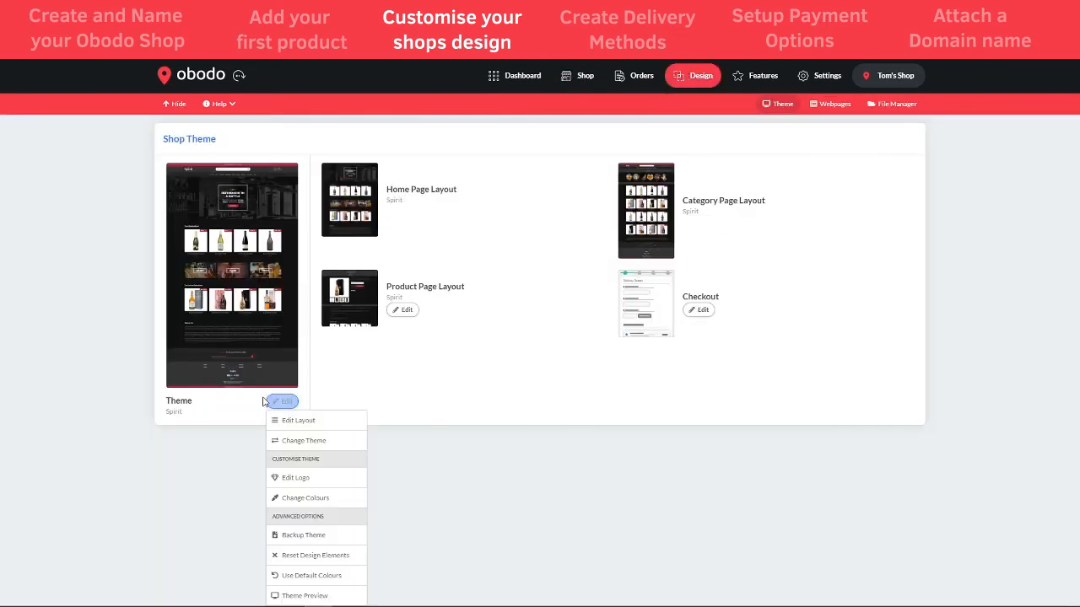
click(301, 501)
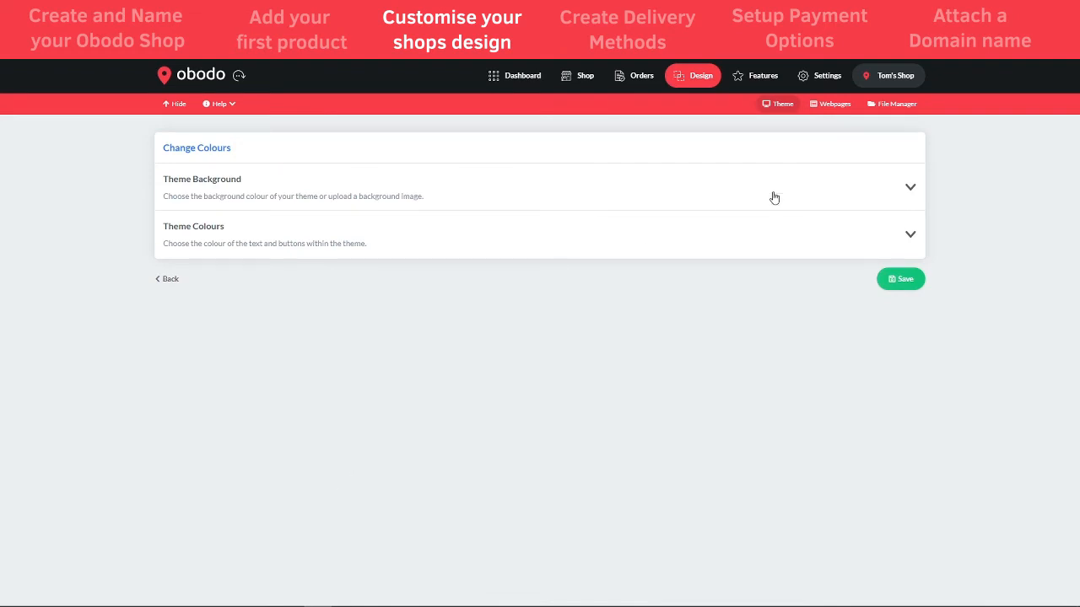
click(821, 175)
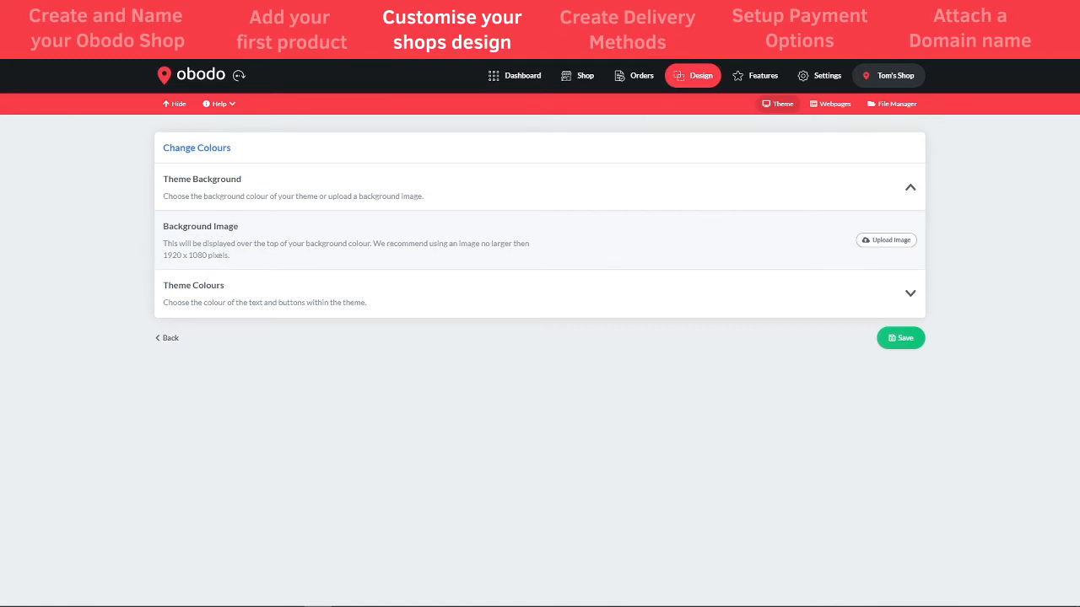
right_click(541, 354)
click(808, 407)
click(849, 194)
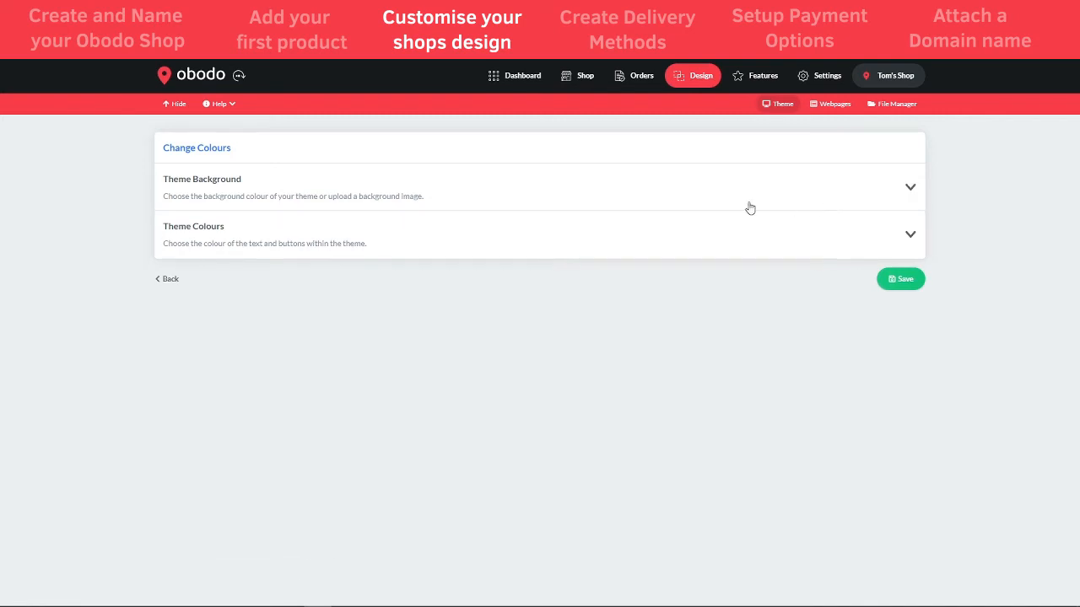
click(658, 241)
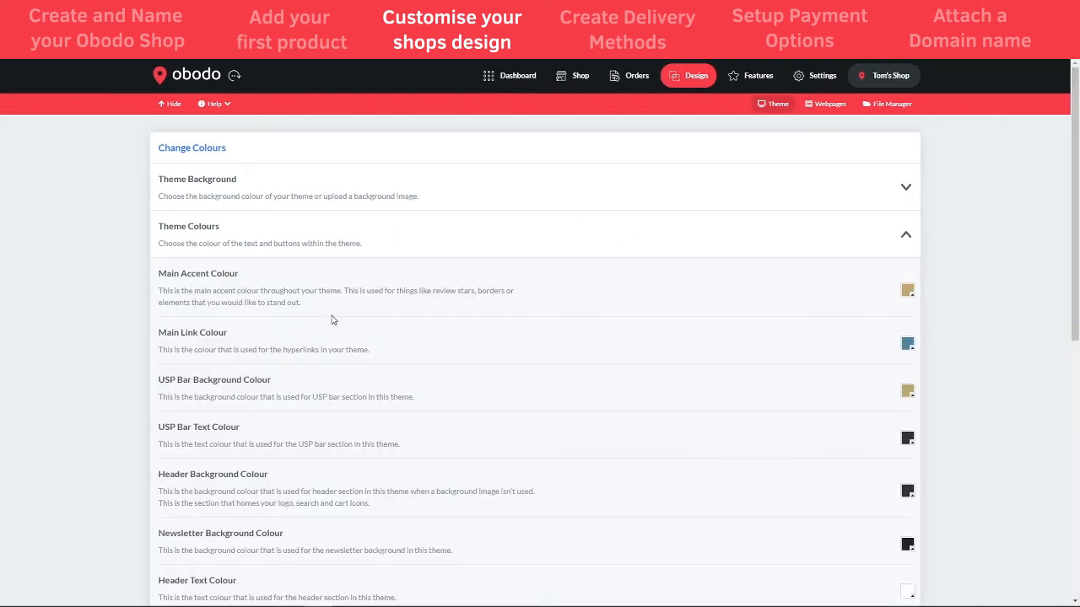
Review the theme colours from Main Accent to the crimson Copyright Bar Background, then save them
scroll(331, 320, down, 3)
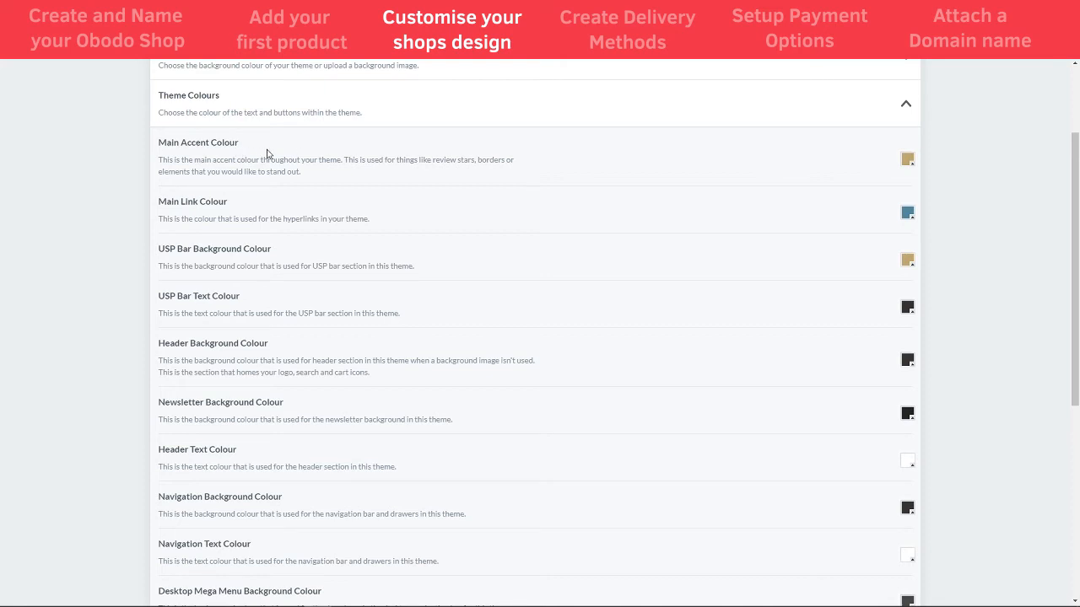
scroll(222, 265, down, 1)
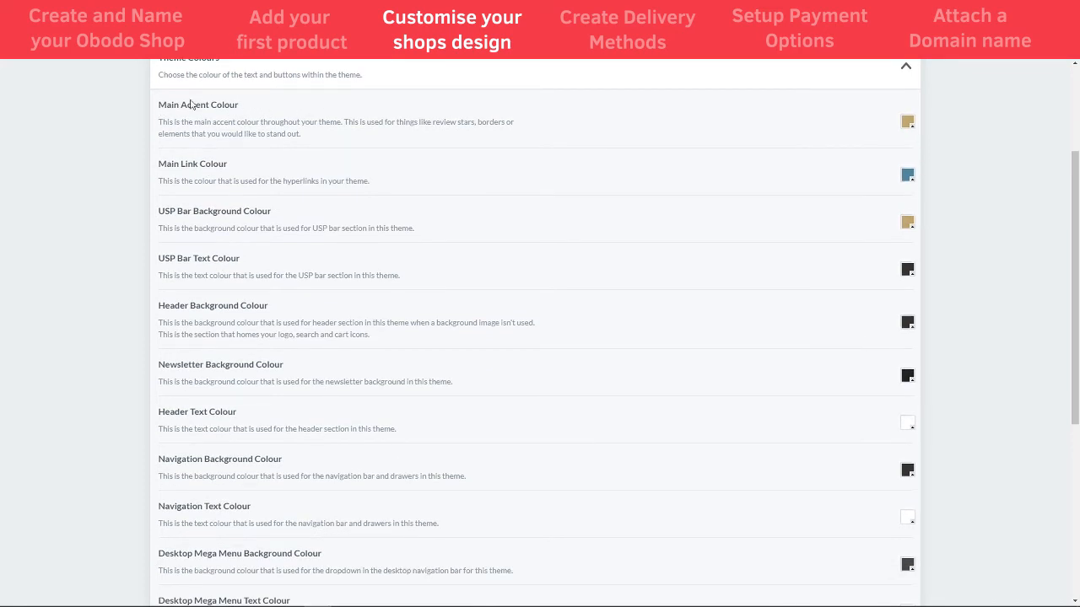
scroll(279, 241, down, 2)
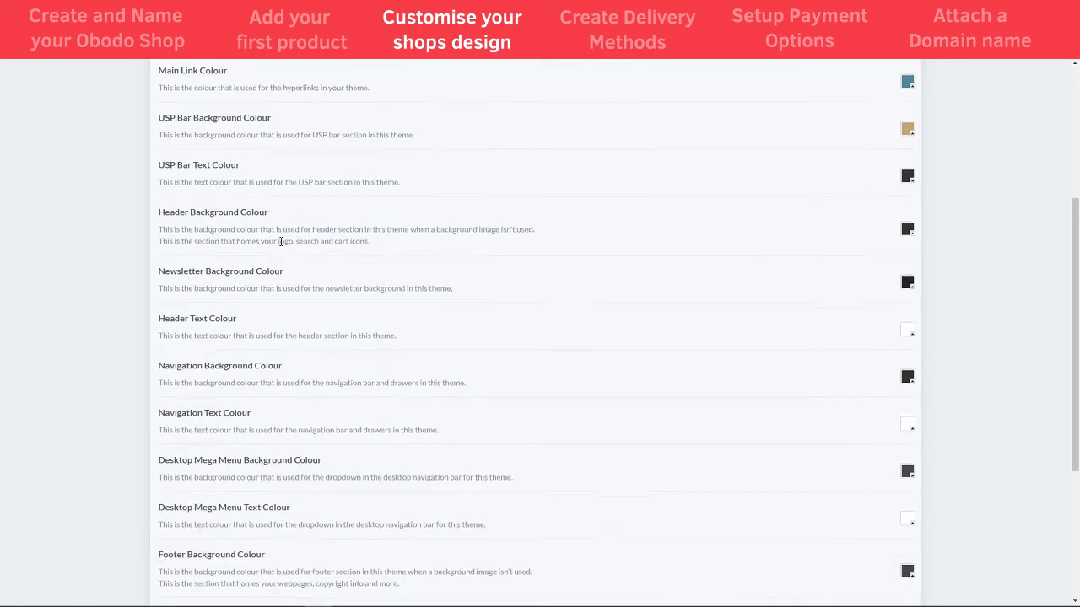
scroll(291, 316, down, 3)
scroll(283, 422, down, 3)
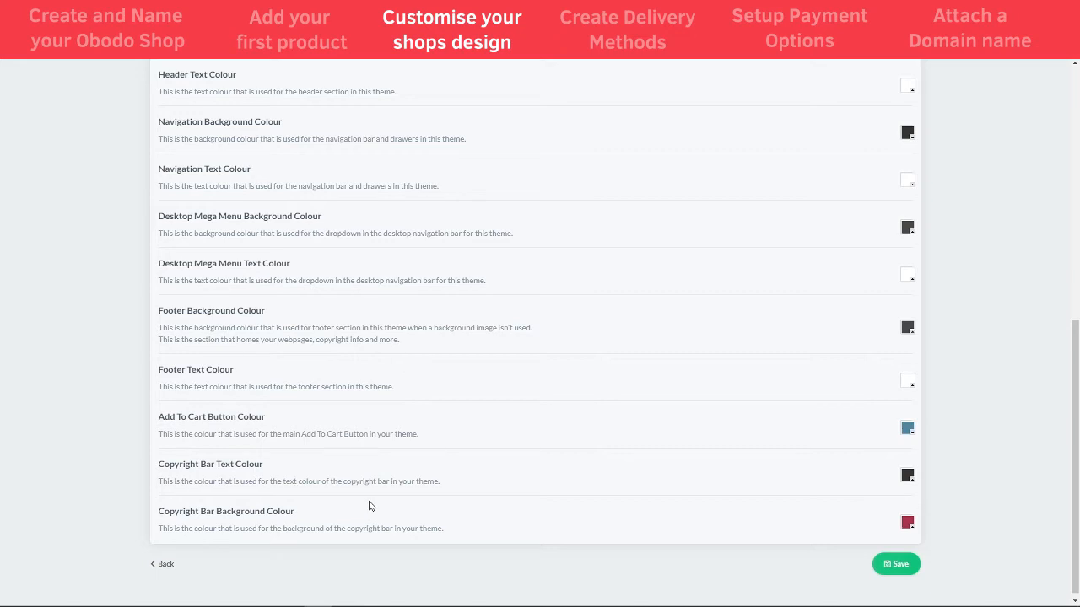
scroll(371, 505, up, 1)
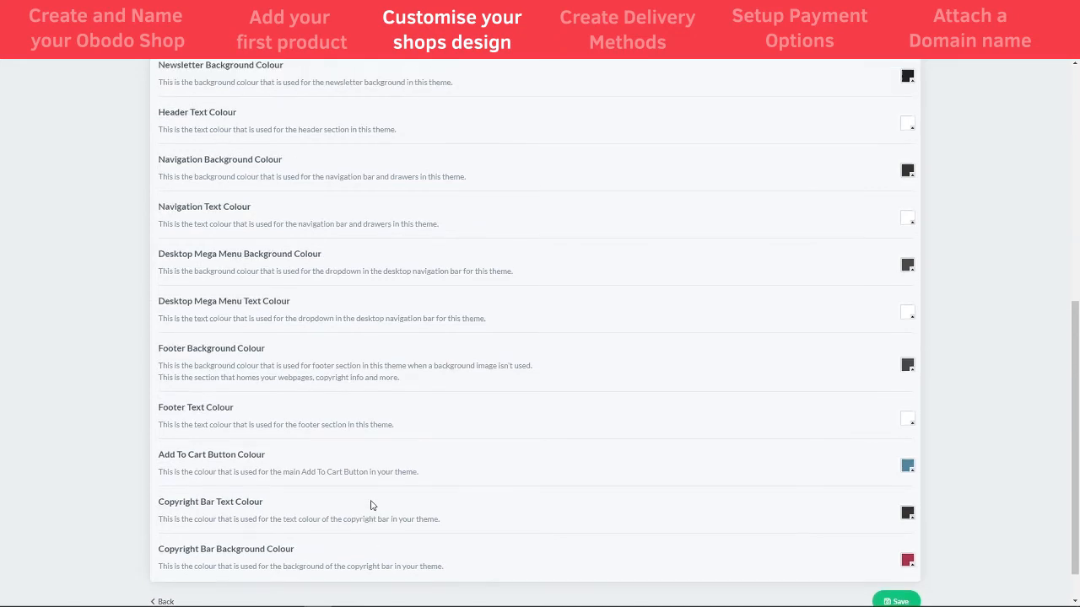
scroll(574, 515, up, 2)
scroll(717, 519, up, 4)
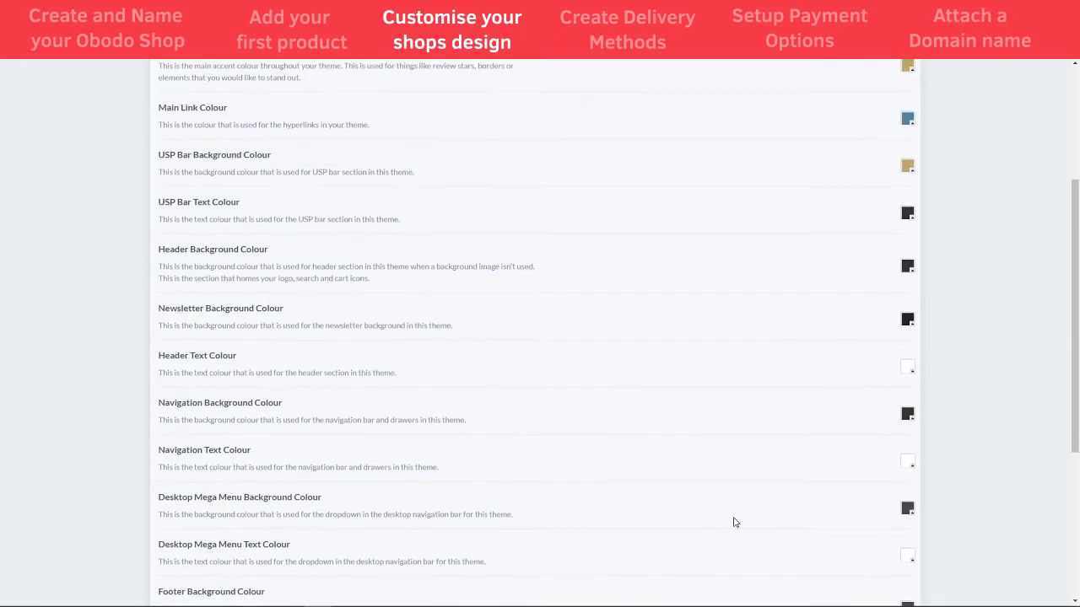
scroll(741, 525, up, 4)
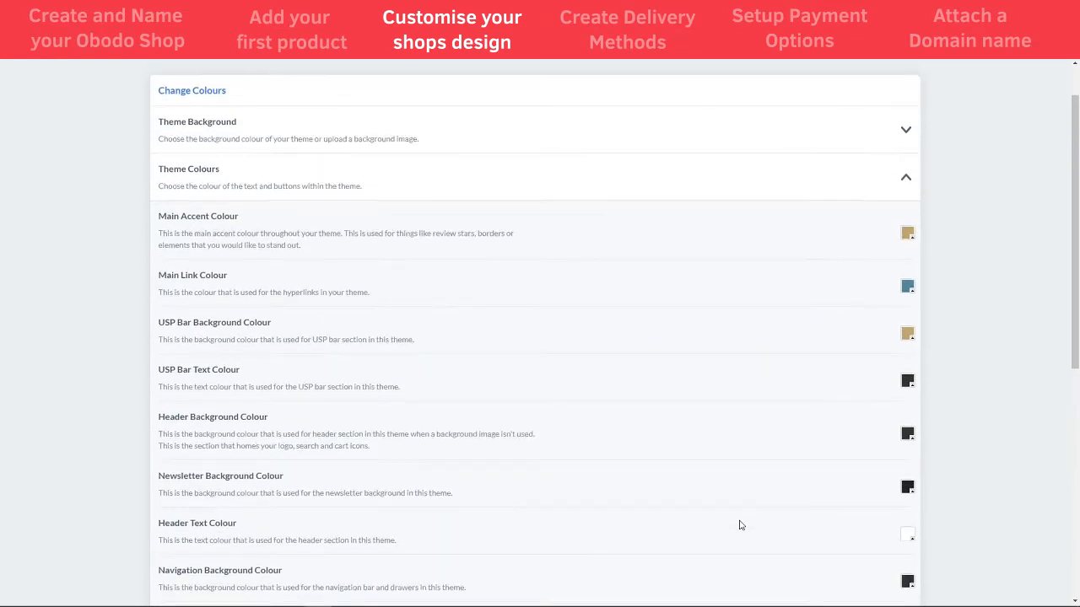
scroll(739, 523, down, 3)
scroll(740, 524, down, 3)
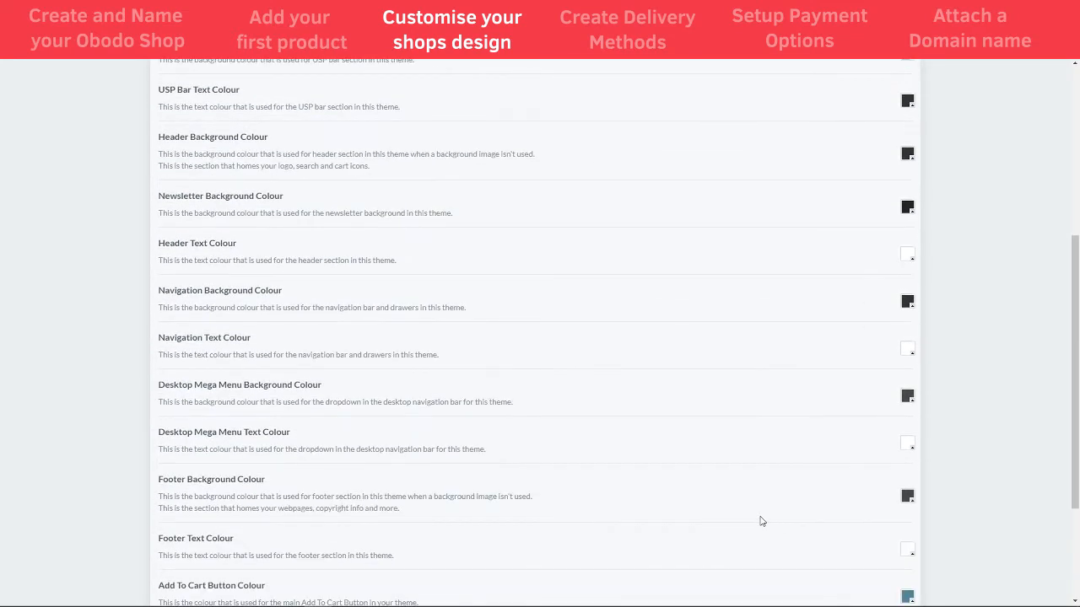
scroll(763, 523, down, 4)
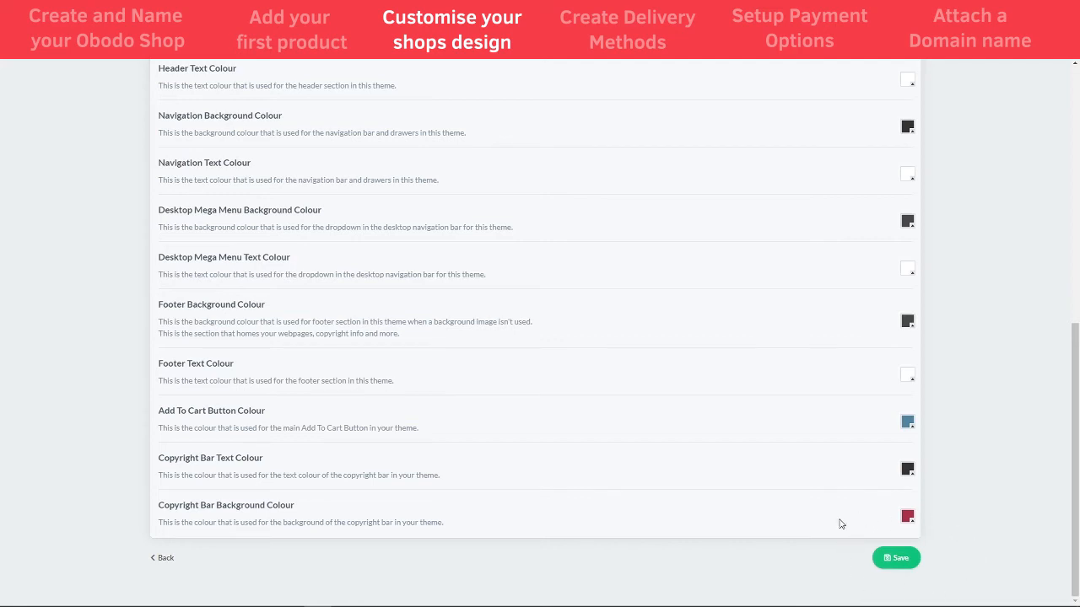
click(888, 560)
Verify the Welcome banner is above the Spirit, Wine and Beer tiles, then return to the Dashboard
scroll(906, 567, up, 6)
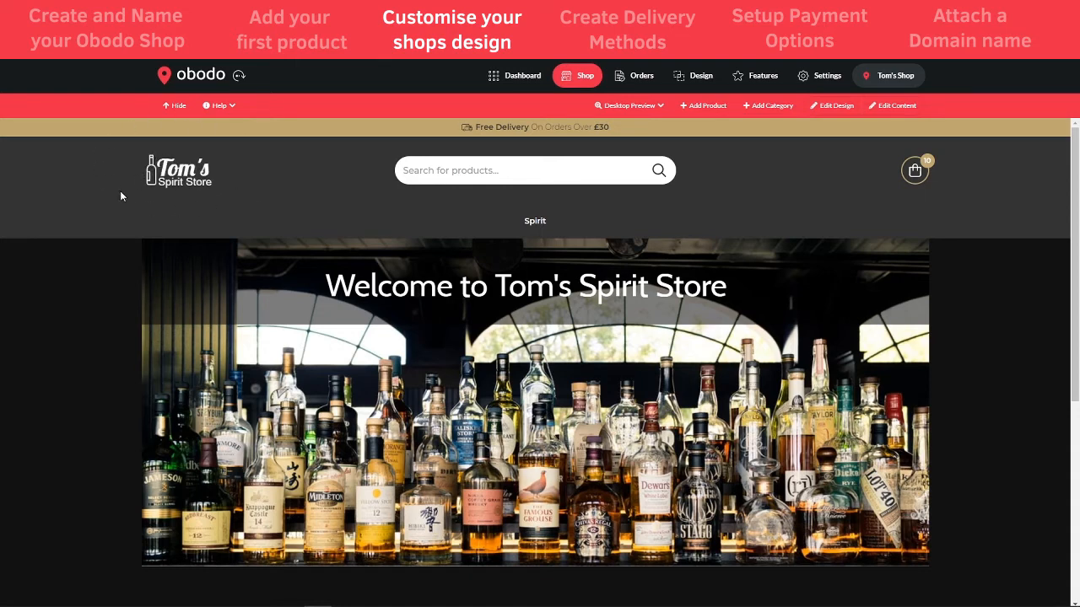
scroll(730, 266, down, 2)
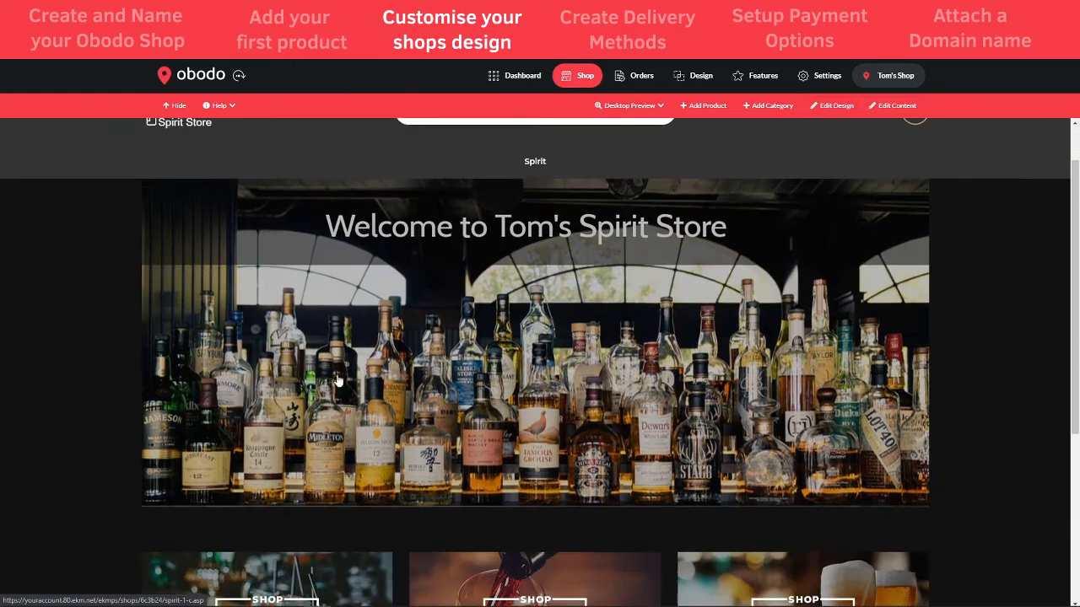
scroll(549, 363, down, 2)
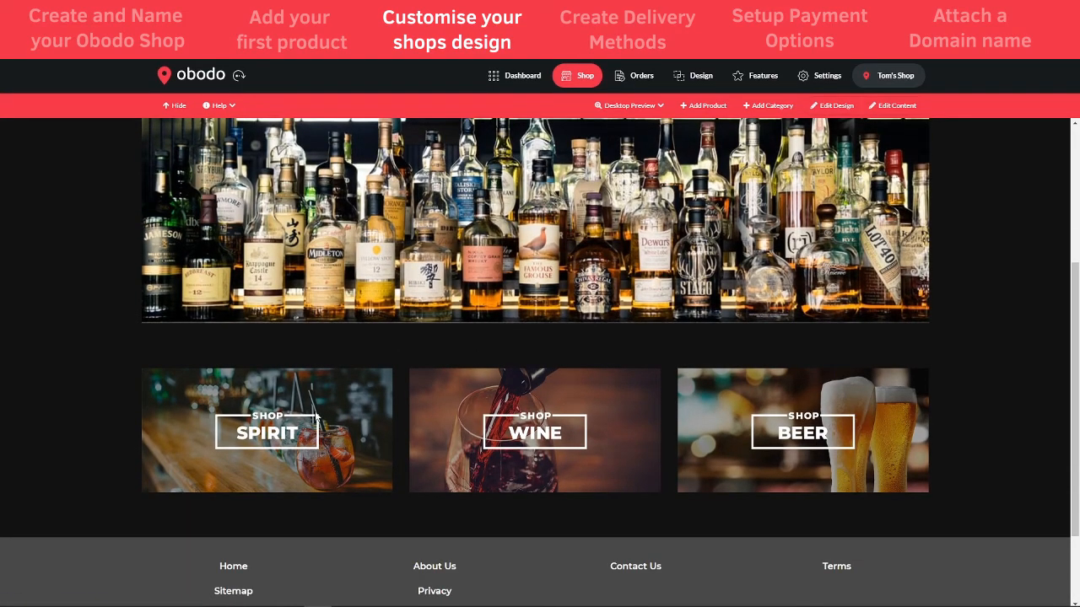
scroll(476, 462, up, 3)
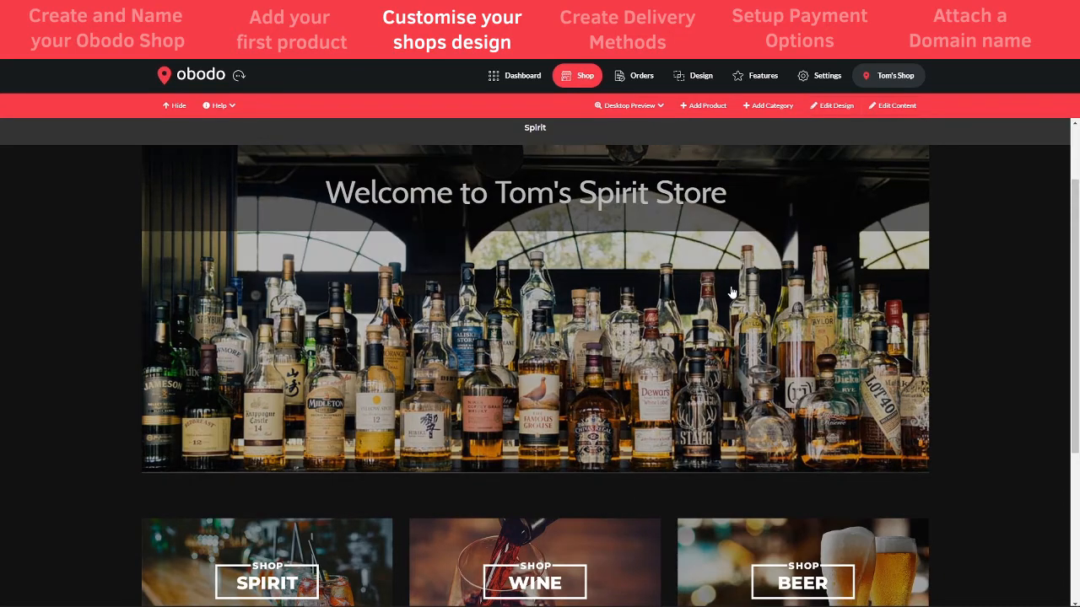
click(535, 80)
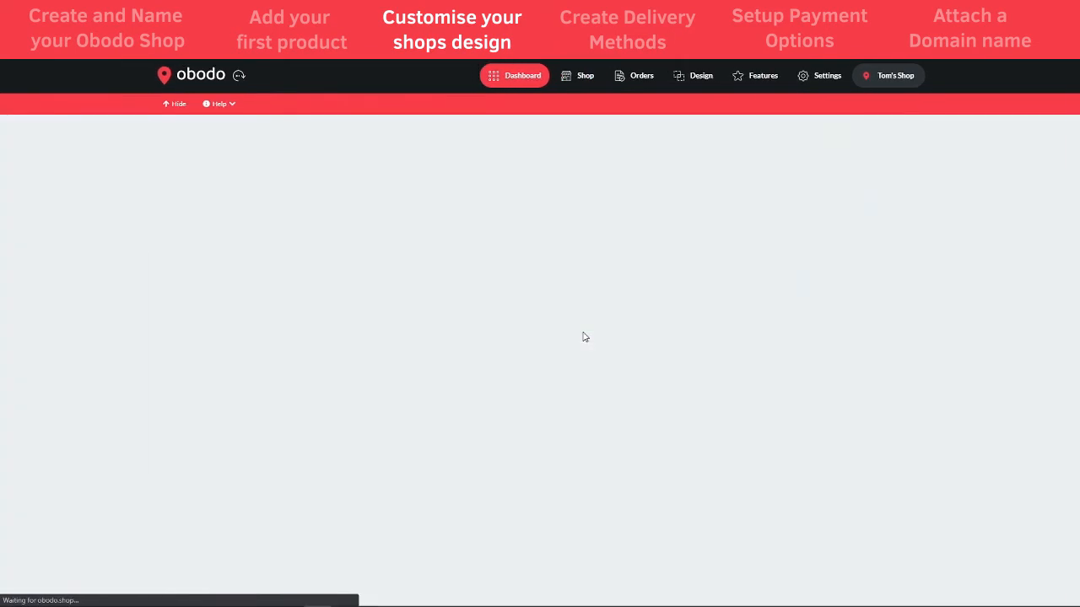
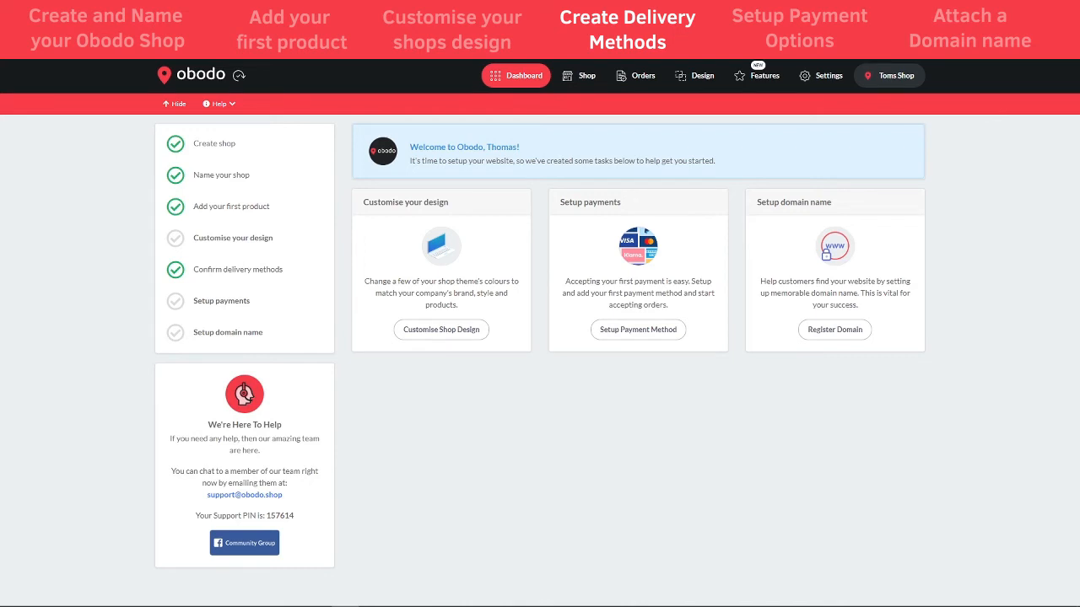
Show the United Kingdom delivery zone with Local Delivery (£3.99) and Click and Collect (£0.00)
click(820, 79)
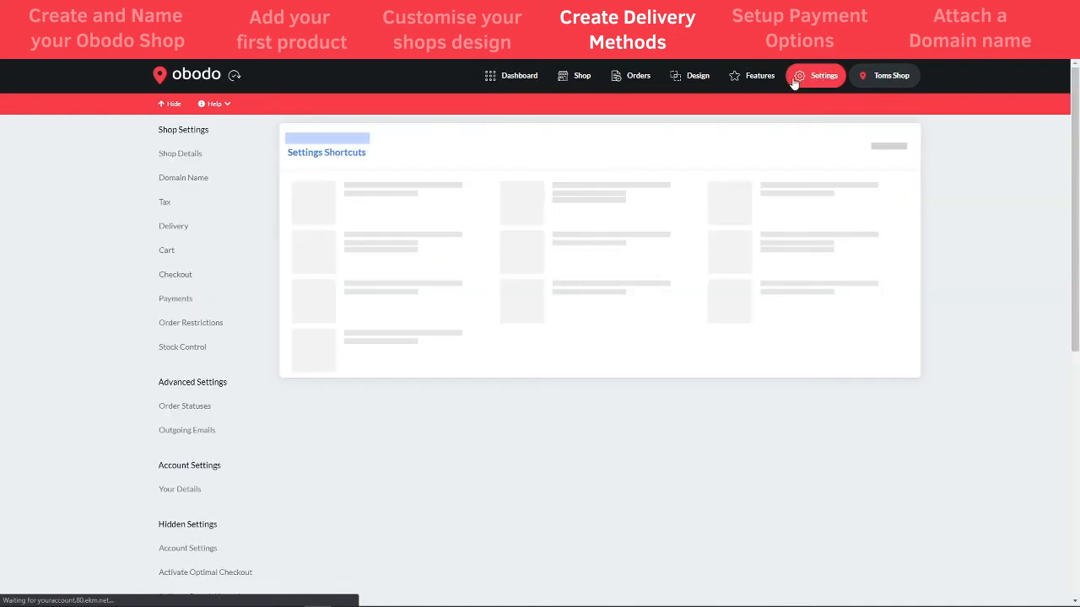
click(173, 228)
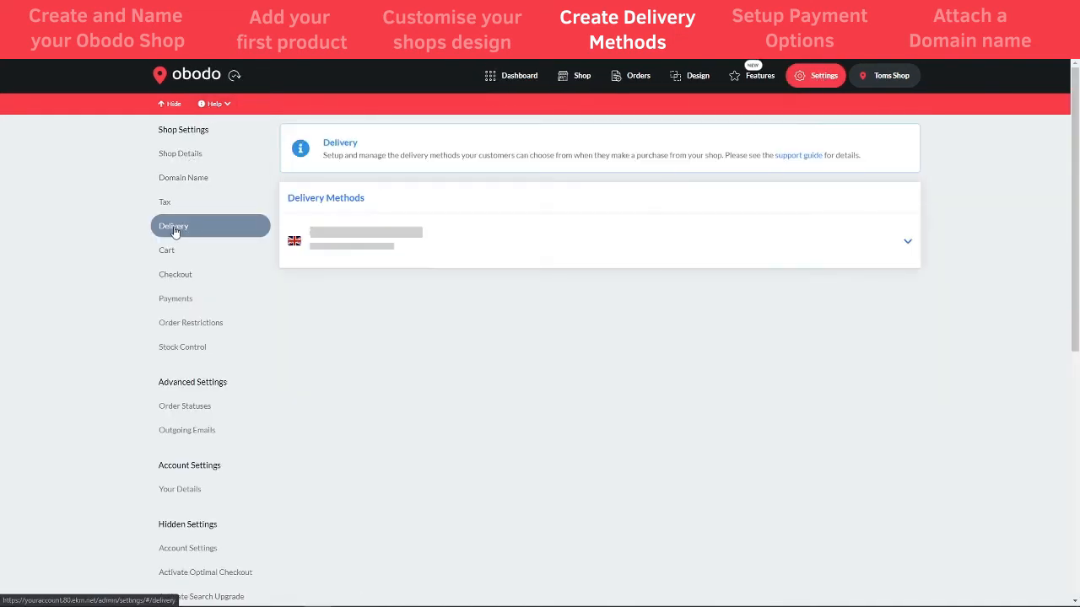
click(787, 245)
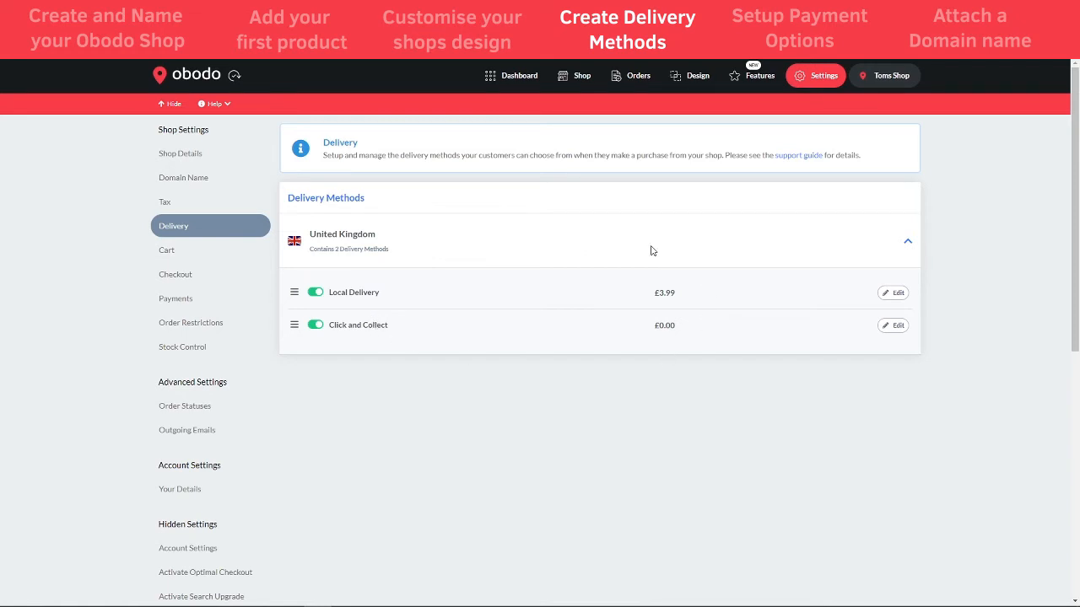
Open the Local Delivery method's edit form and review its £3.99 settings
click(895, 293)
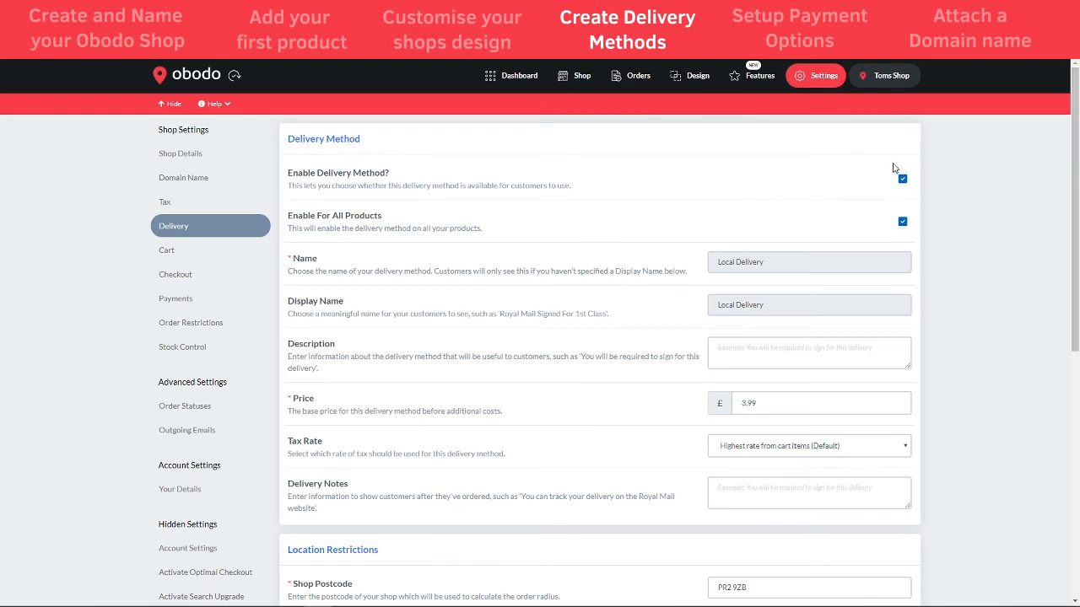
scroll(464, 226, down, 1)
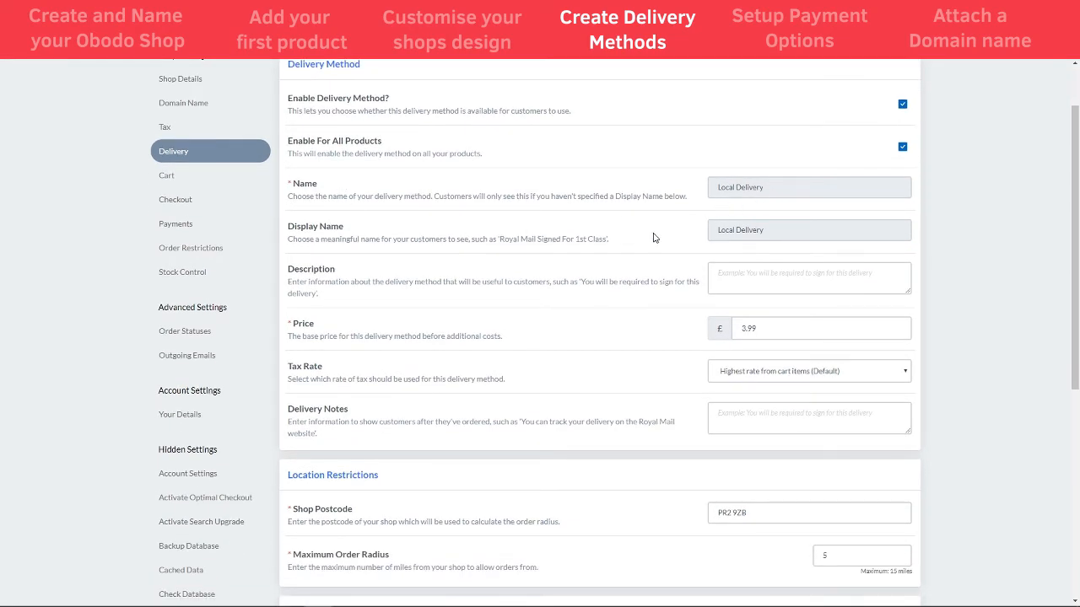
scroll(506, 229, down, 1)
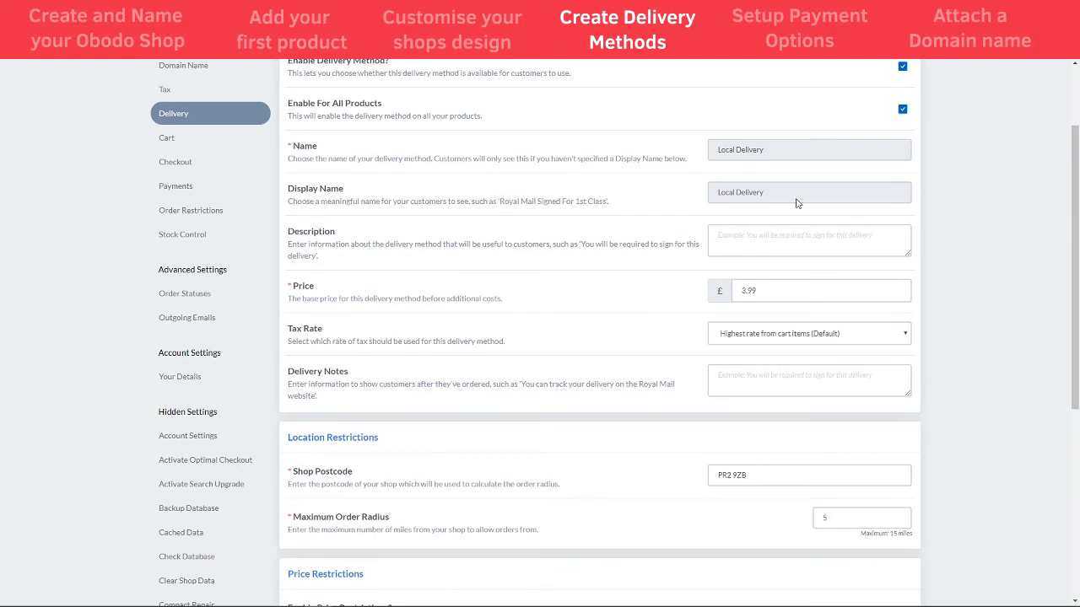
scroll(630, 336, up, 1)
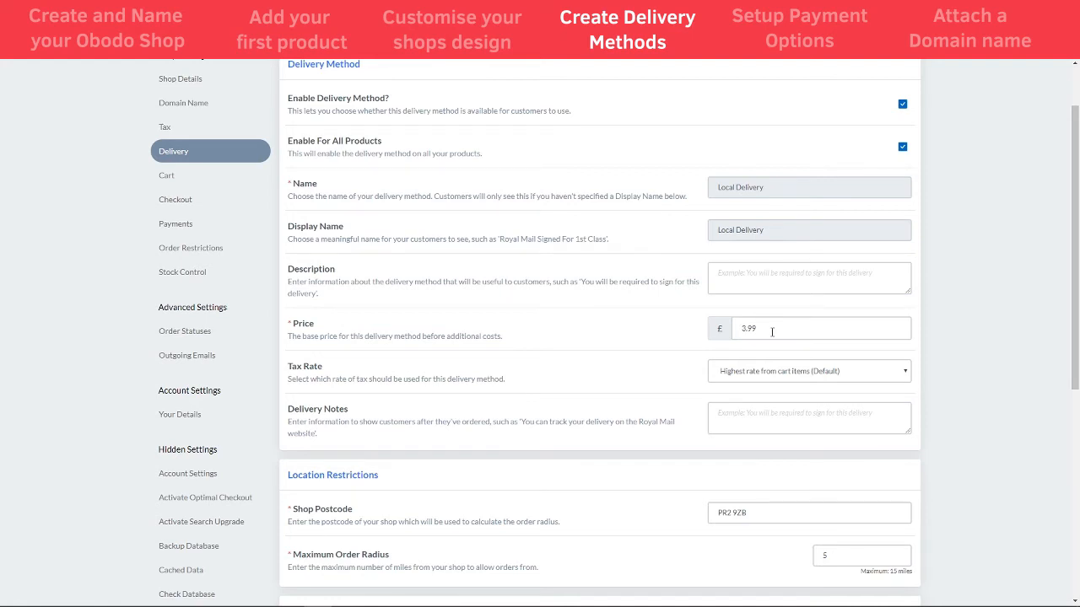
key(Tab)
scroll(479, 328, down, 1)
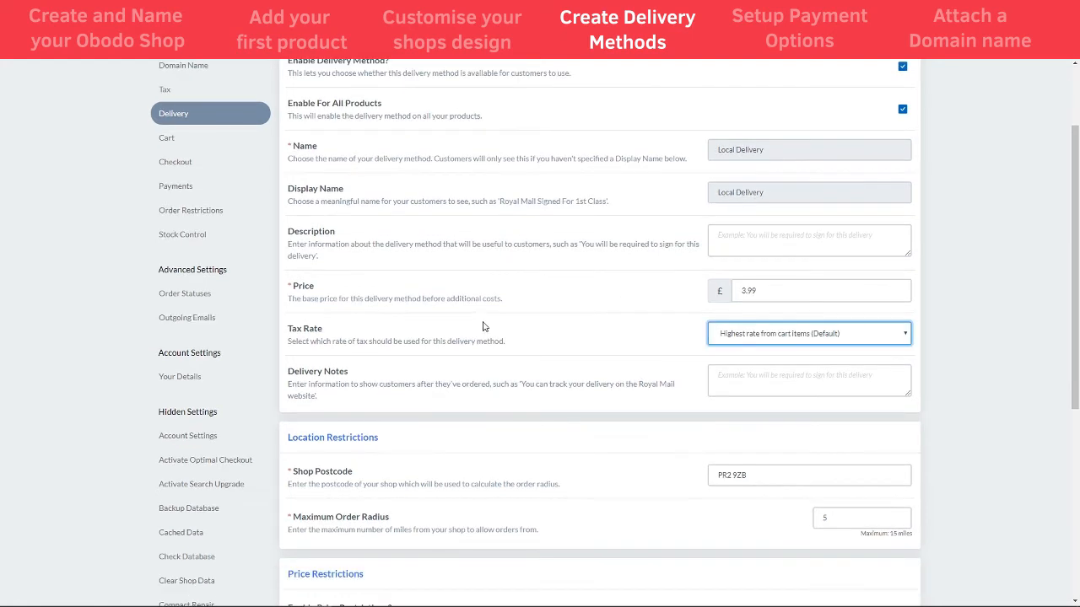
Keep the Default tax rate and leave Delivery Notes empty
click(765, 341)
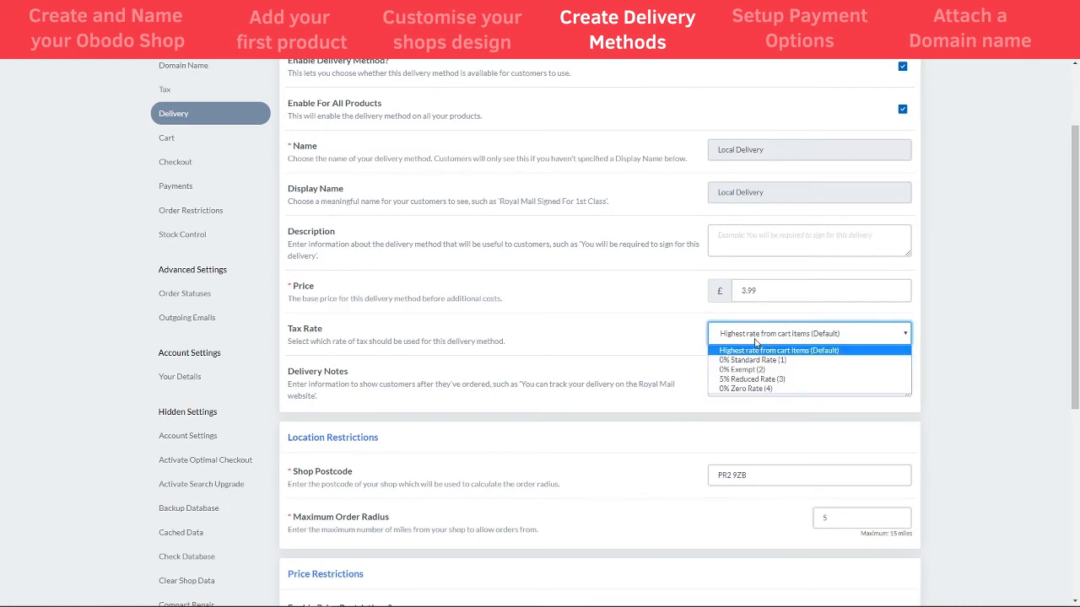
click(847, 340)
click(545, 380)
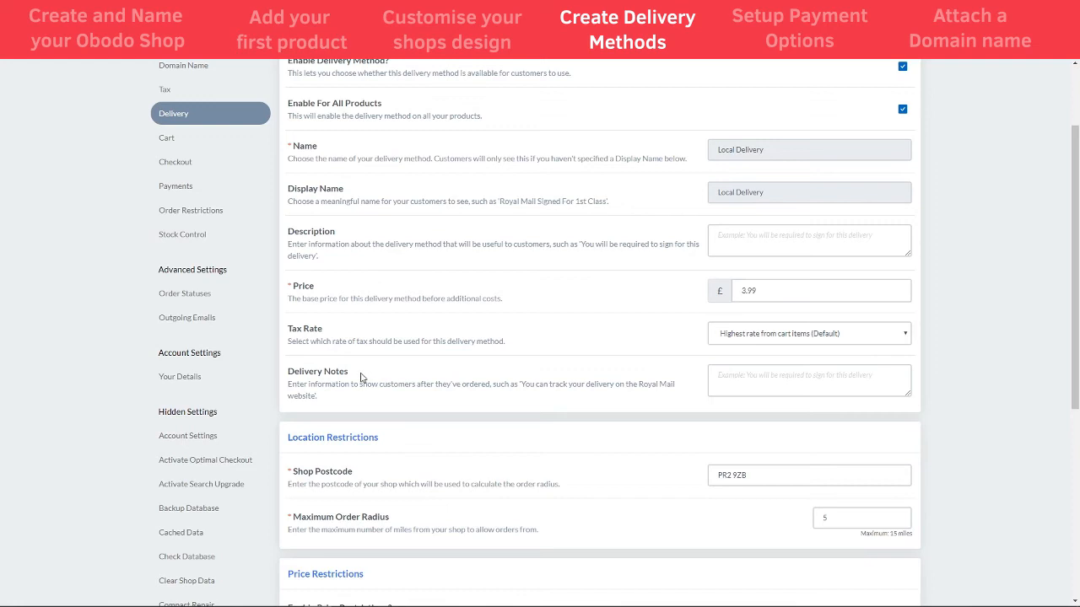
click(731, 380)
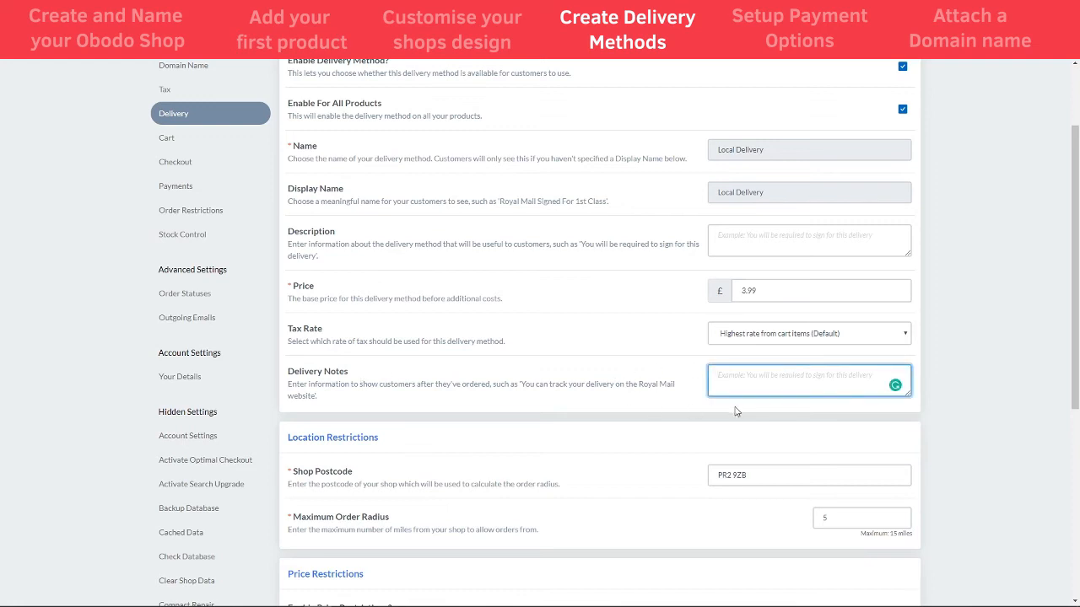
click(626, 375)
scroll(624, 376, down, 3)
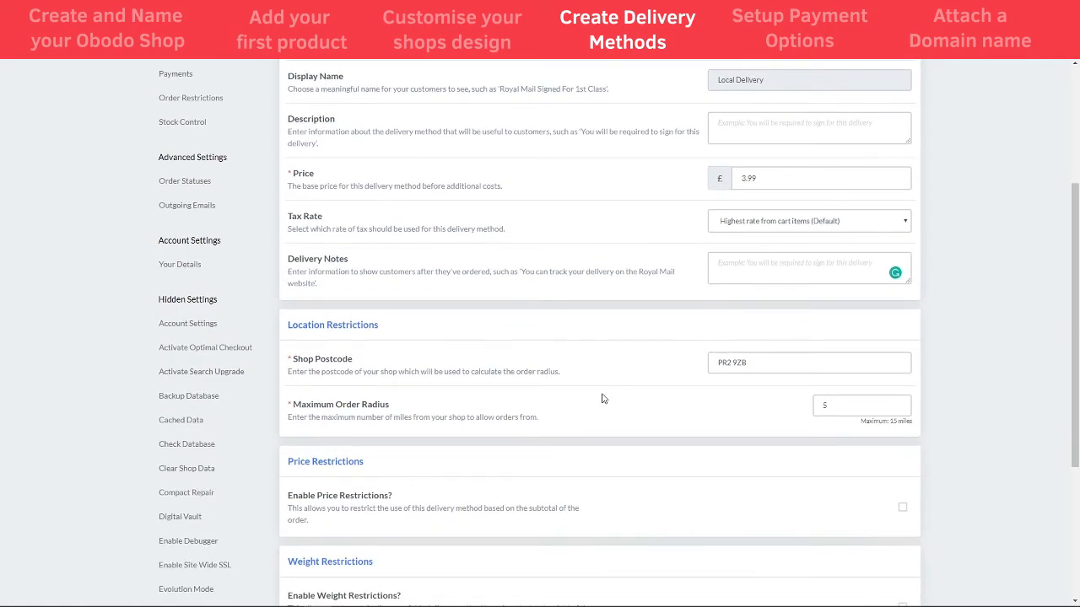
scroll(395, 373, down, 1)
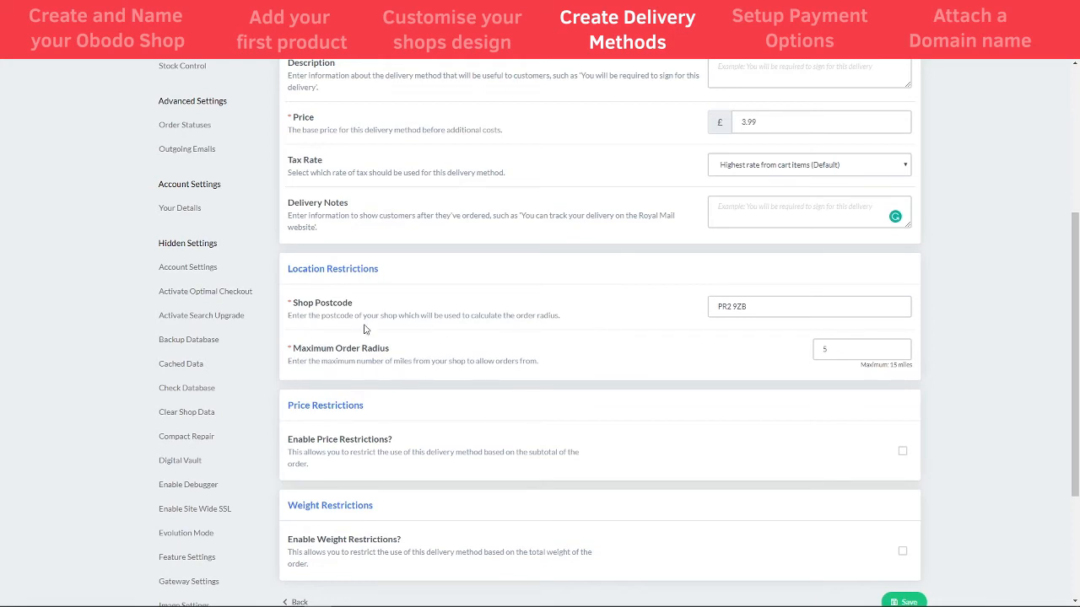
Change the Maximum Order Radius from 5 to 15 miles
click(760, 307)
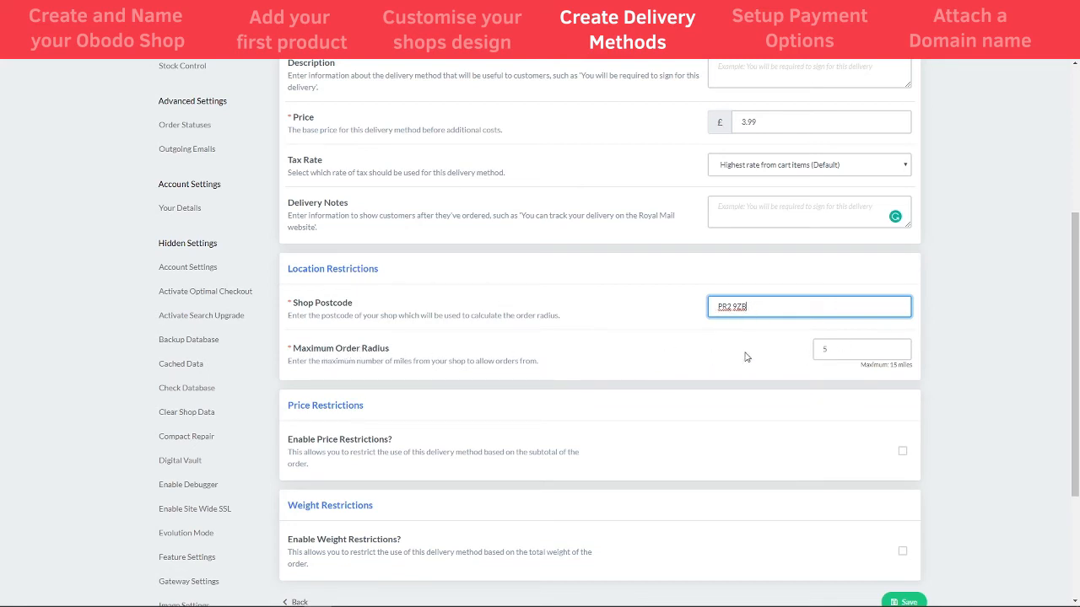
drag(838, 353, 818, 350)
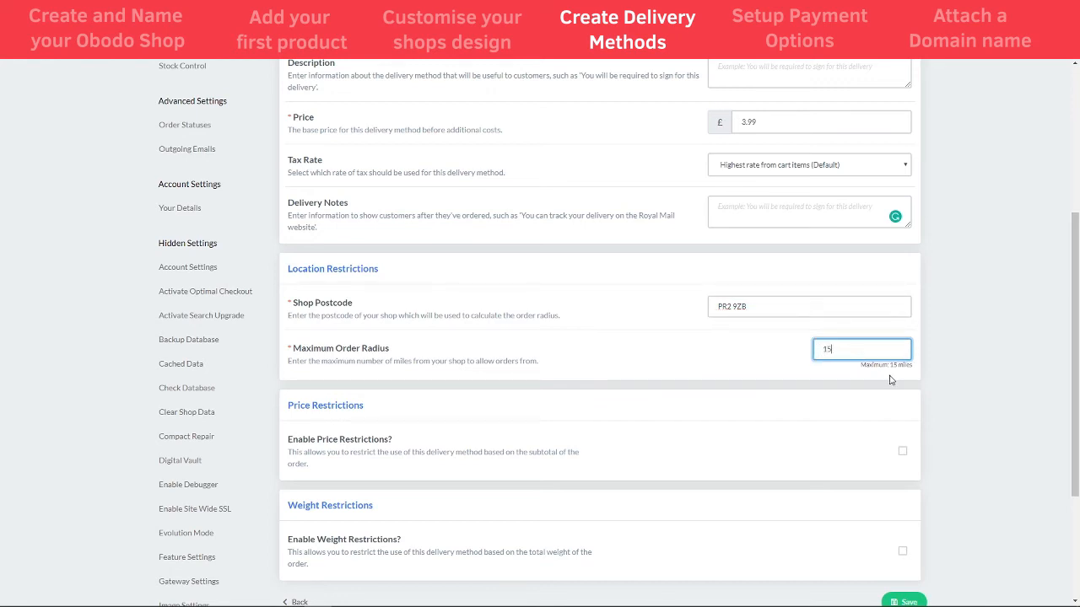
drag(889, 365, 912, 365)
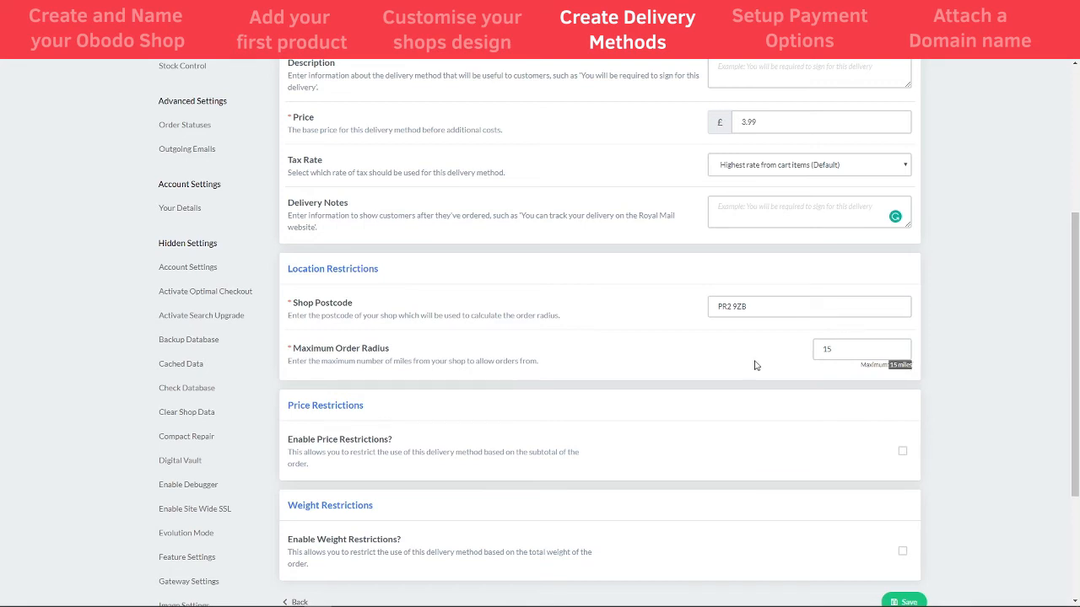
click(638, 368)
scroll(484, 389, down, 1)
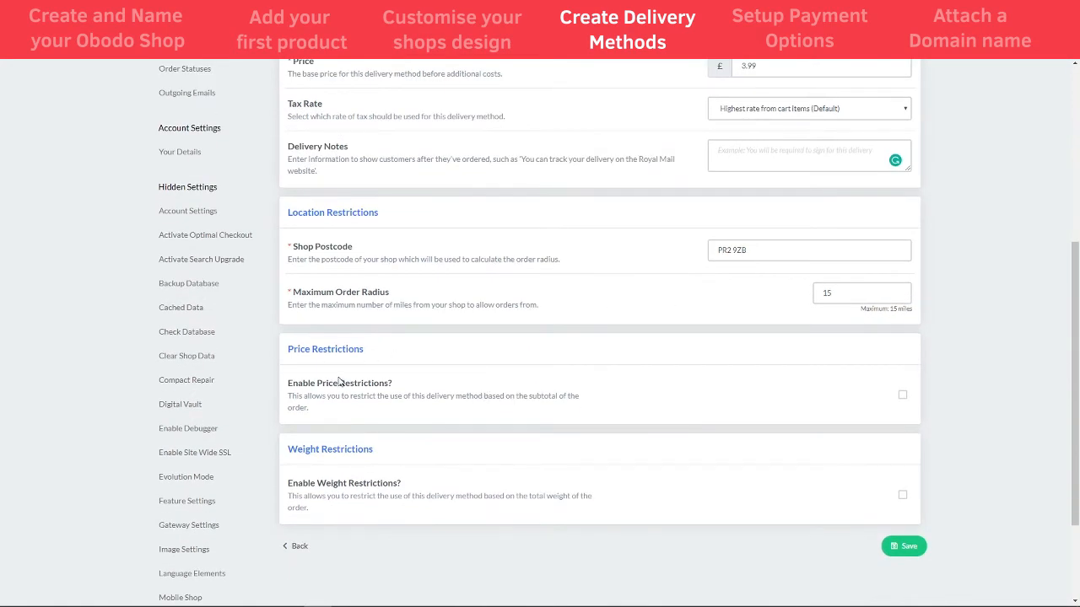
Enable price restrictions with a £10 minimum order value
click(902, 394)
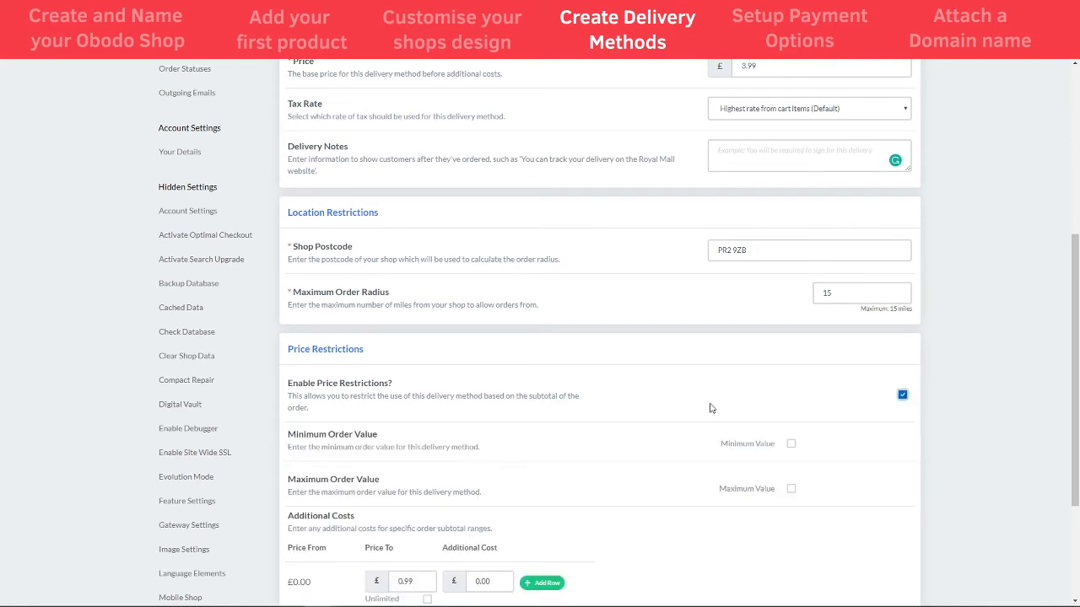
scroll(615, 407, down, 2)
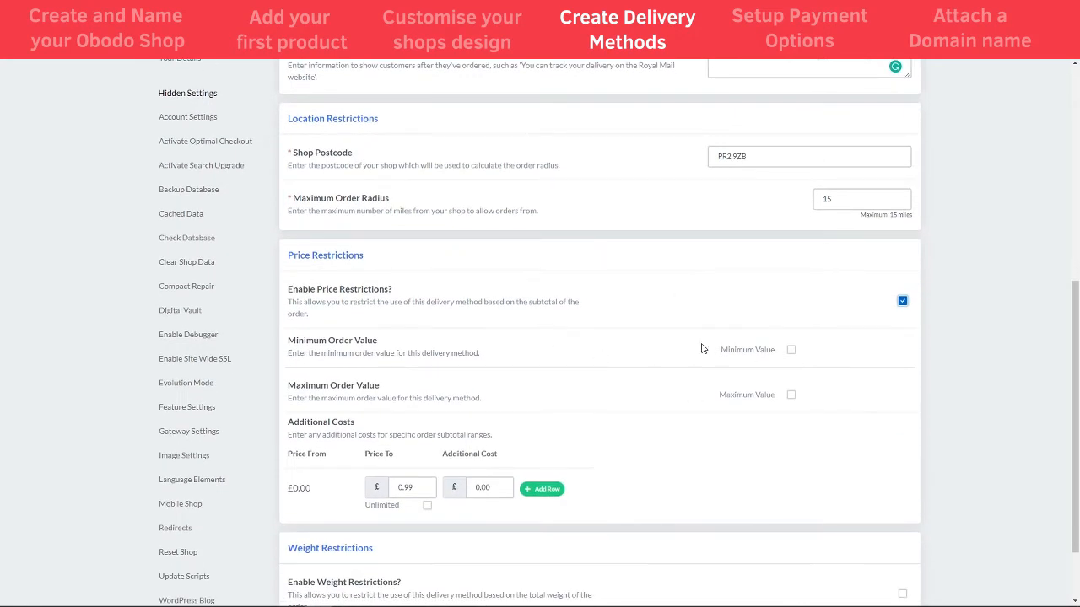
click(791, 351)
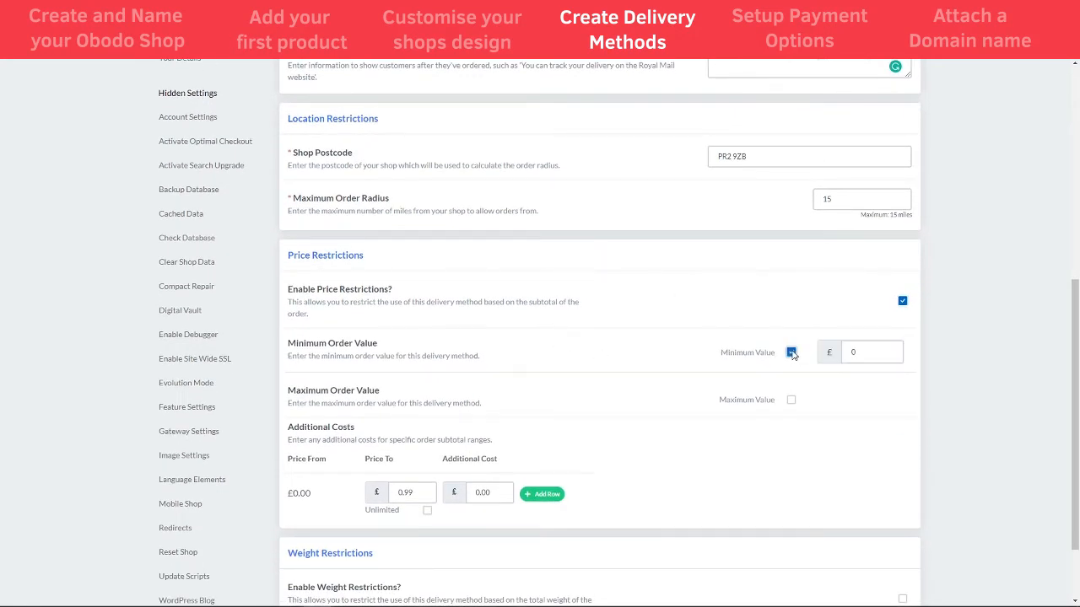
double_click(855, 350)
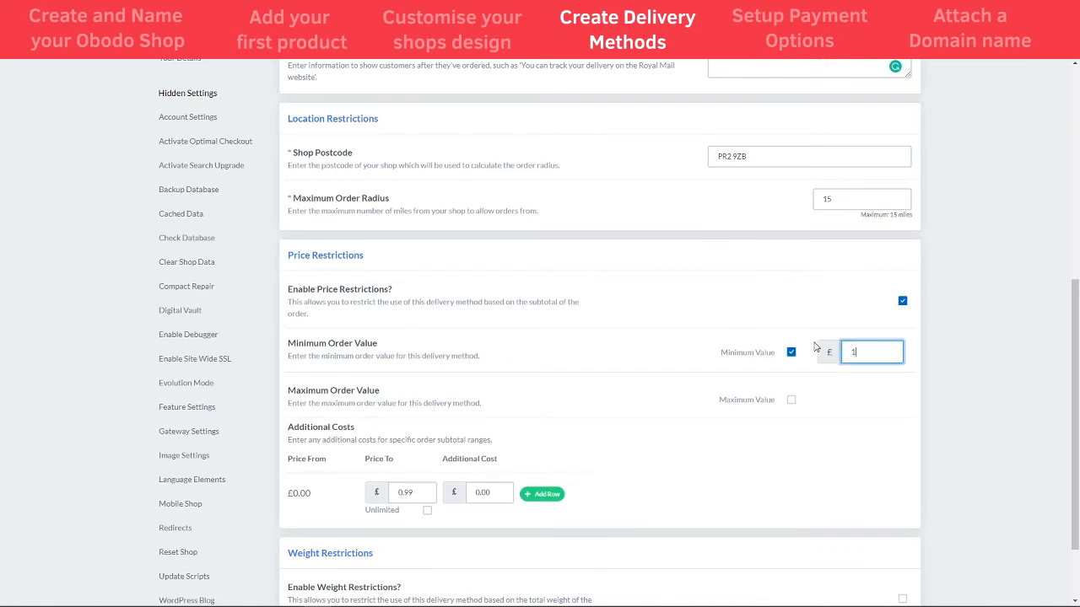
click(805, 305)
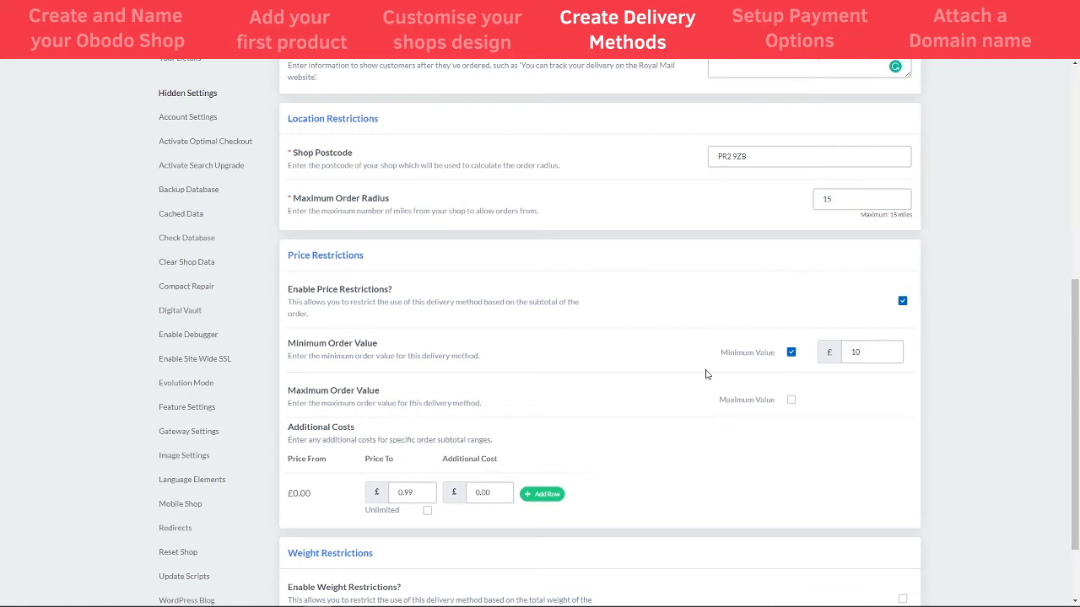
scroll(858, 300, down, 1)
scroll(565, 332, down, 2)
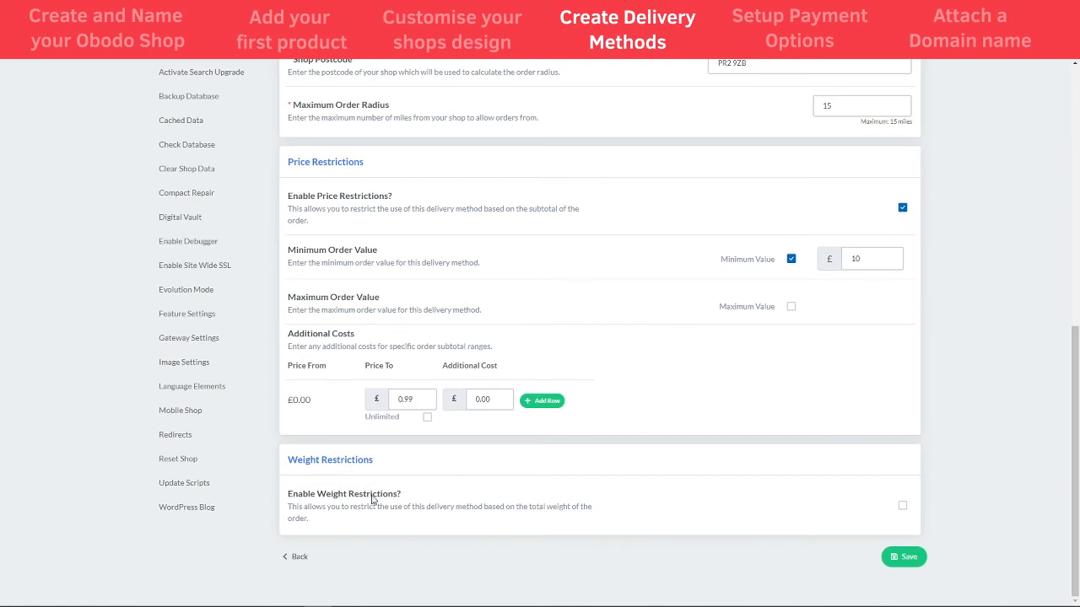
Enable weight restrictions on Local Delivery and save the method
click(902, 505)
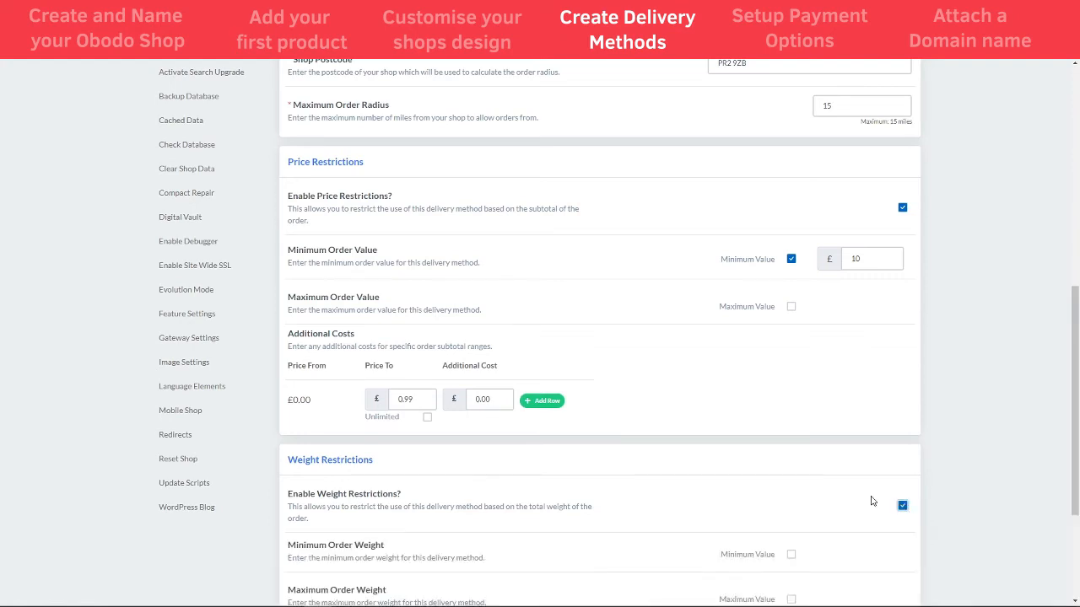
scroll(598, 472, down, 2)
scroll(544, 490, down, 1)
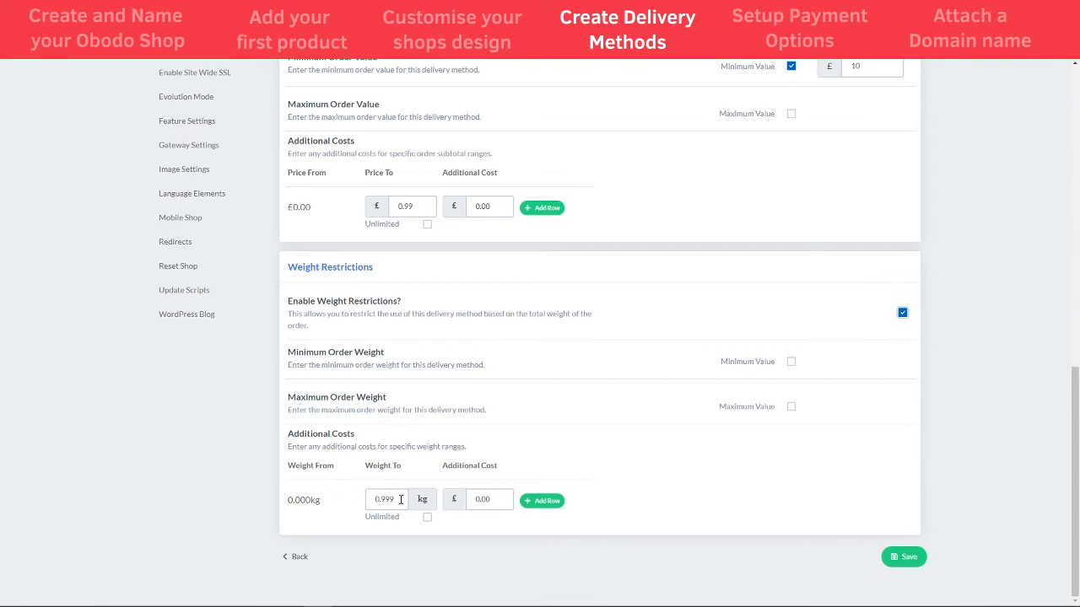
scroll(627, 474, up, 5)
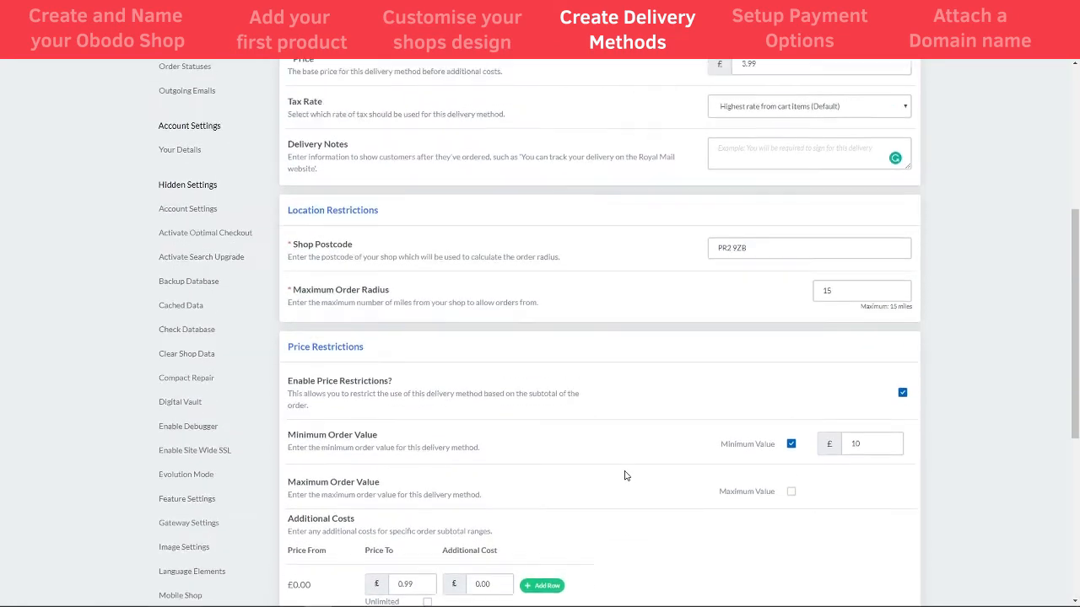
drag(1078, 296, 1078, 494)
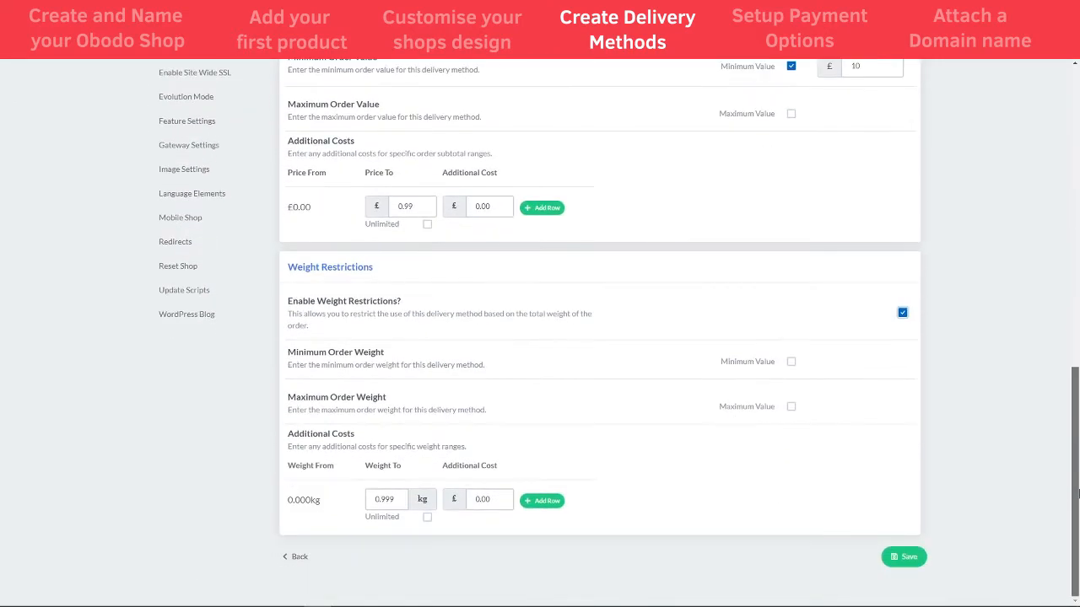
click(903, 557)
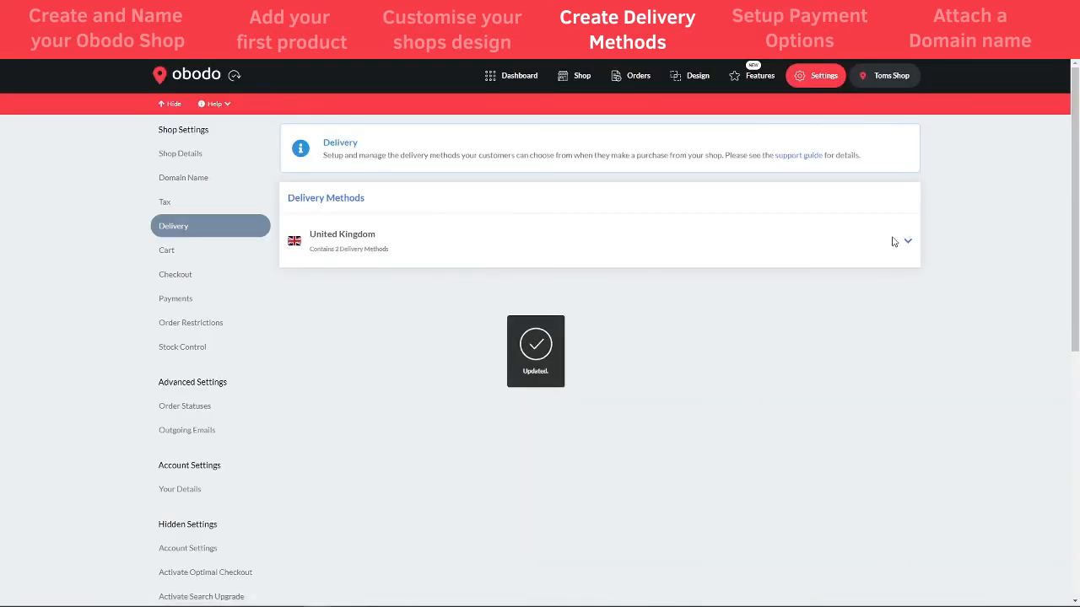
Check the United Kingdom zone's two delivery methods, then return to the Dashboard
click(895, 242)
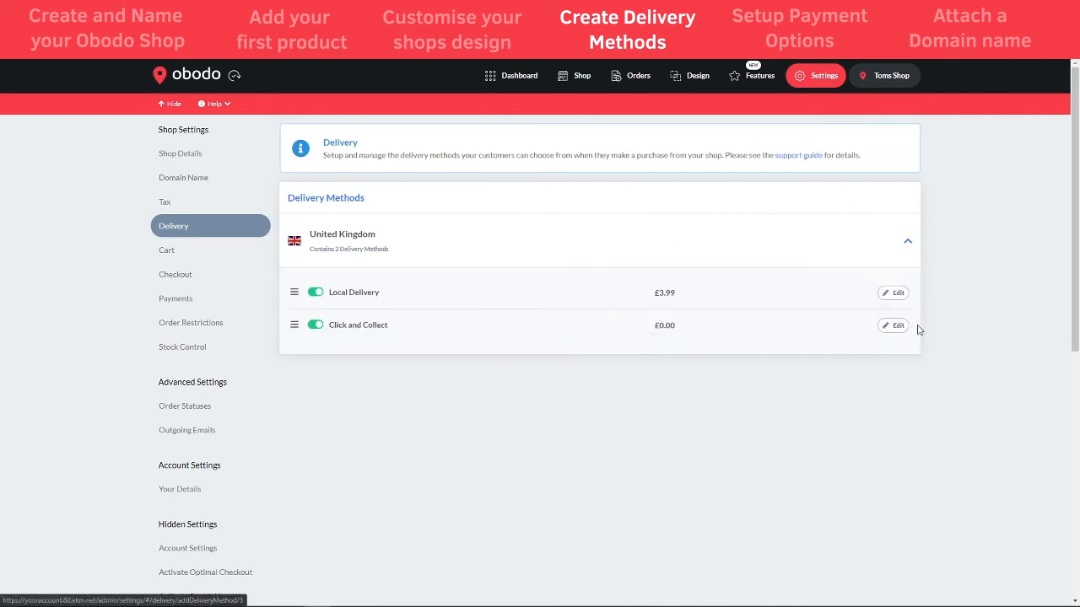
click(521, 80)
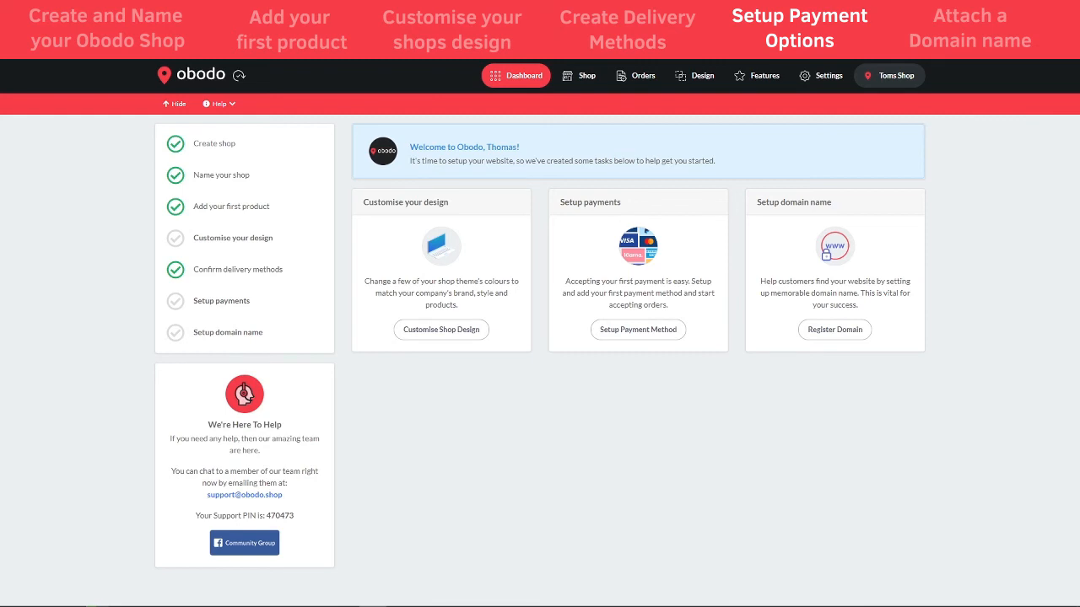
Go to Settings > Payments to view the Stripe payment configuration
click(823, 78)
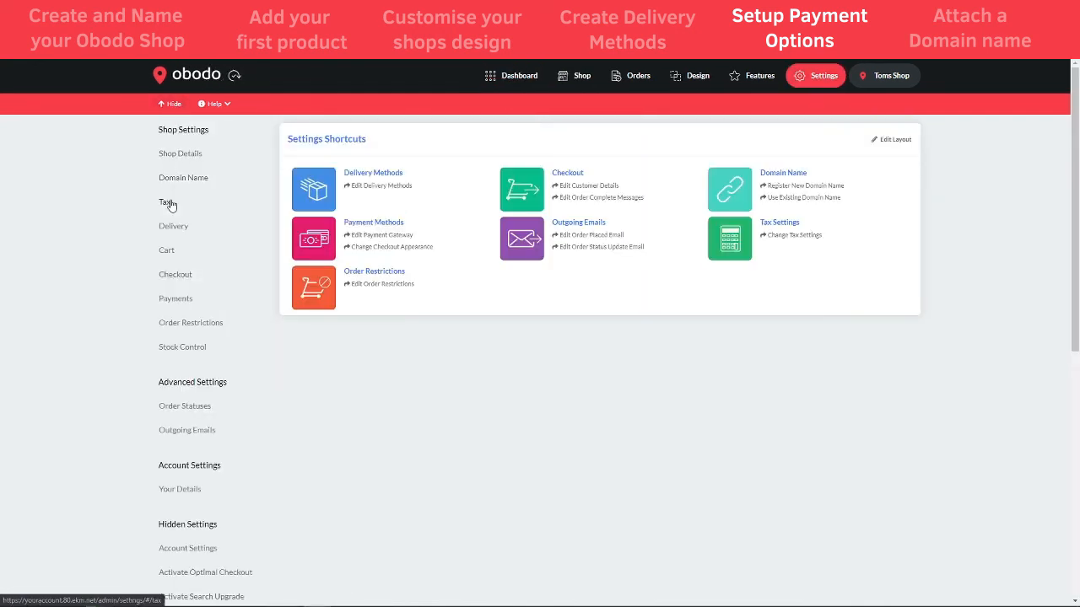
click(178, 302)
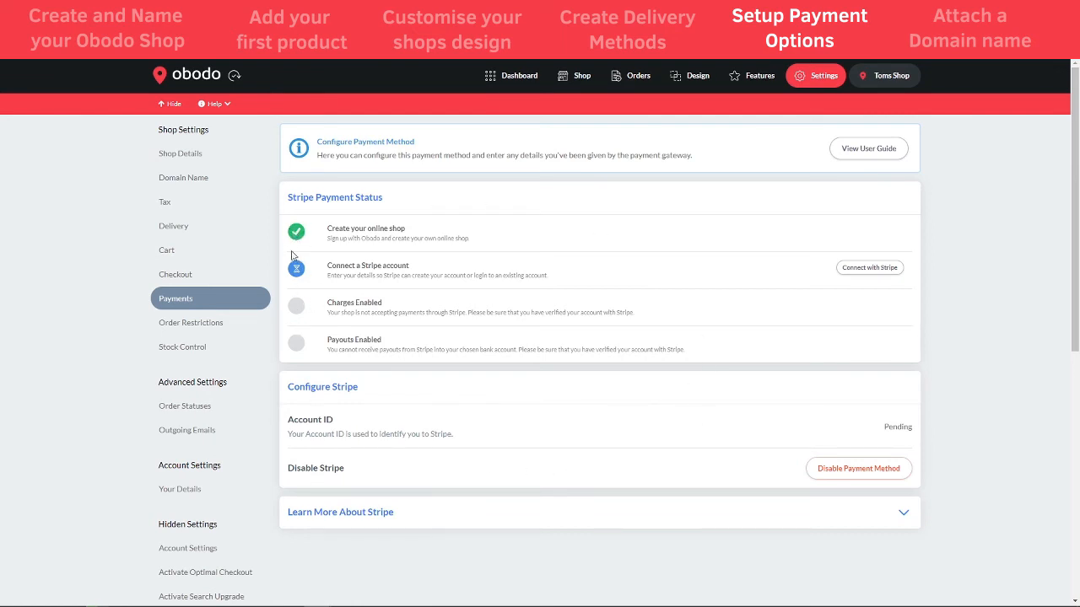
click(860, 152)
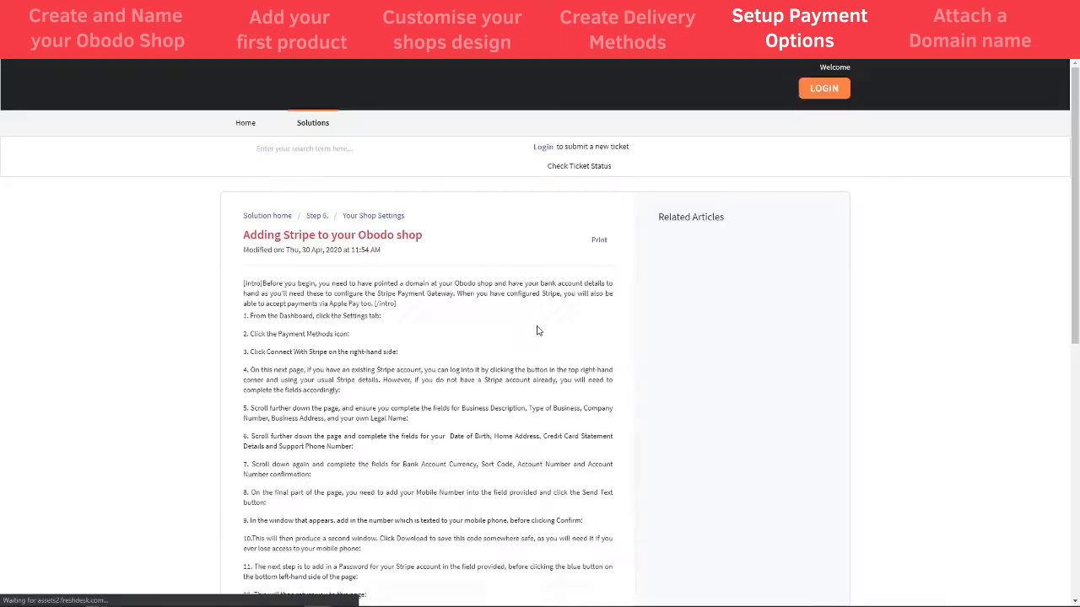
scroll(455, 295, down, 3)
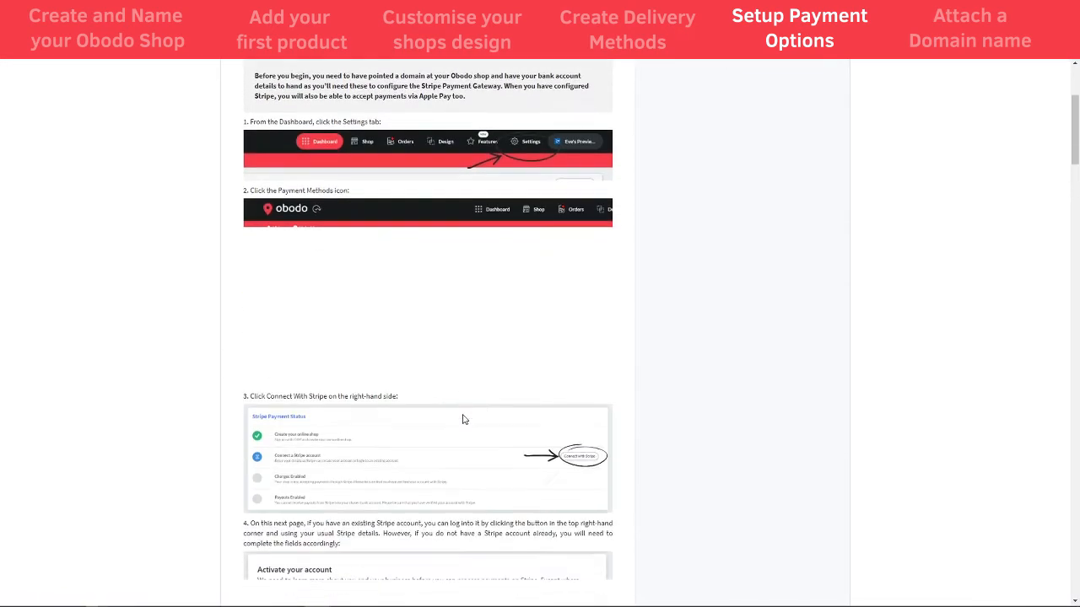
scroll(461, 360, down, 5)
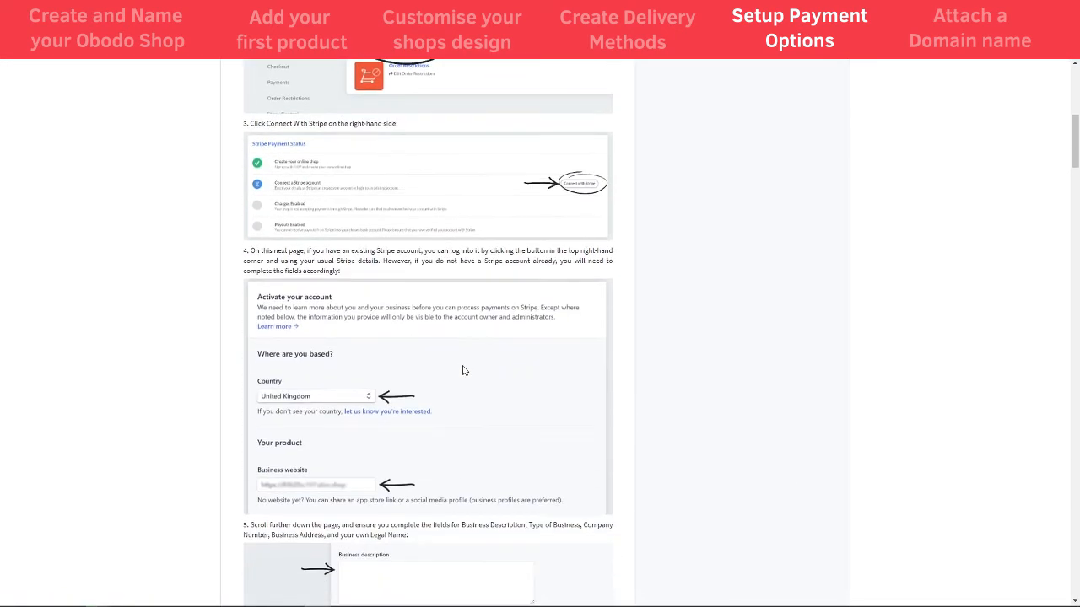
scroll(398, 298, up, 1)
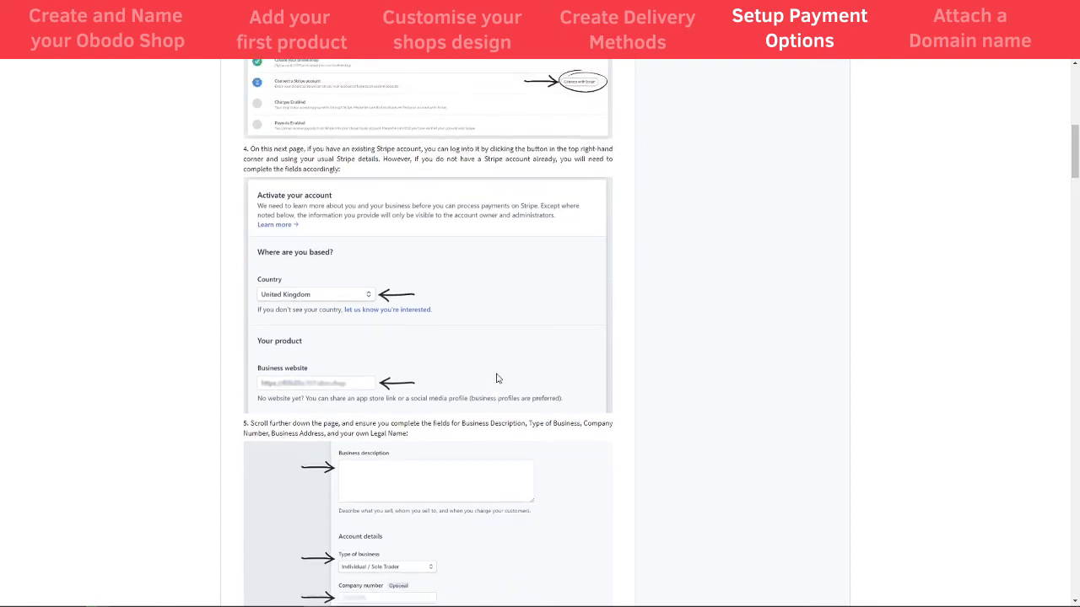
scroll(412, 384, down, 5)
scroll(413, 420, down, 7)
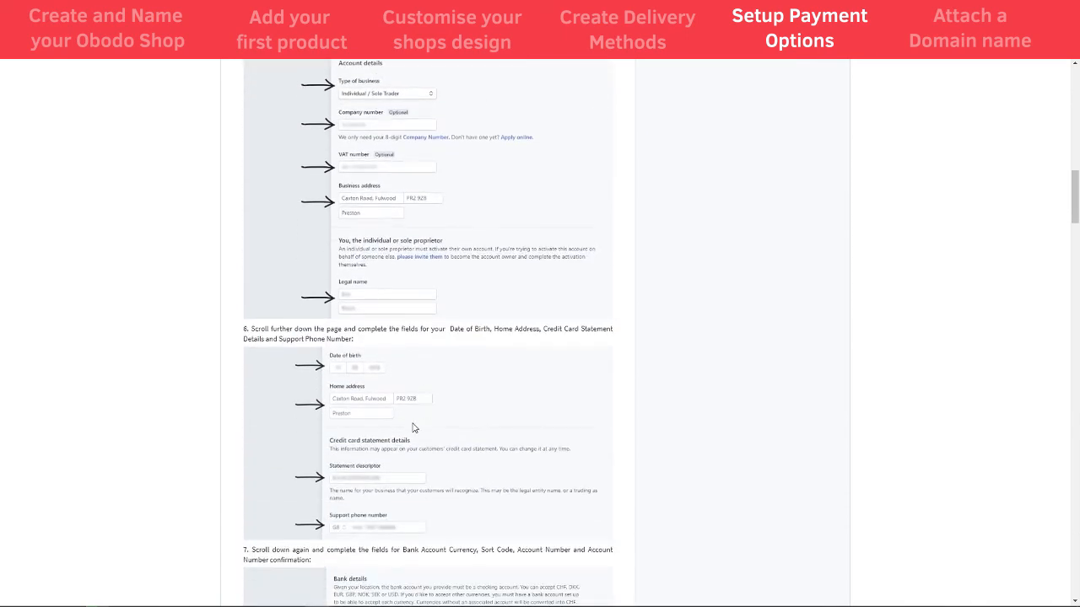
scroll(413, 430, down, 6)
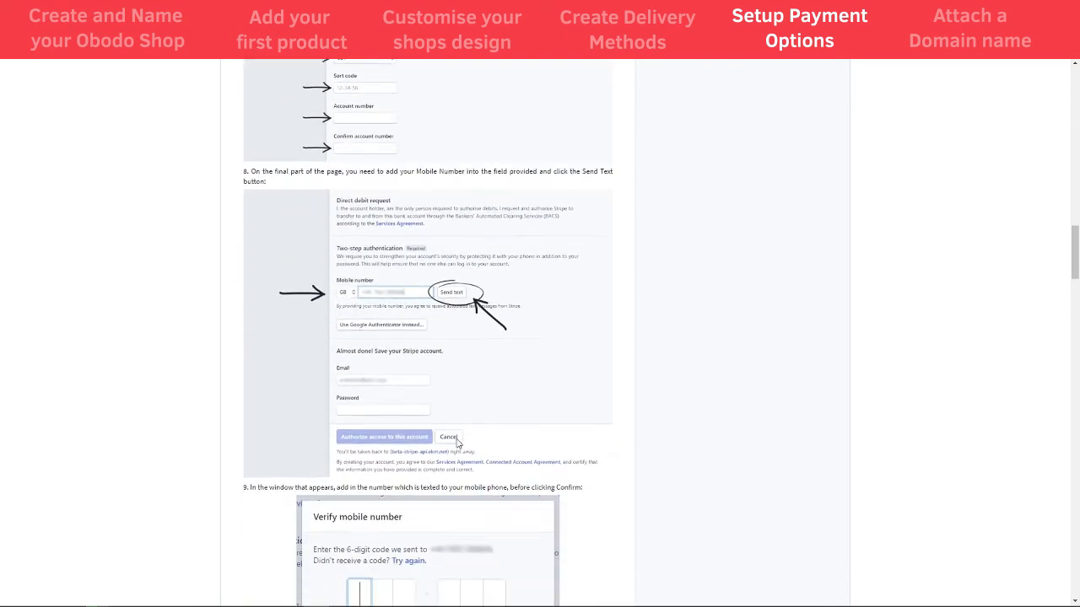
drag(1074, 308, 1074, 140)
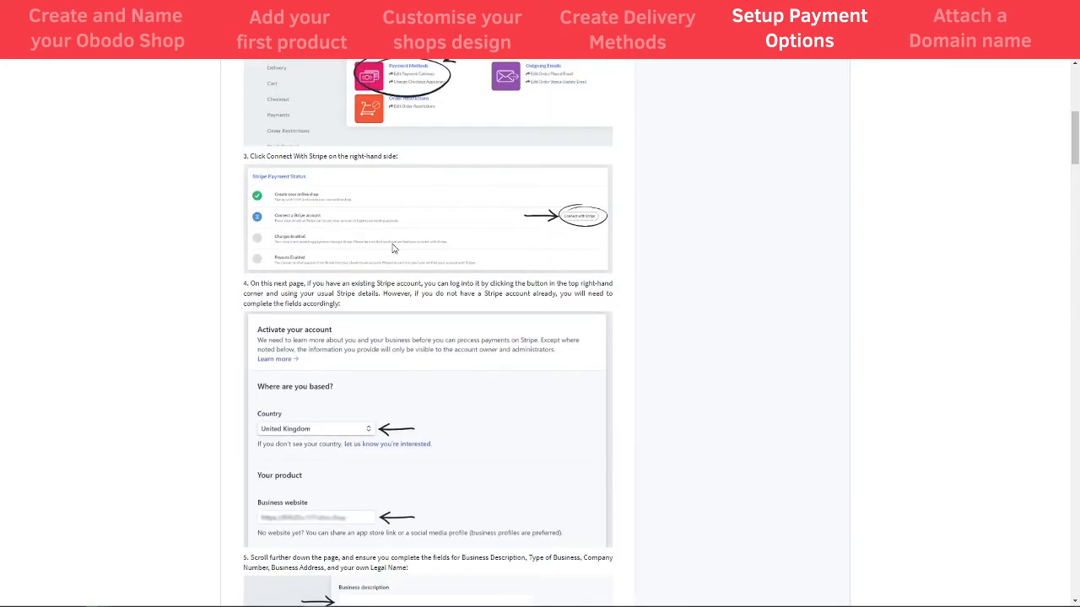
scroll(539, 262, up, 2)
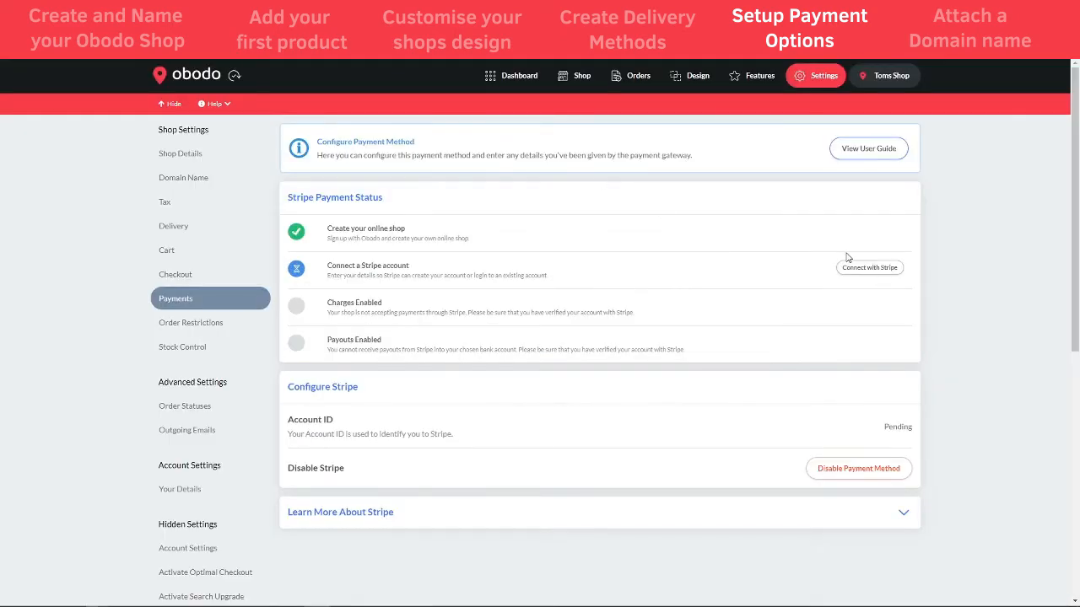
Choose Connect with Stripe on the Payments settings page
click(869, 270)
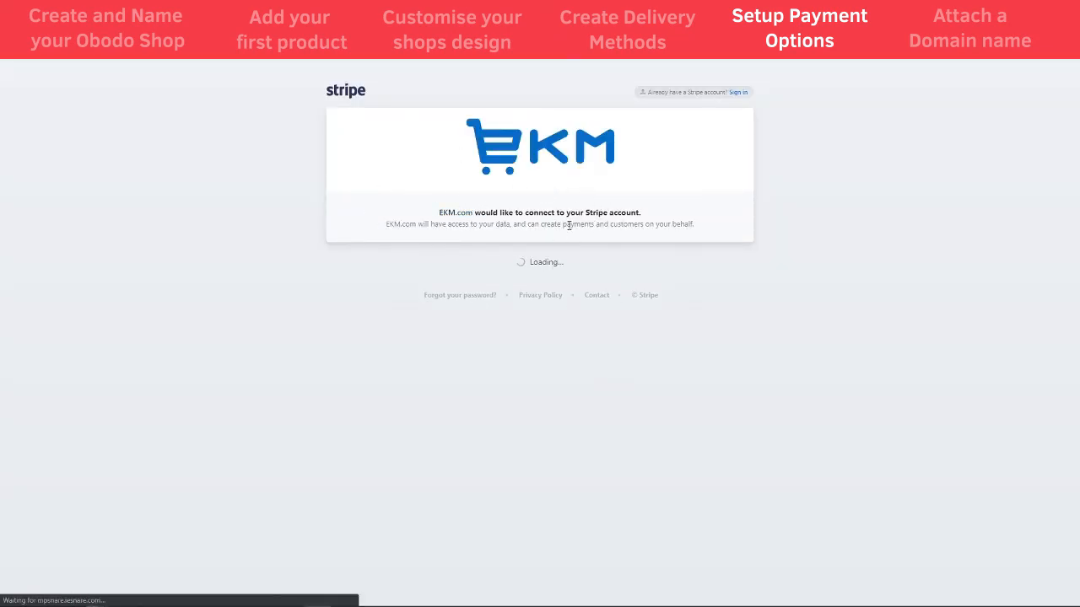
Scroll through Stripe's Activate your account form to review it
scroll(404, 255, down, 2)
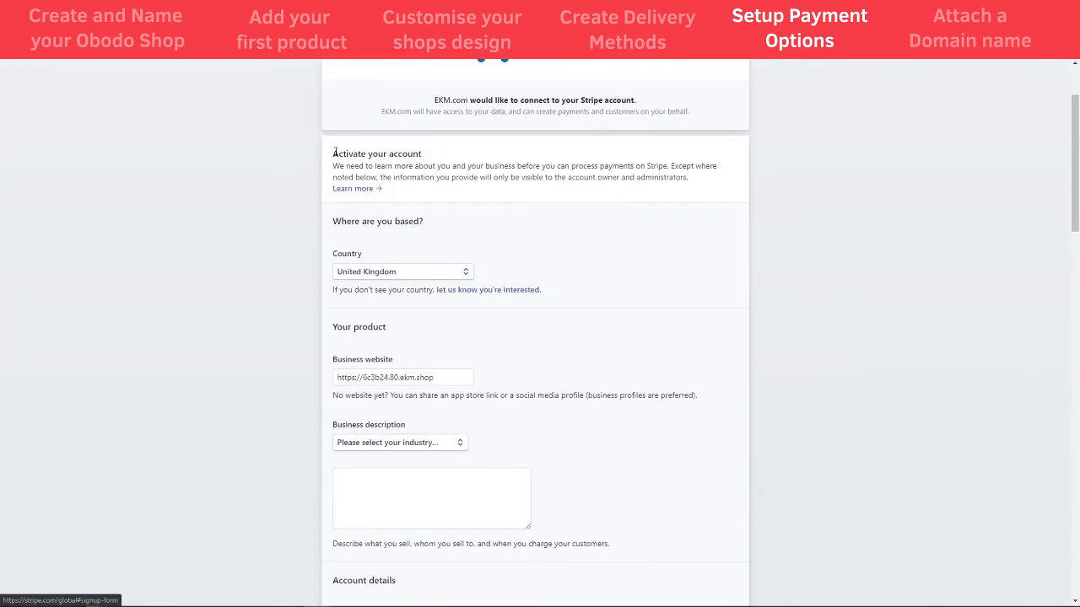
scroll(444, 504, down, 4)
drag(1072, 265, 1076, 578)
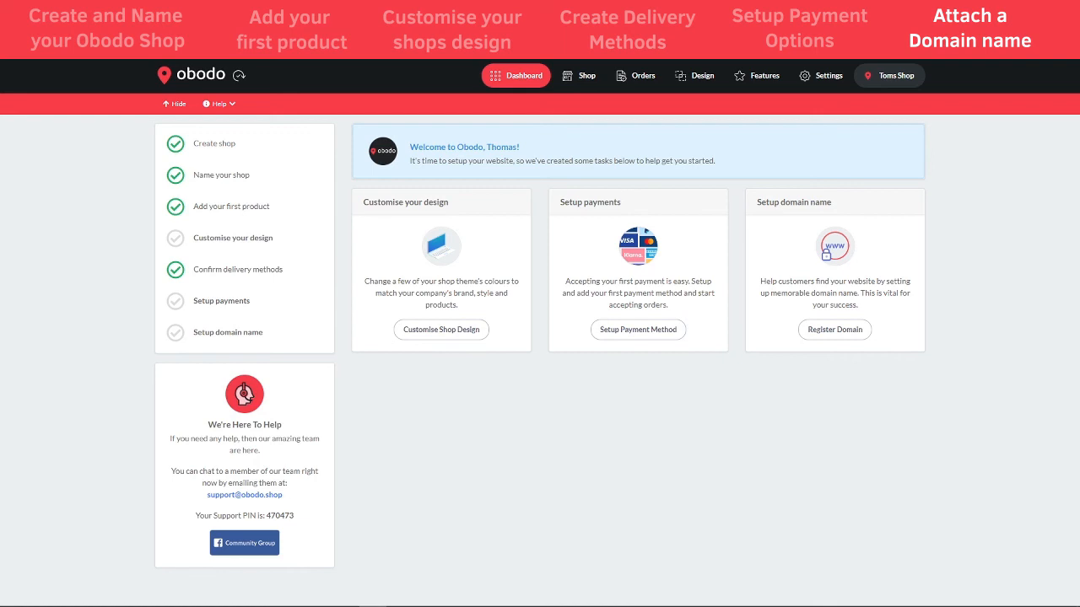
Go to the shop's Domain Name settings page
click(817, 80)
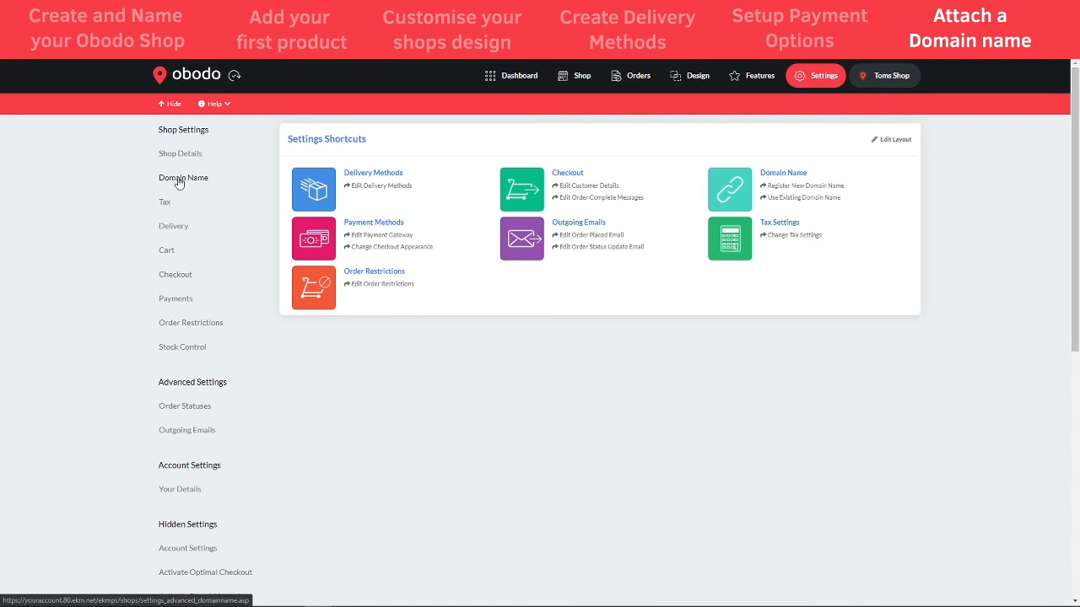
click(180, 184)
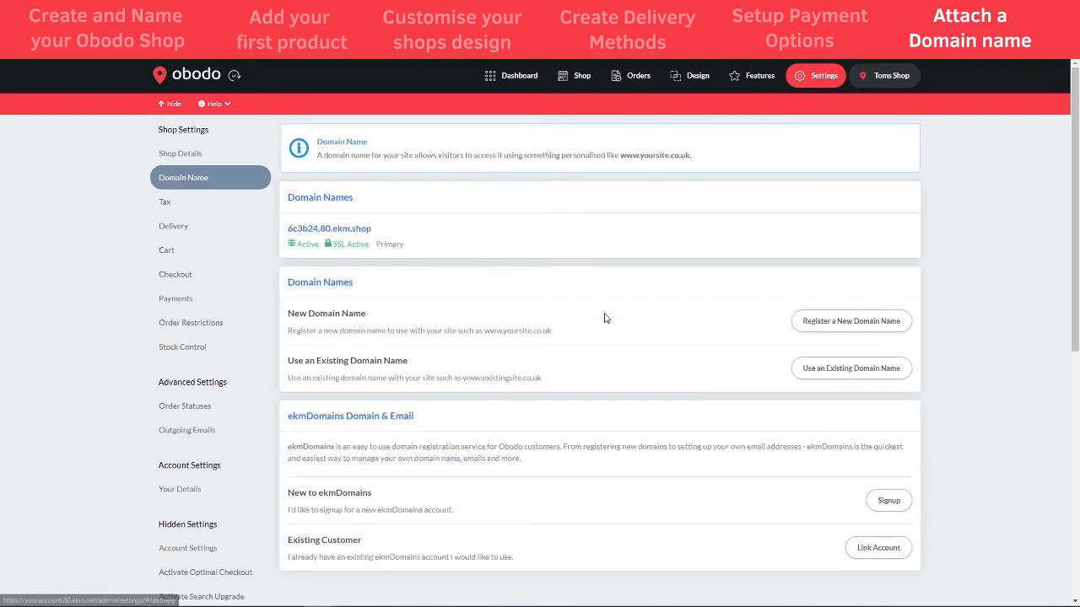
scroll(633, 316, down, 1)
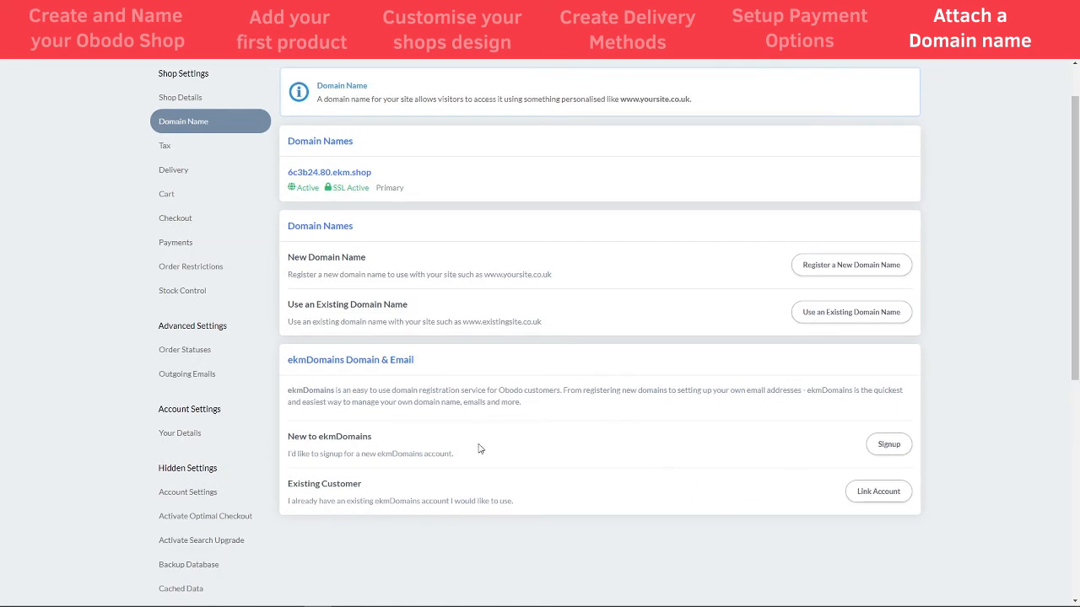
Sign up for a new ekmDomains account and open it in a new window
click(887, 455)
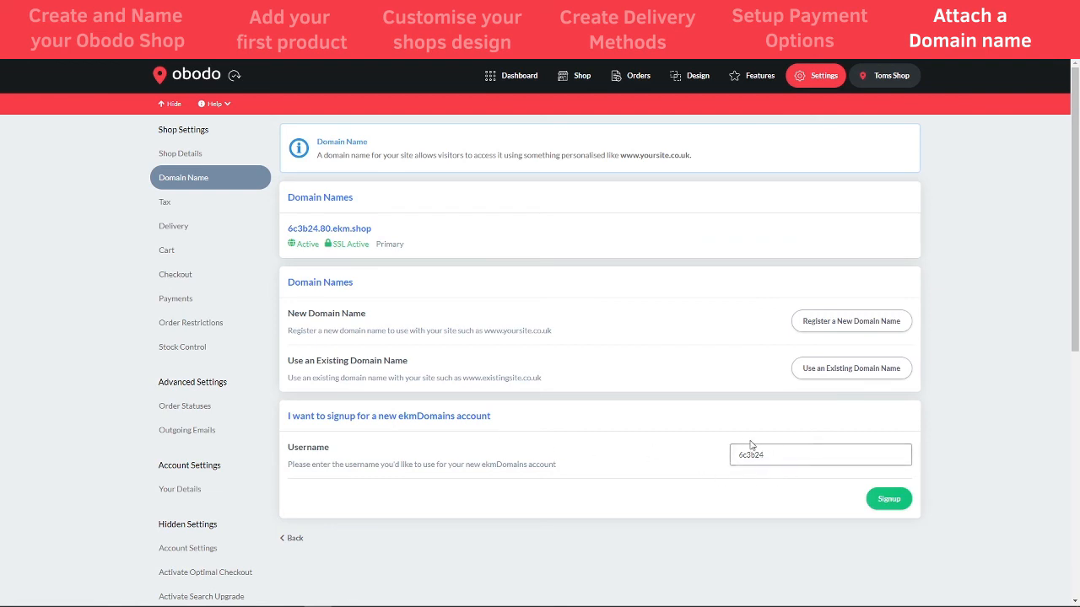
click(882, 499)
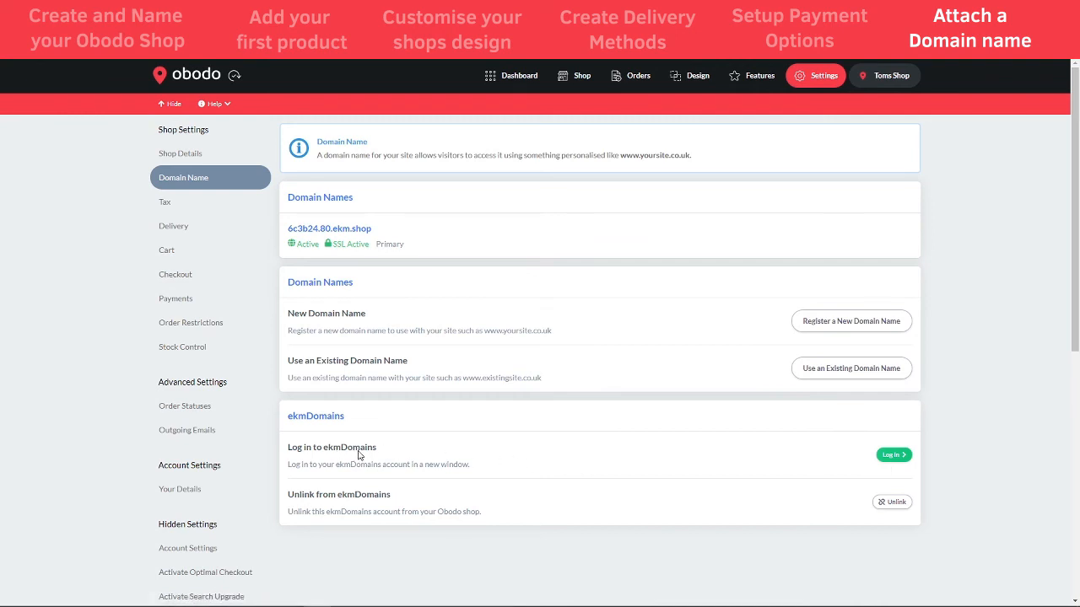
click(895, 458)
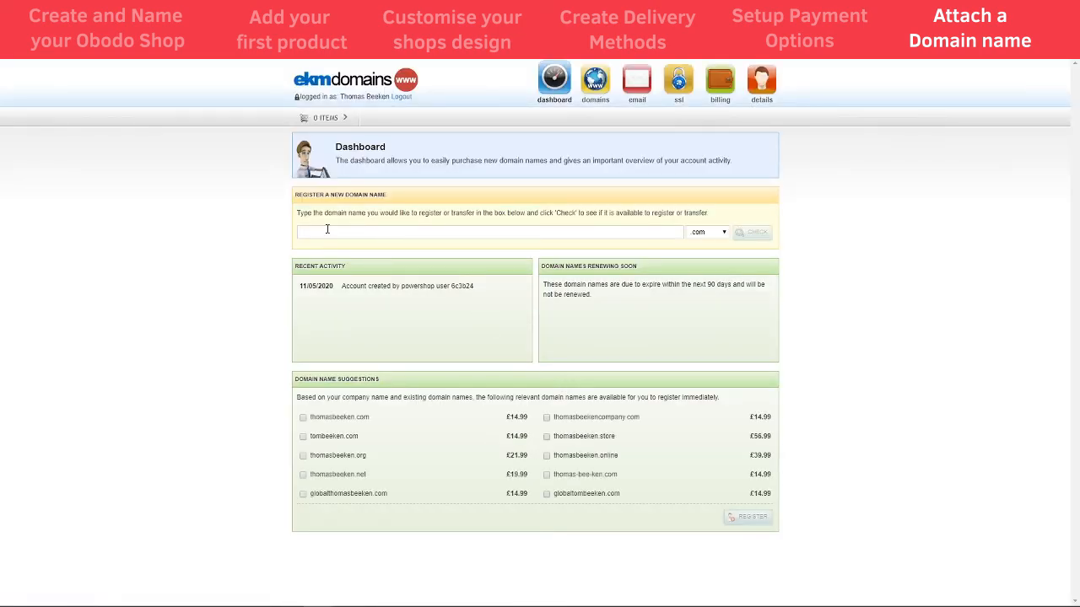
Search ekmDomains for 'butchers' and look over the available domains
click(327, 229)
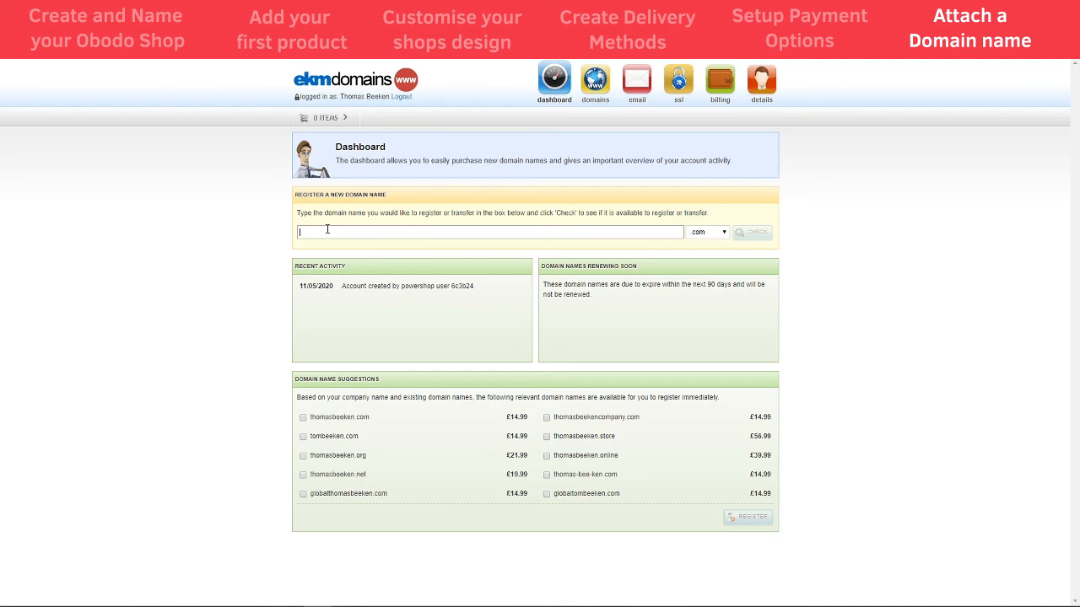
text(butchers)
key(Return)
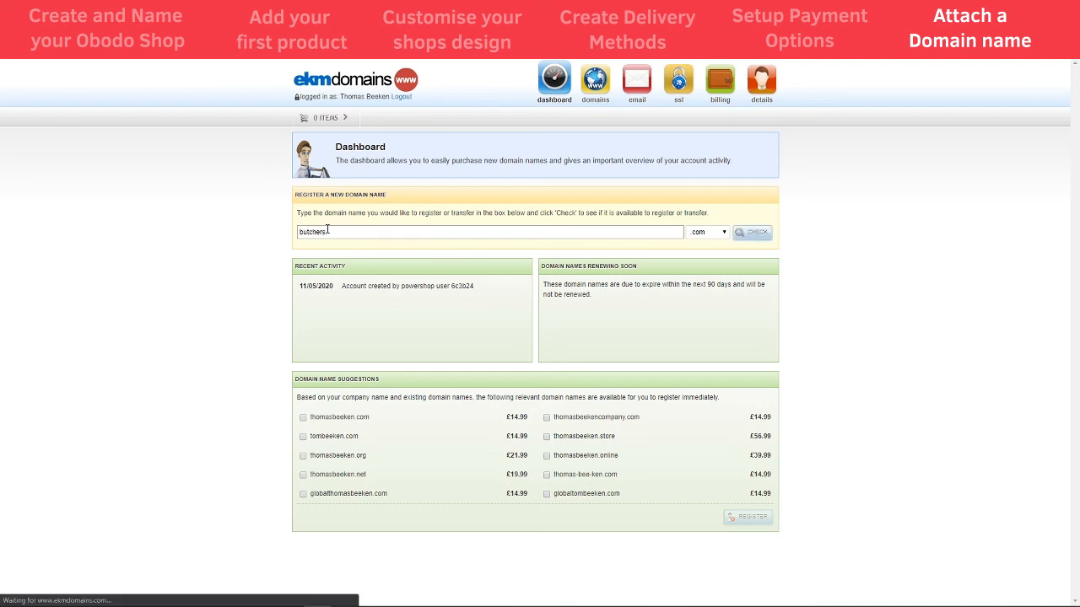
scroll(470, 320, down, 1)
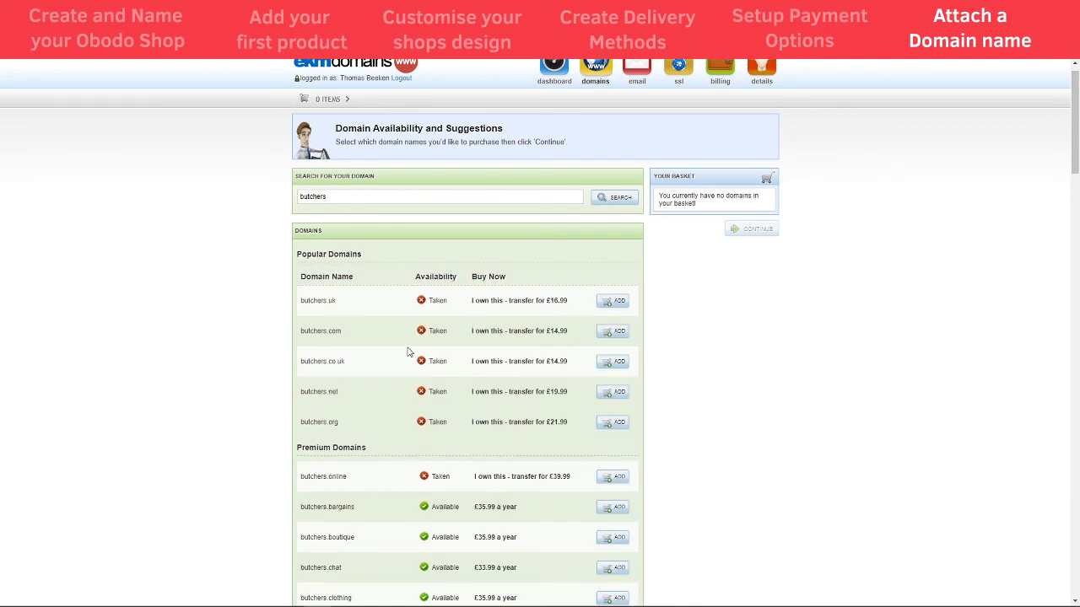
scroll(405, 353, down, 2)
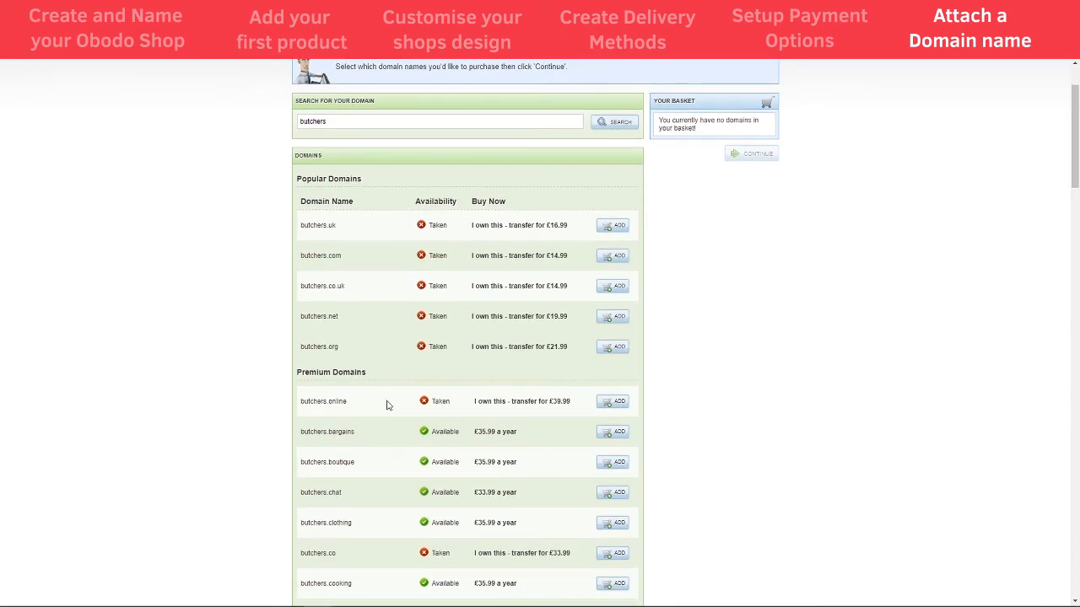
scroll(341, 404, down, 4)
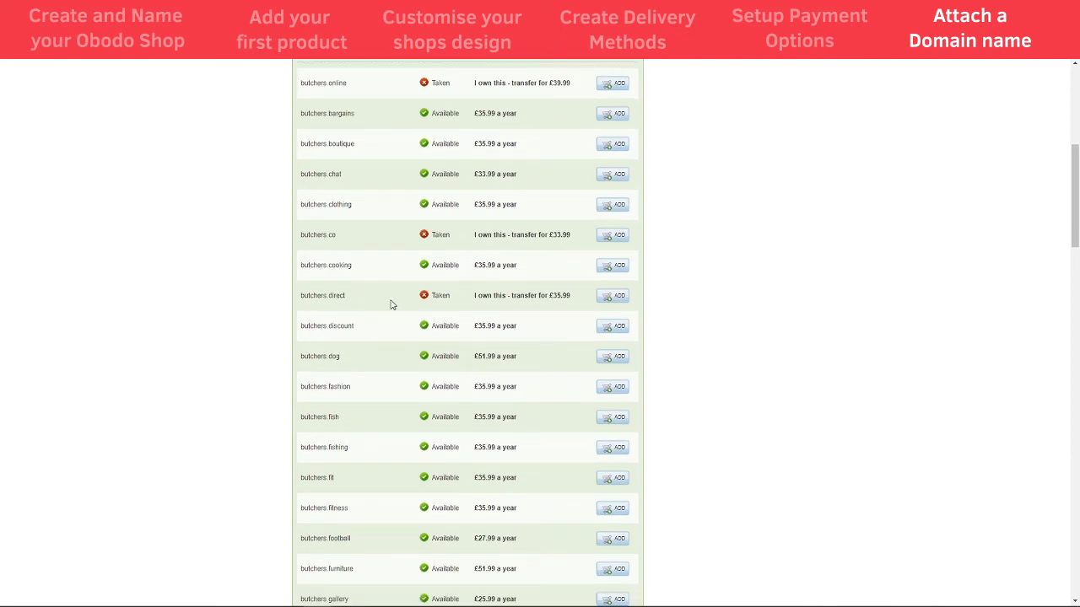
scroll(391, 321, up, 5)
Search 'beekensbutchers', add beekensbutchers.co.uk (£14.99/year) to the basket and continue
click(344, 215)
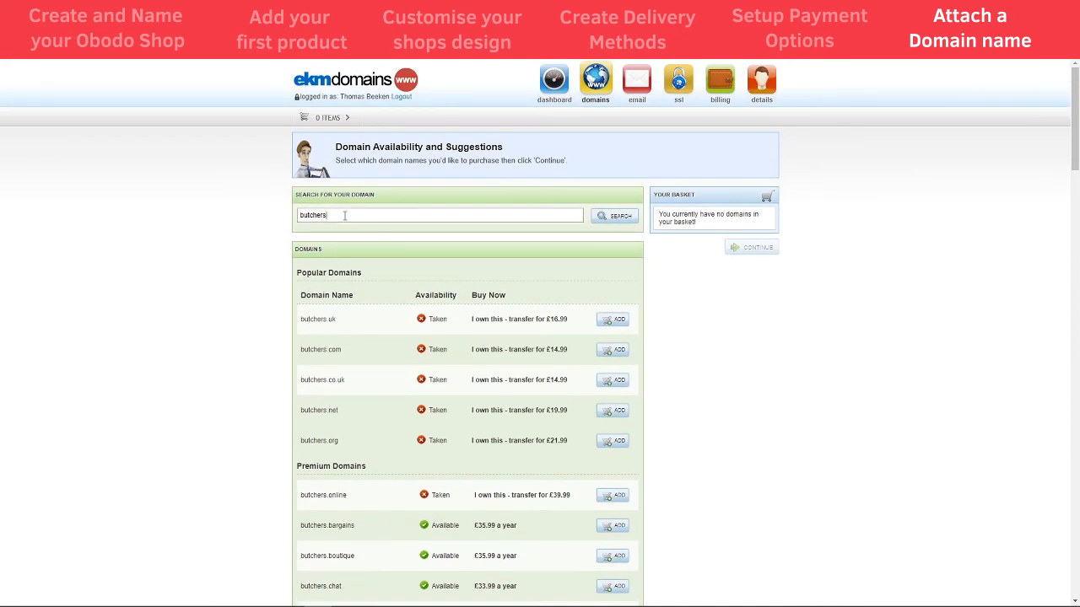
click(300, 214)
text(beekens)
key(Return)
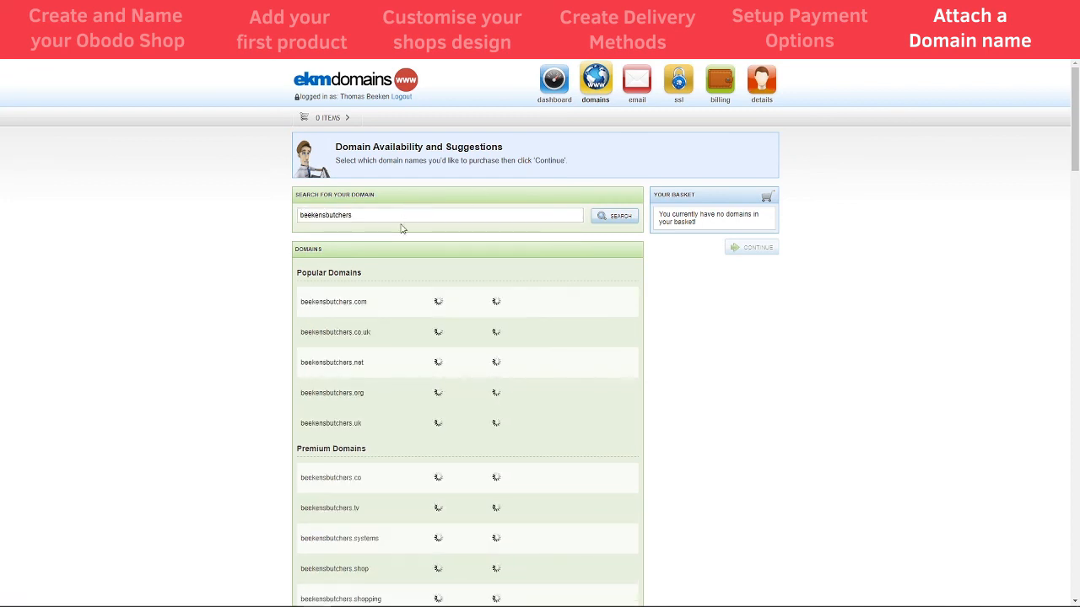
scroll(437, 316, down, 2)
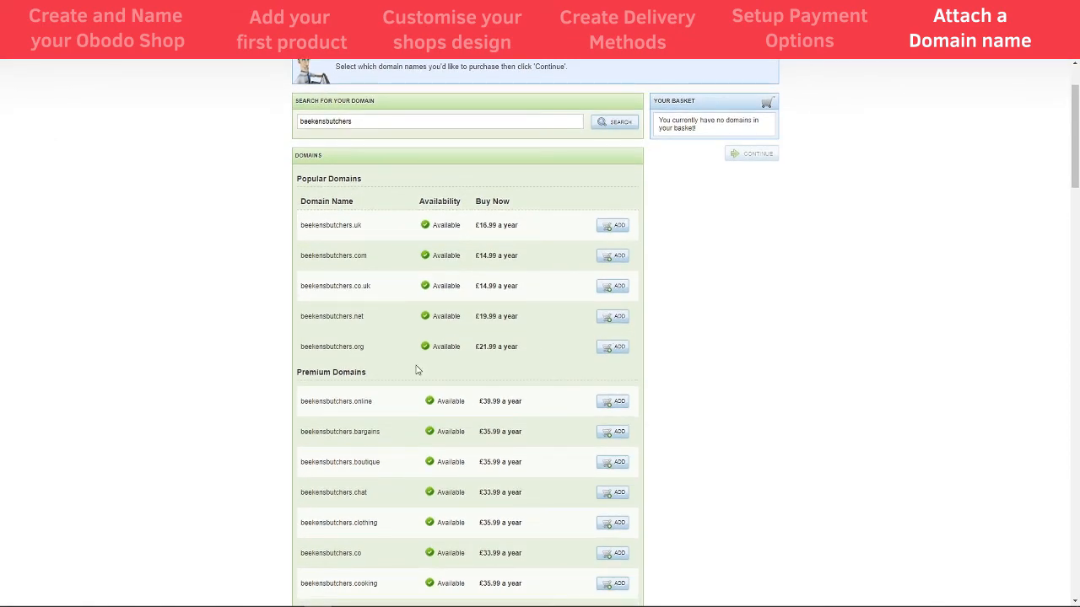
scroll(416, 370, down, 6)
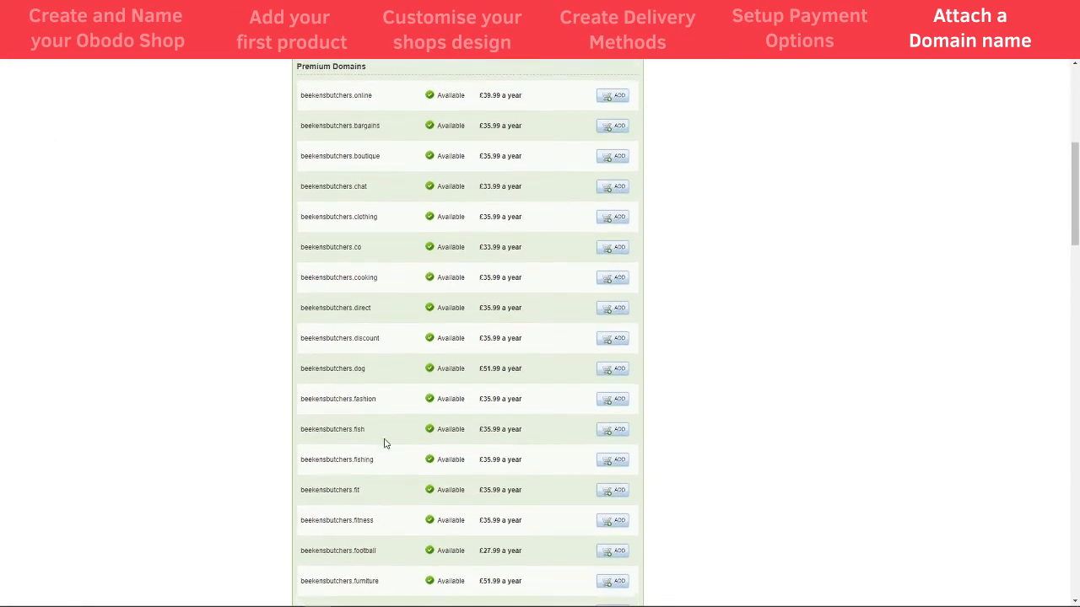
scroll(384, 443, down, 3)
scroll(383, 445, up, 8)
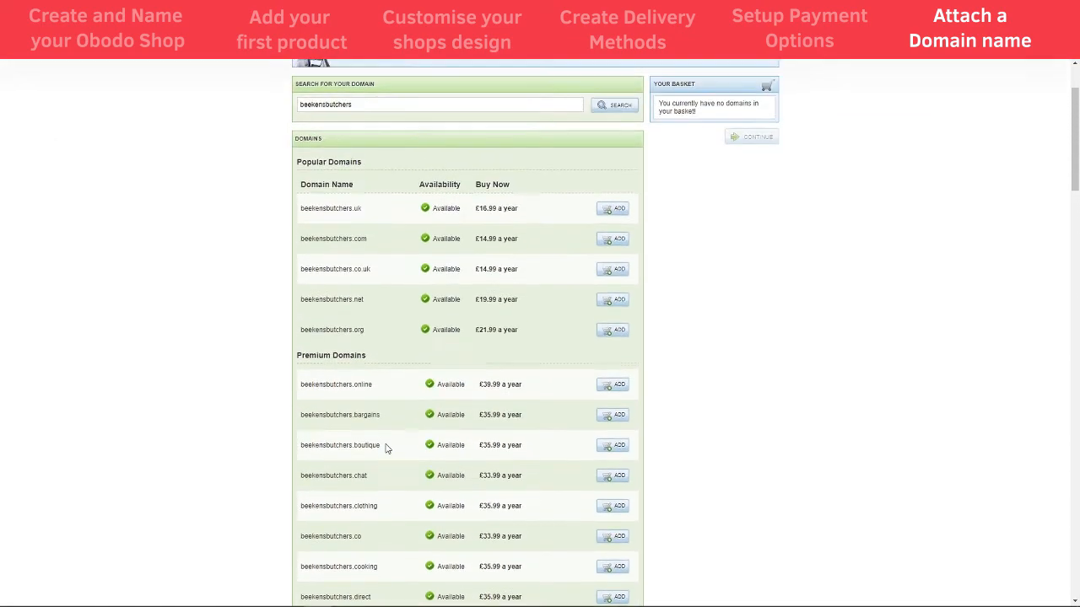
scroll(386, 448, up, 2)
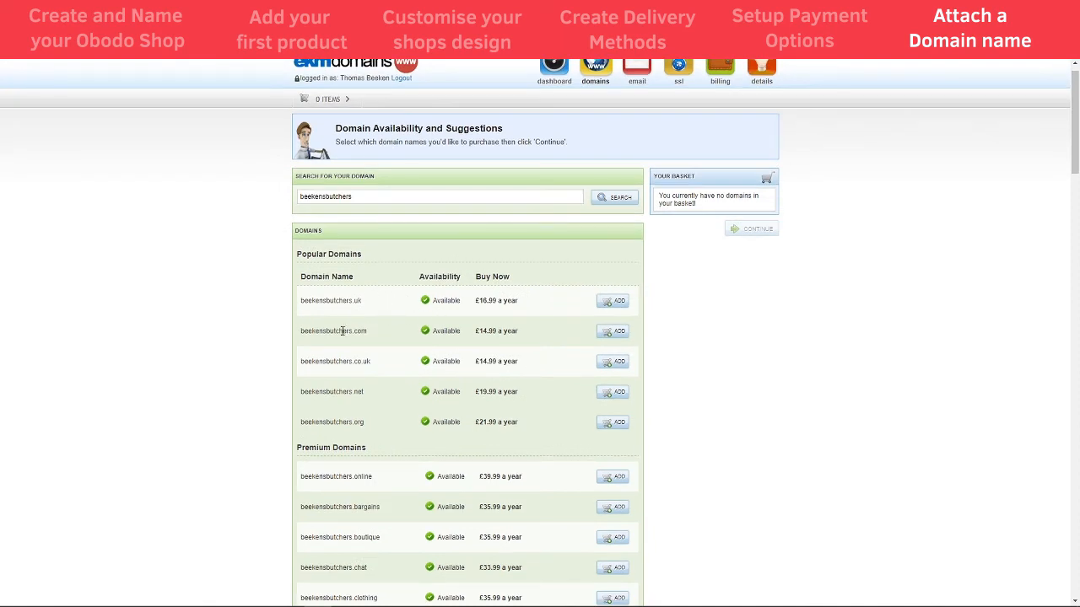
click(615, 365)
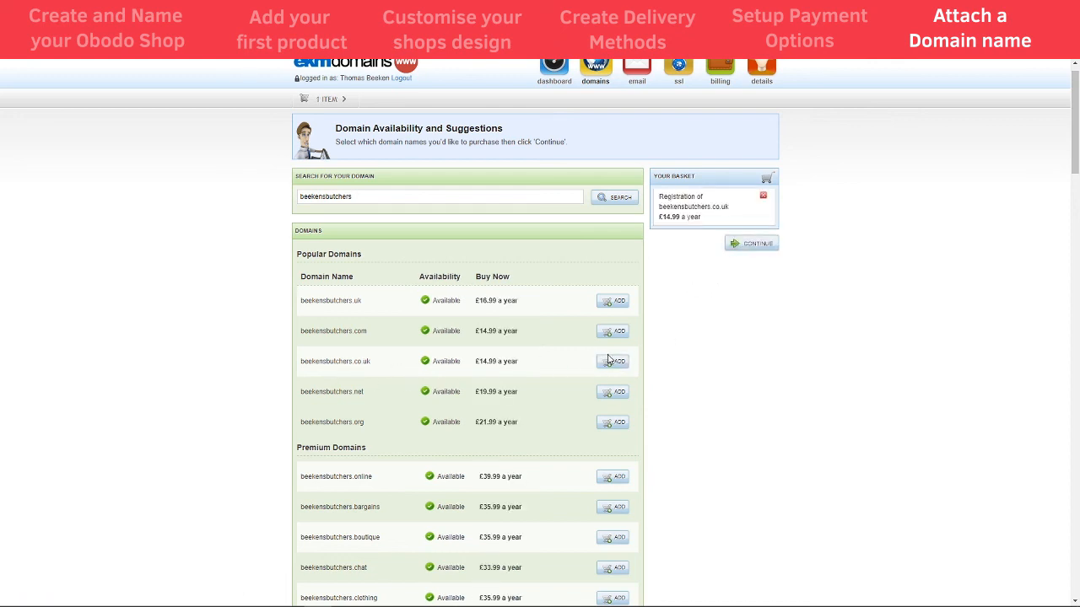
click(757, 243)
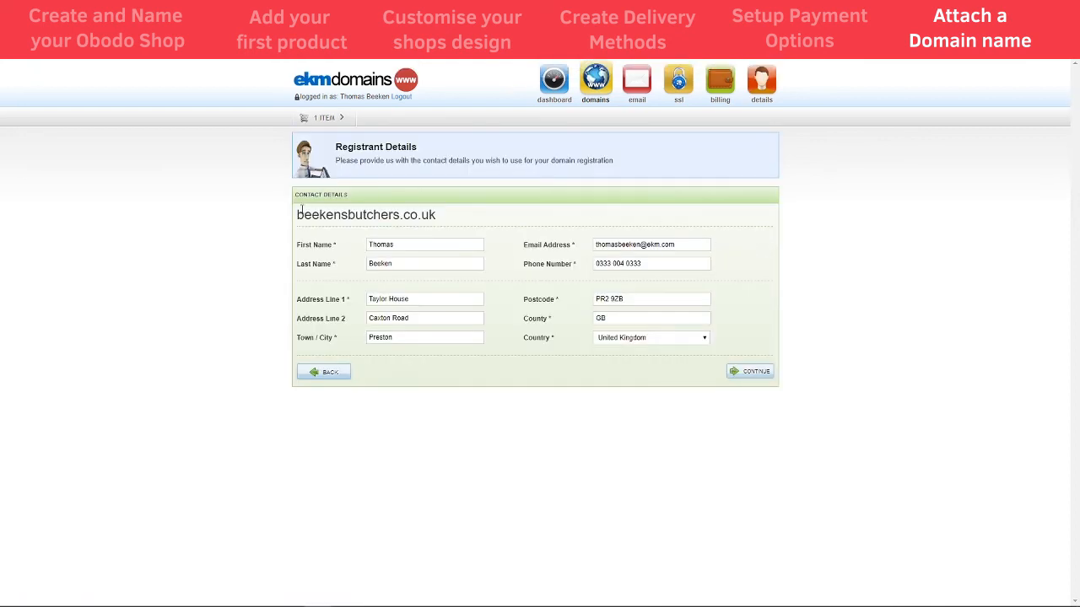
Confirm the registrant details and decline an email mailbox for beekensbutchers.co.uk
click(746, 377)
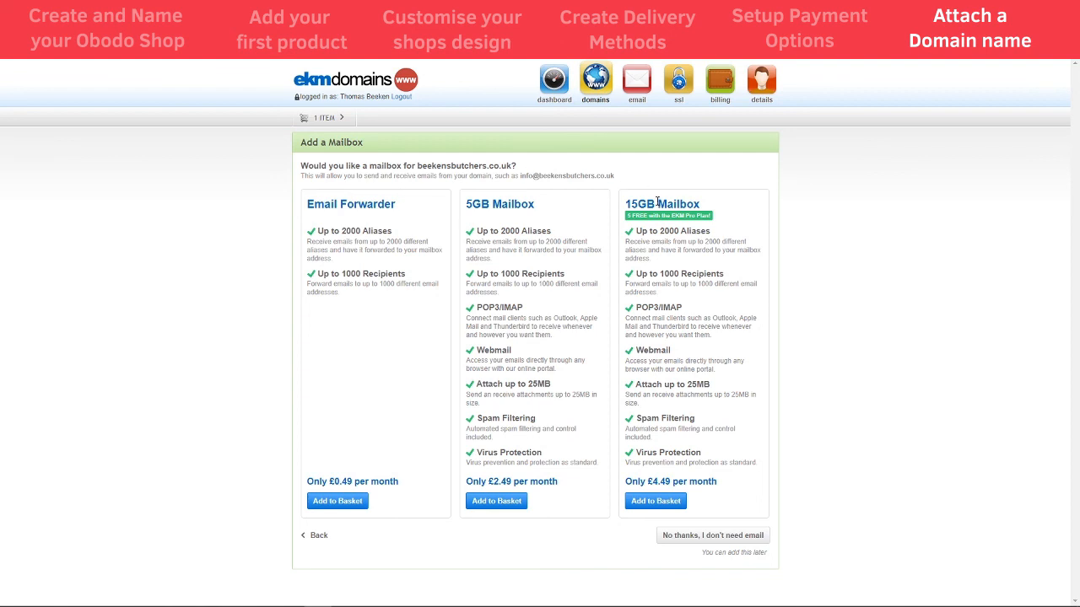
drag(518, 175, 622, 176)
click(629, 180)
drag(501, 233, 522, 233)
drag(519, 176, 529, 177)
click(690, 537)
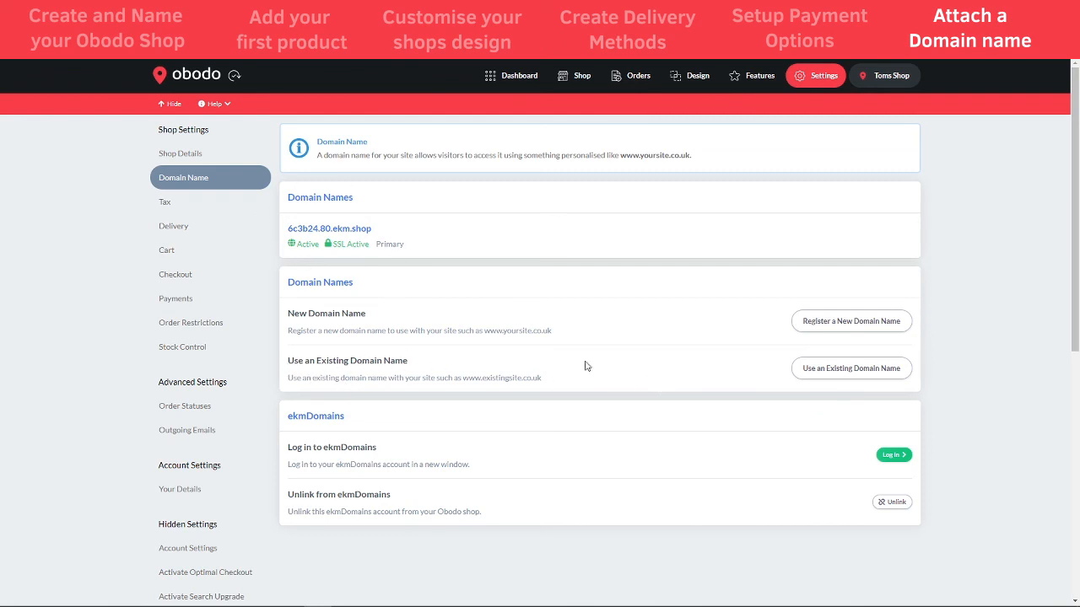
Pick the existing-but-unused domain option, read its A Record instructions, then return to the dashboard
click(832, 372)
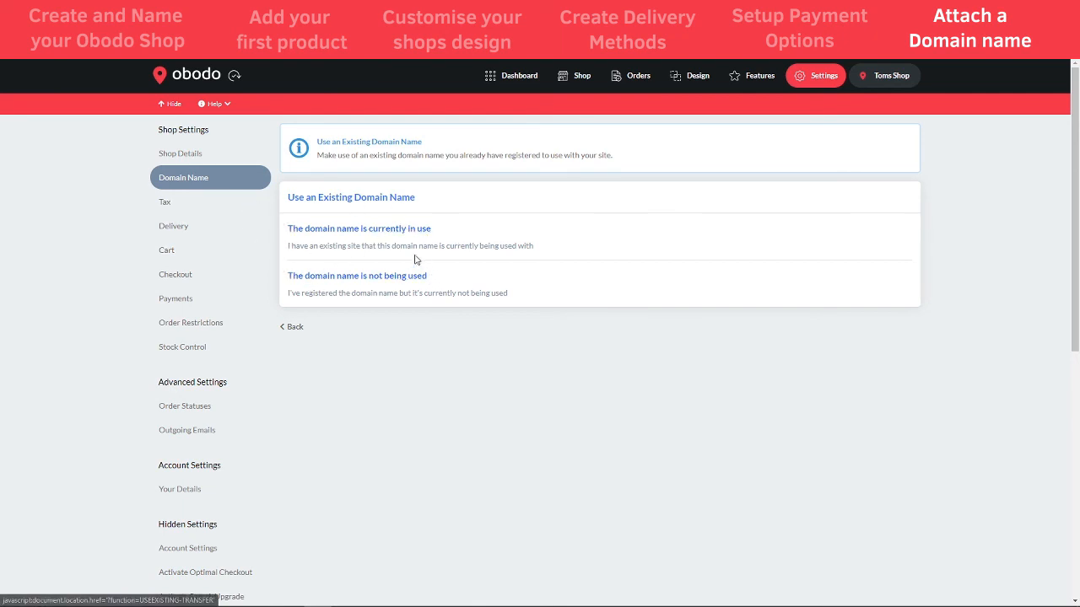
click(379, 283)
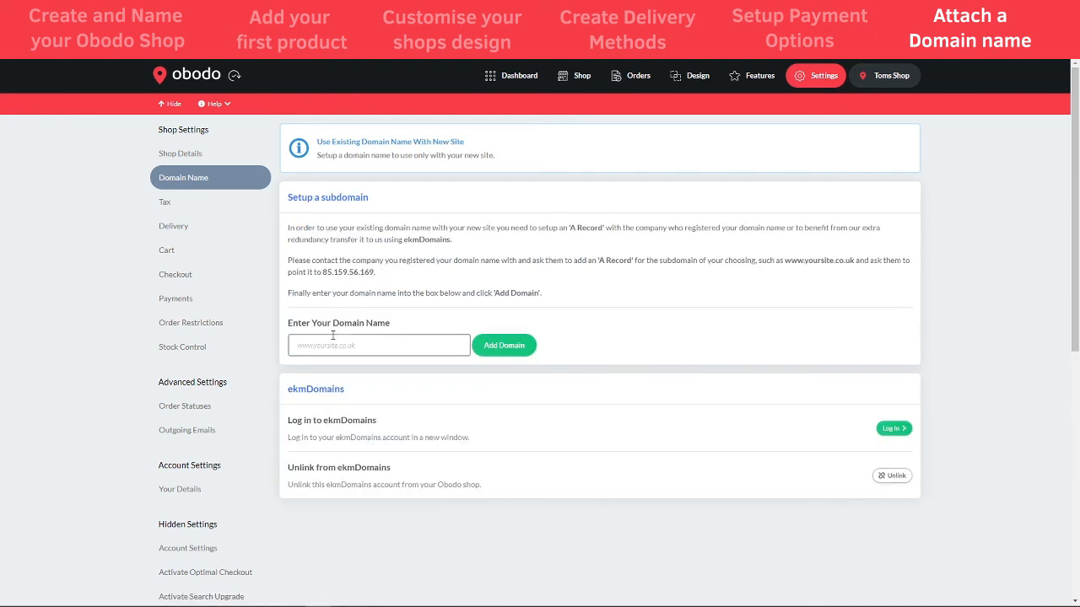
click(349, 345)
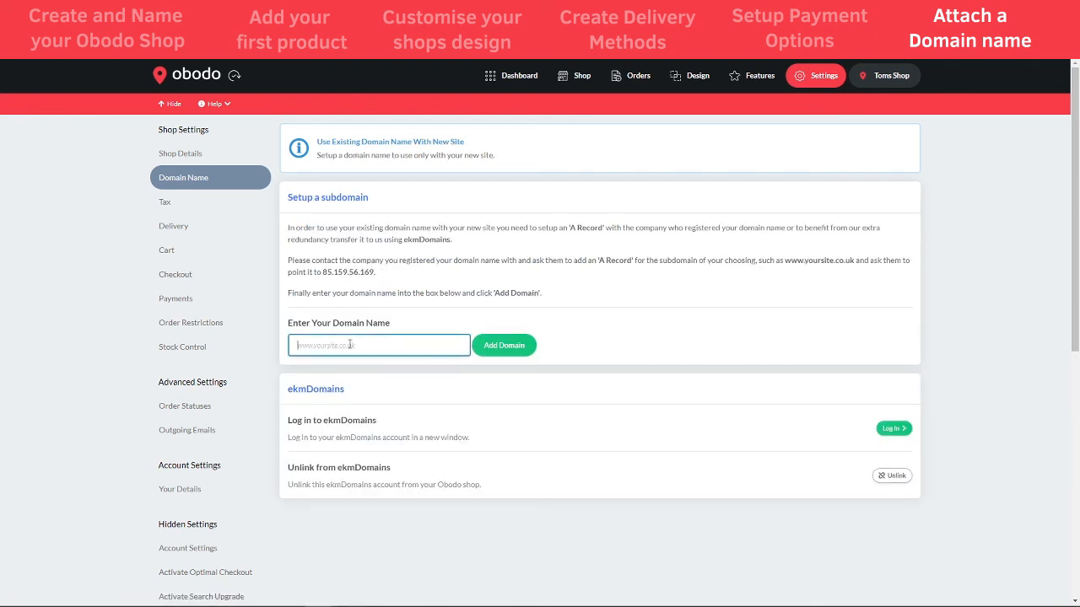
triple_click(376, 275)
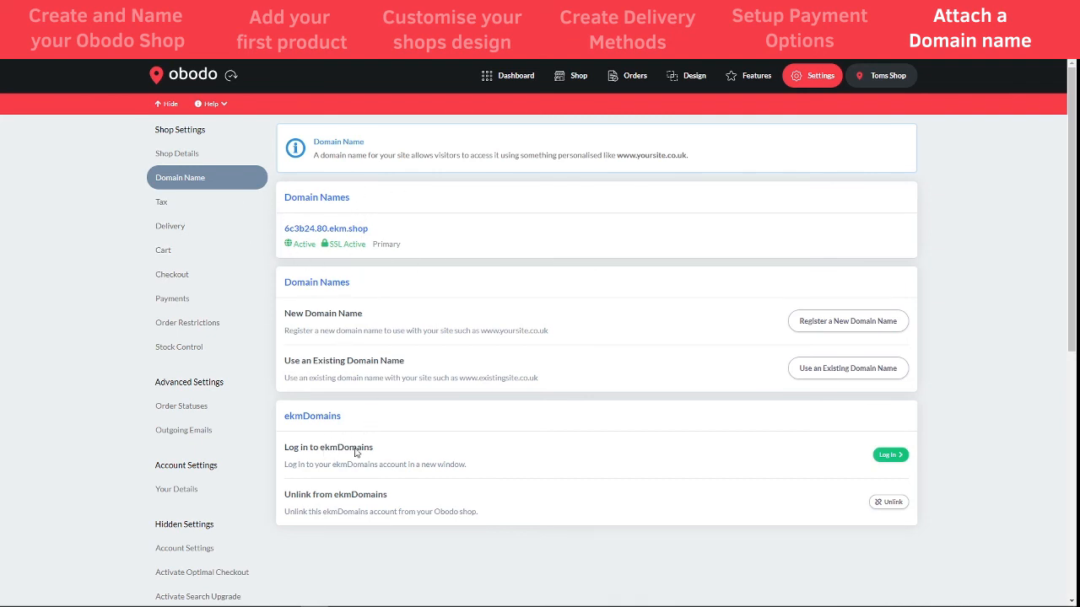
click(534, 84)
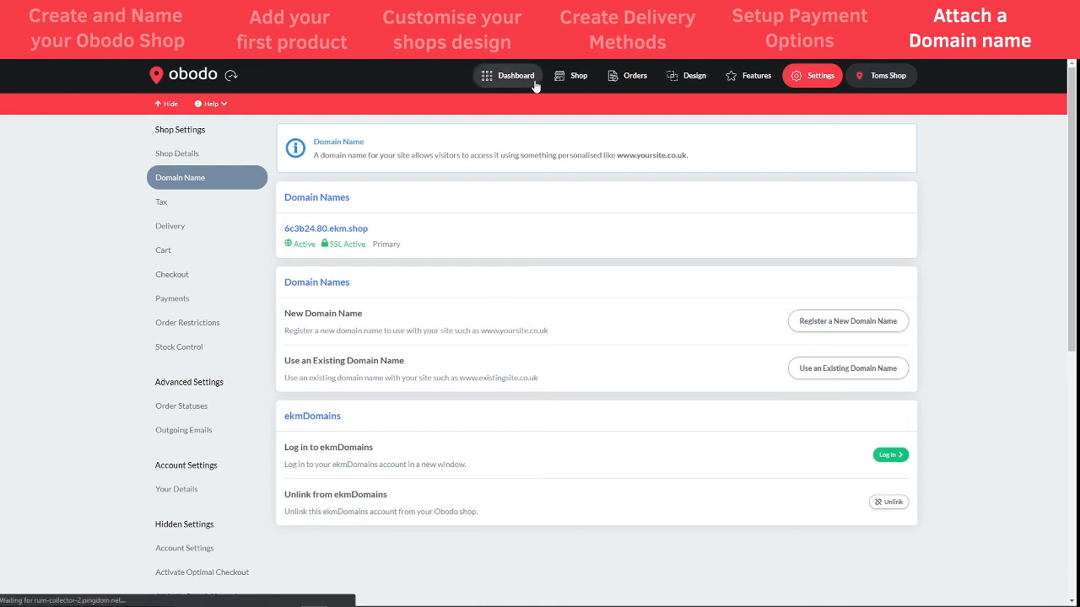